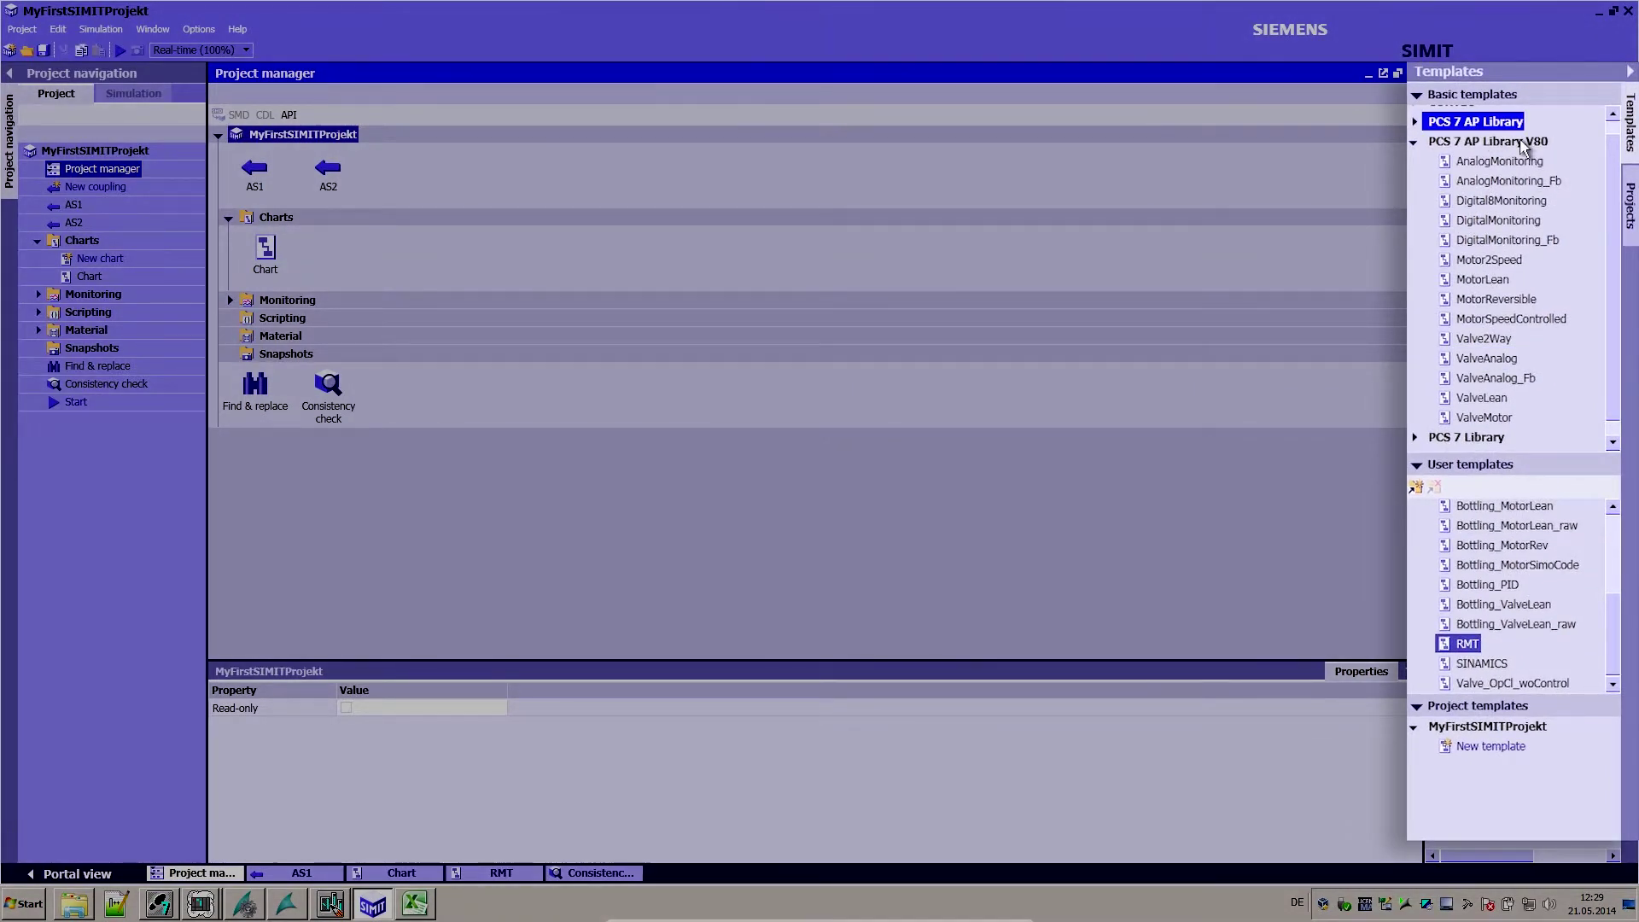
Expand PCS 7 AP Library V80 and select its ValveAnalog template to preview it
left_click(1526, 142)
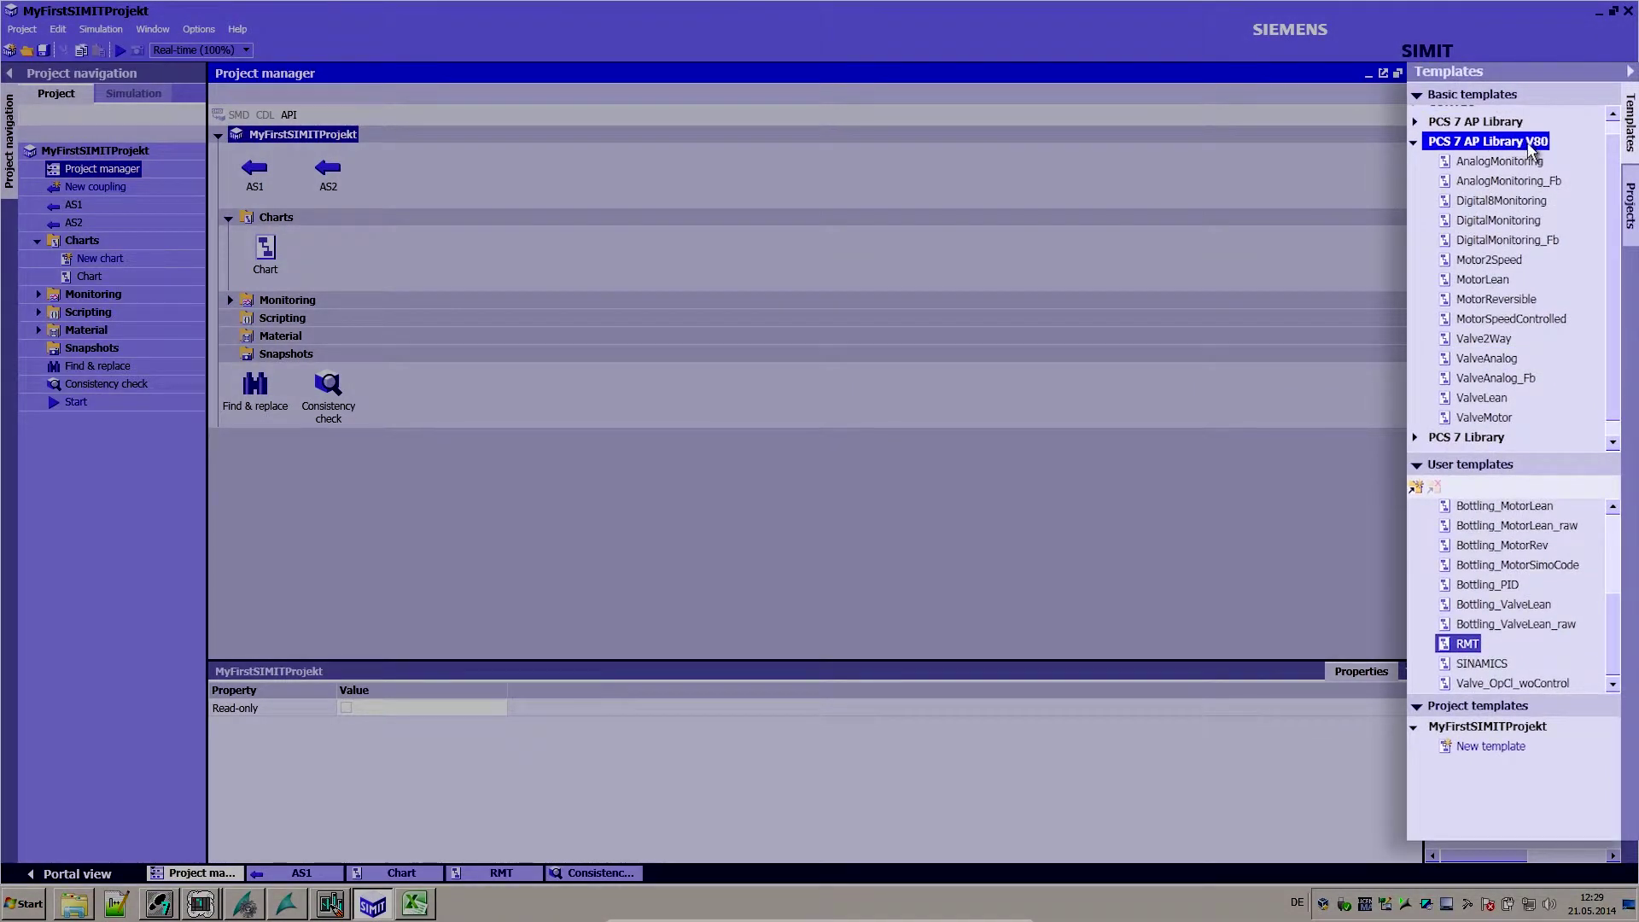
left_click(1504, 364)
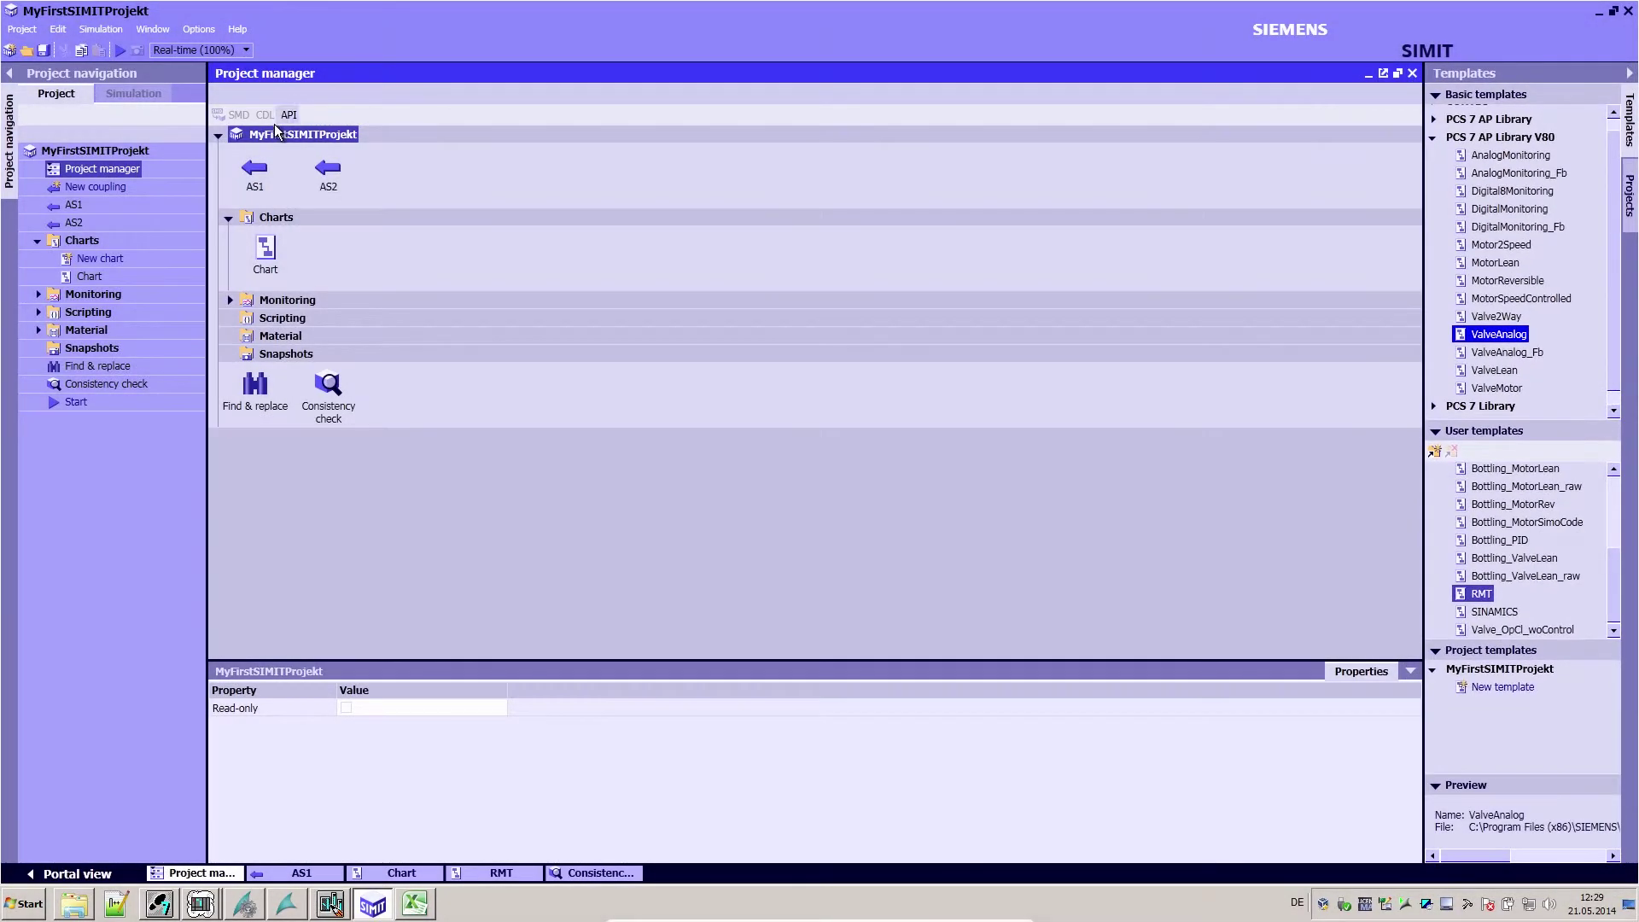
Import 20131018_ValveAnalog.IEA into Charts after reviewing the RMT1/FC111 placeholders in the preview
left_click(273, 217)
left_click(233, 115)
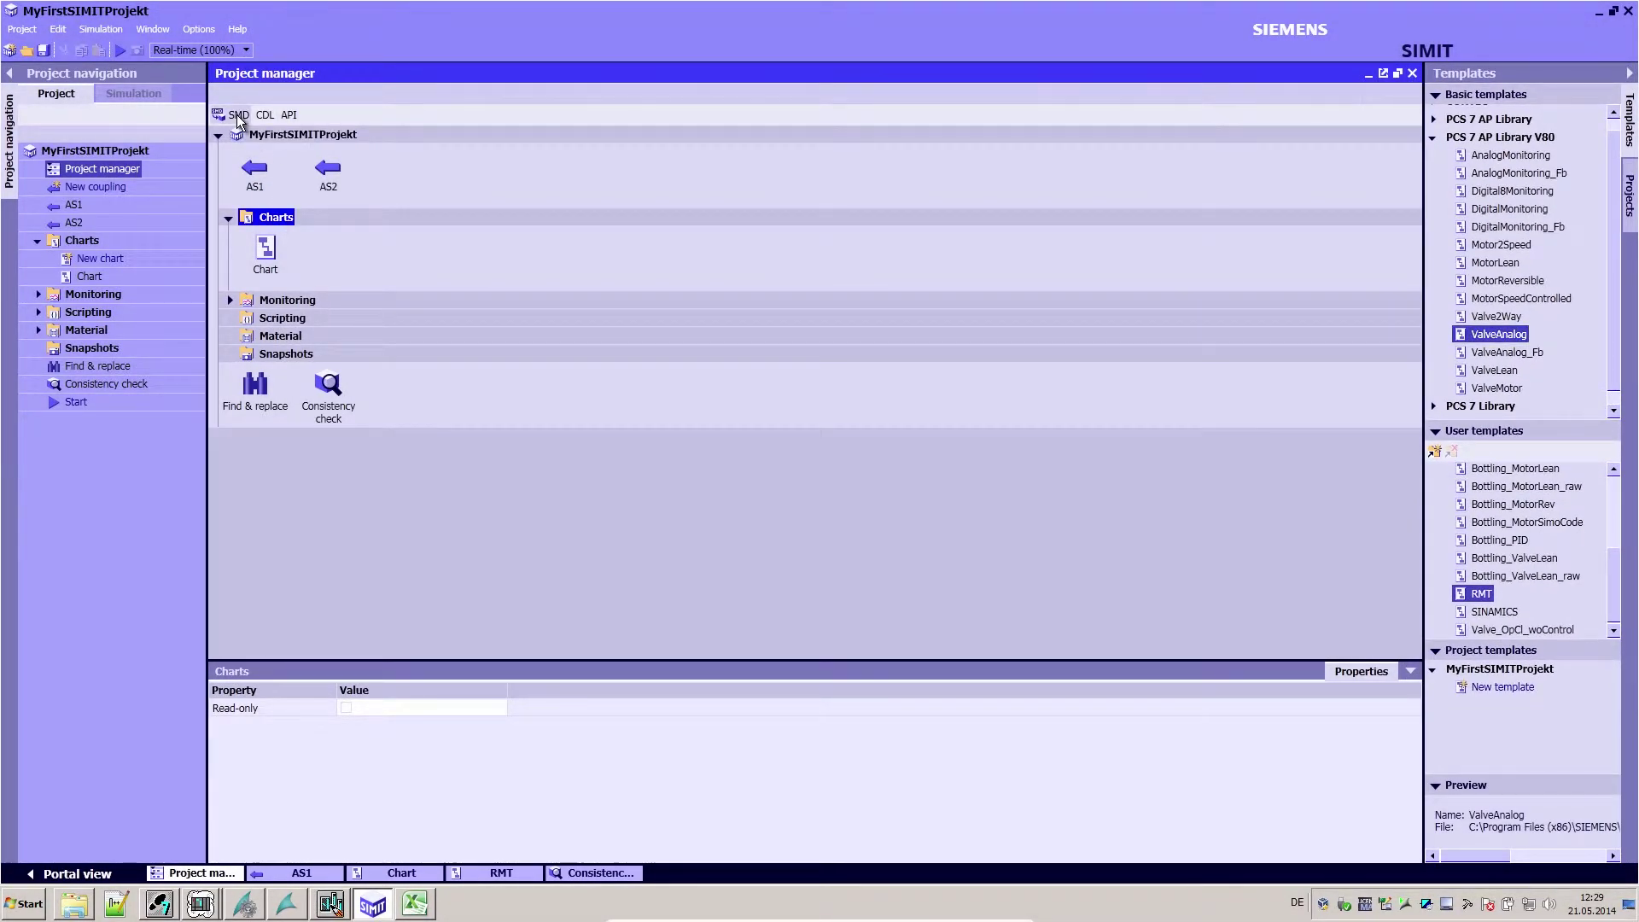
left_click(778, 336)
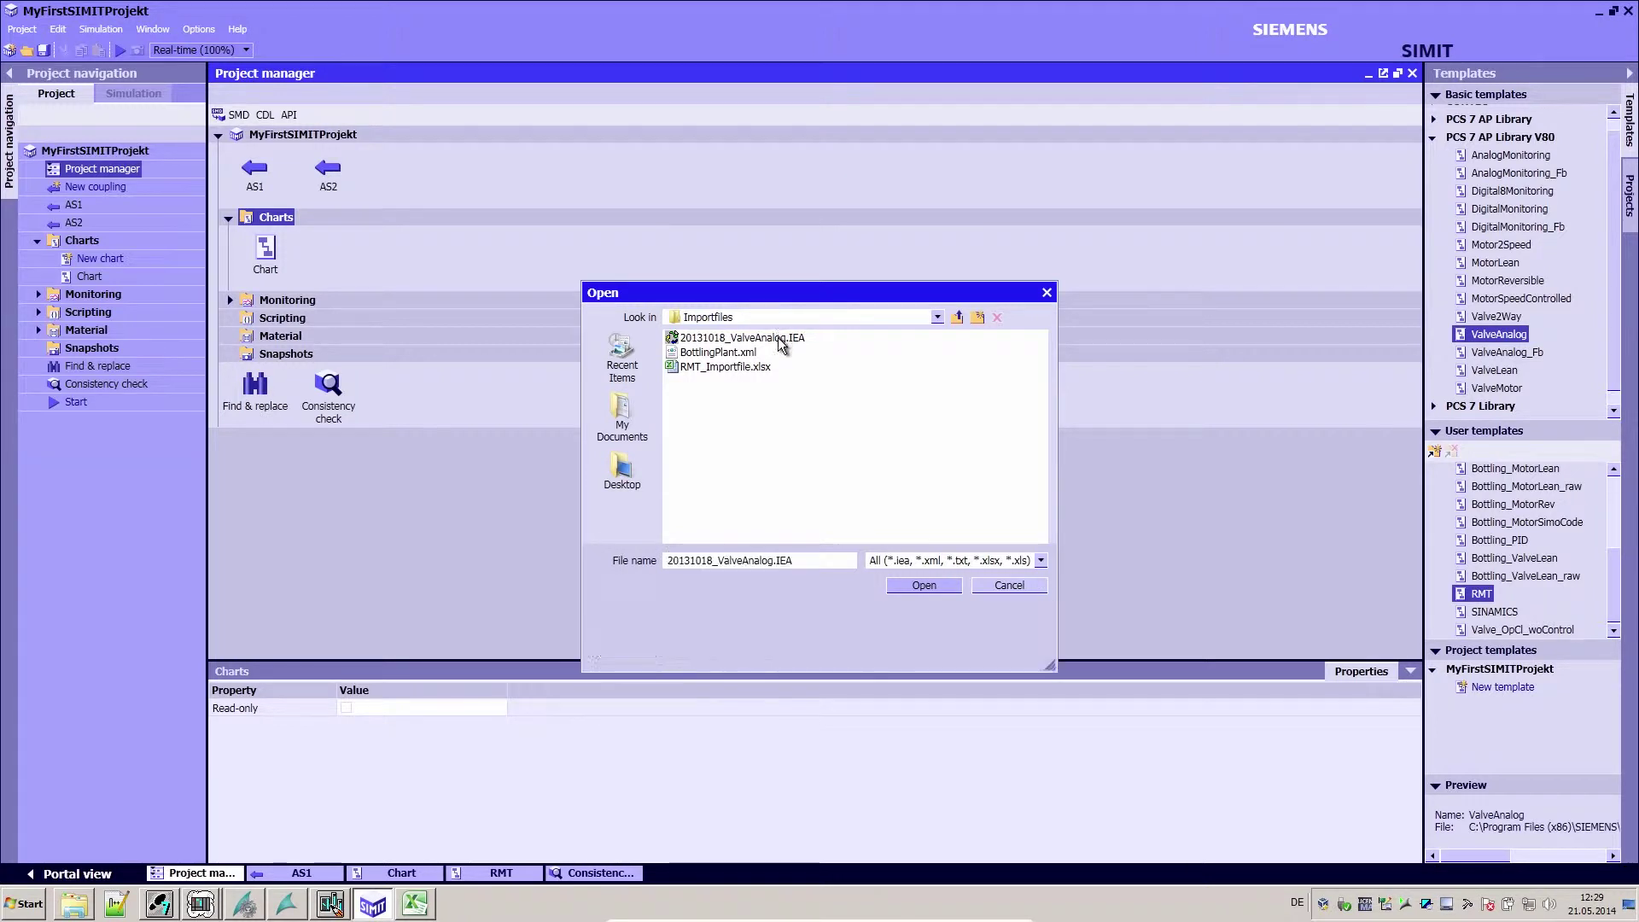
left_click(925, 586)
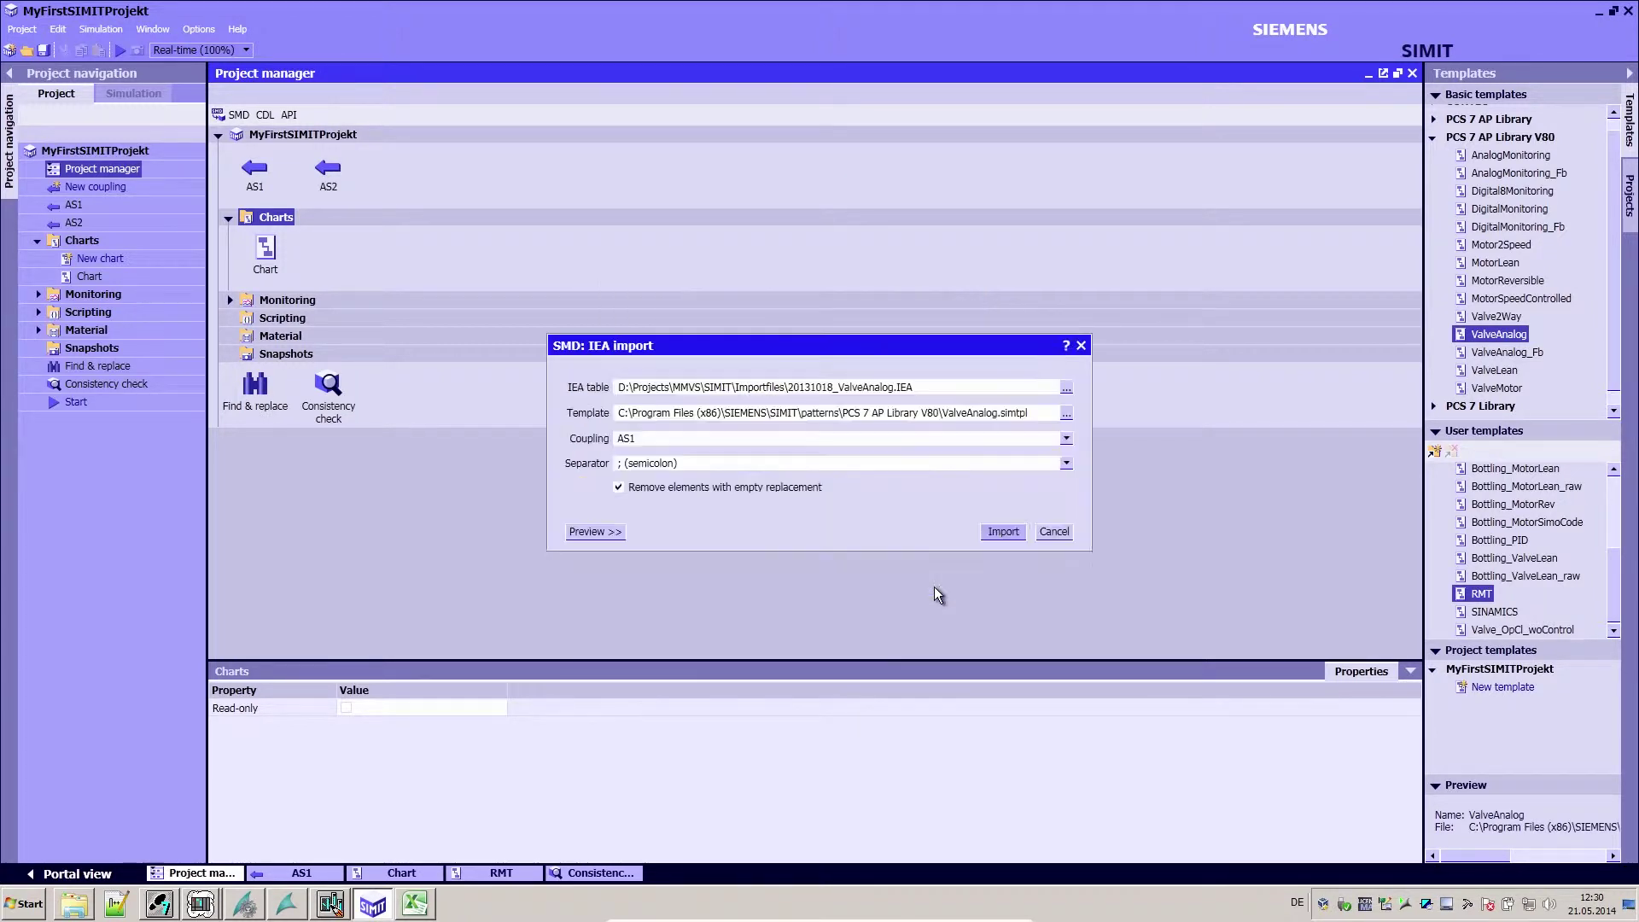
left_click(602, 531)
left_click(602, 612)
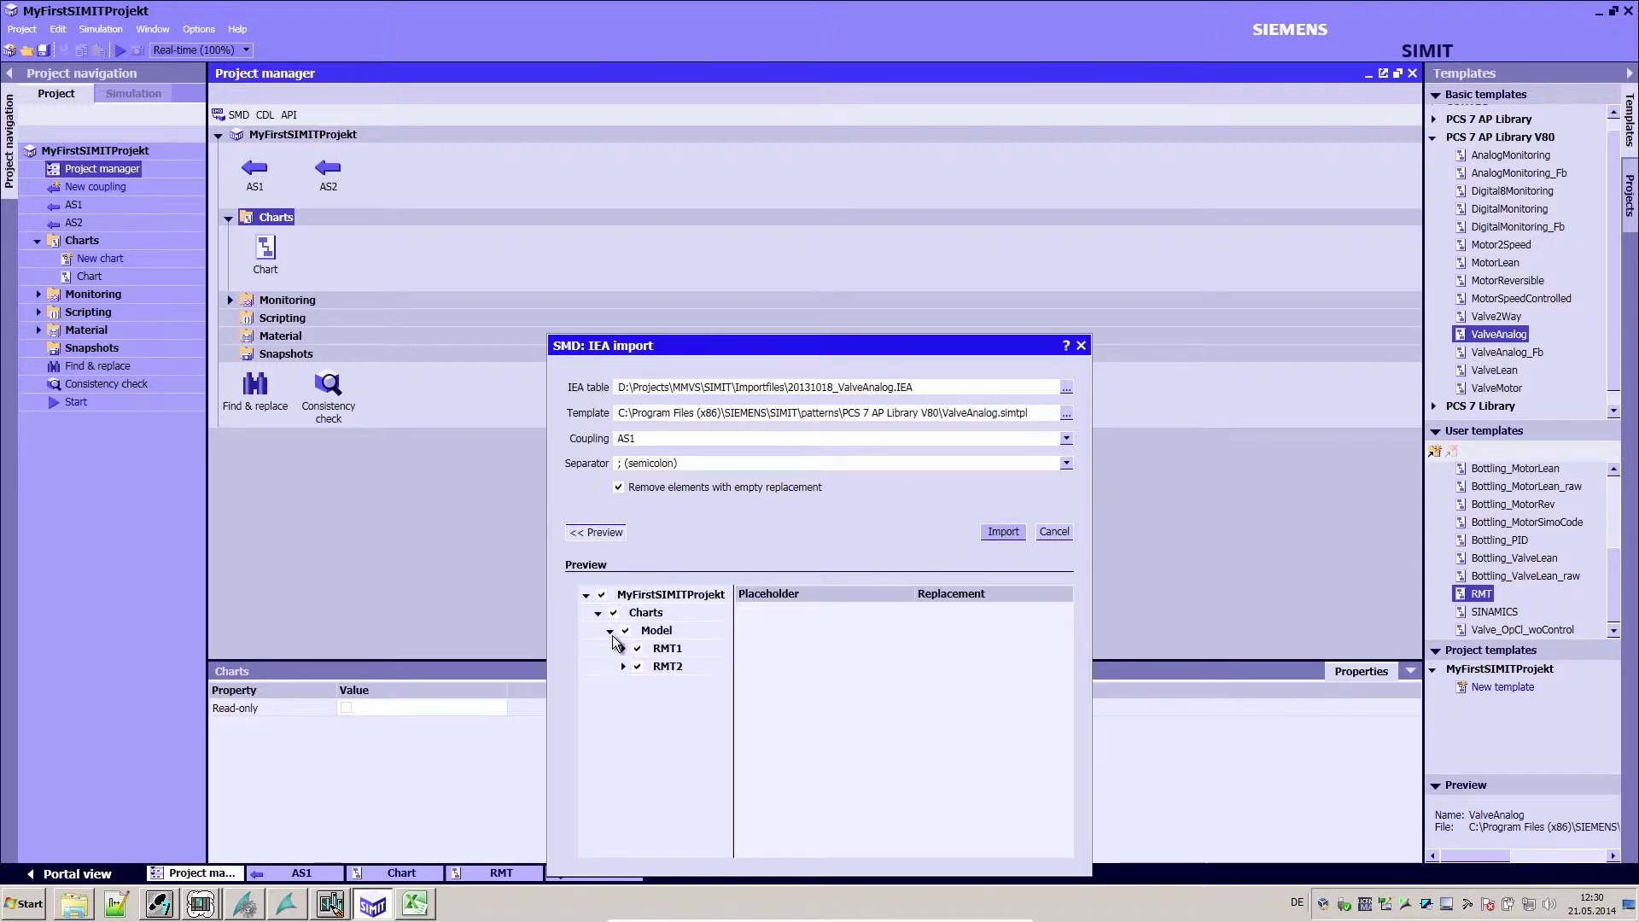
left_click(622, 647)
left_click(692, 667)
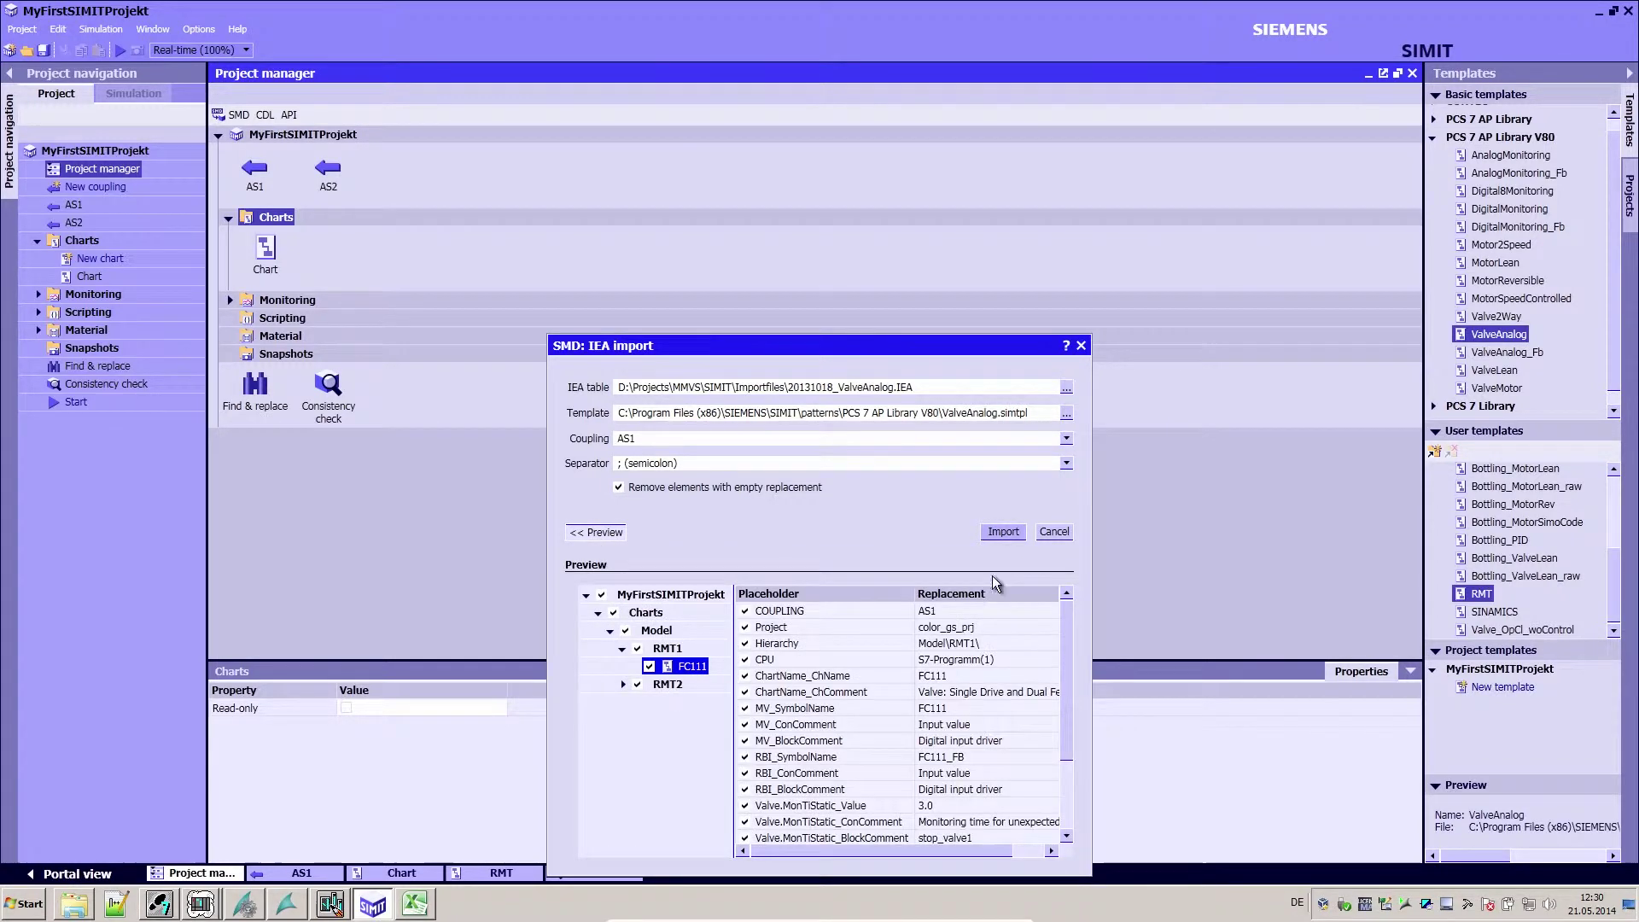
left_click(1004, 534)
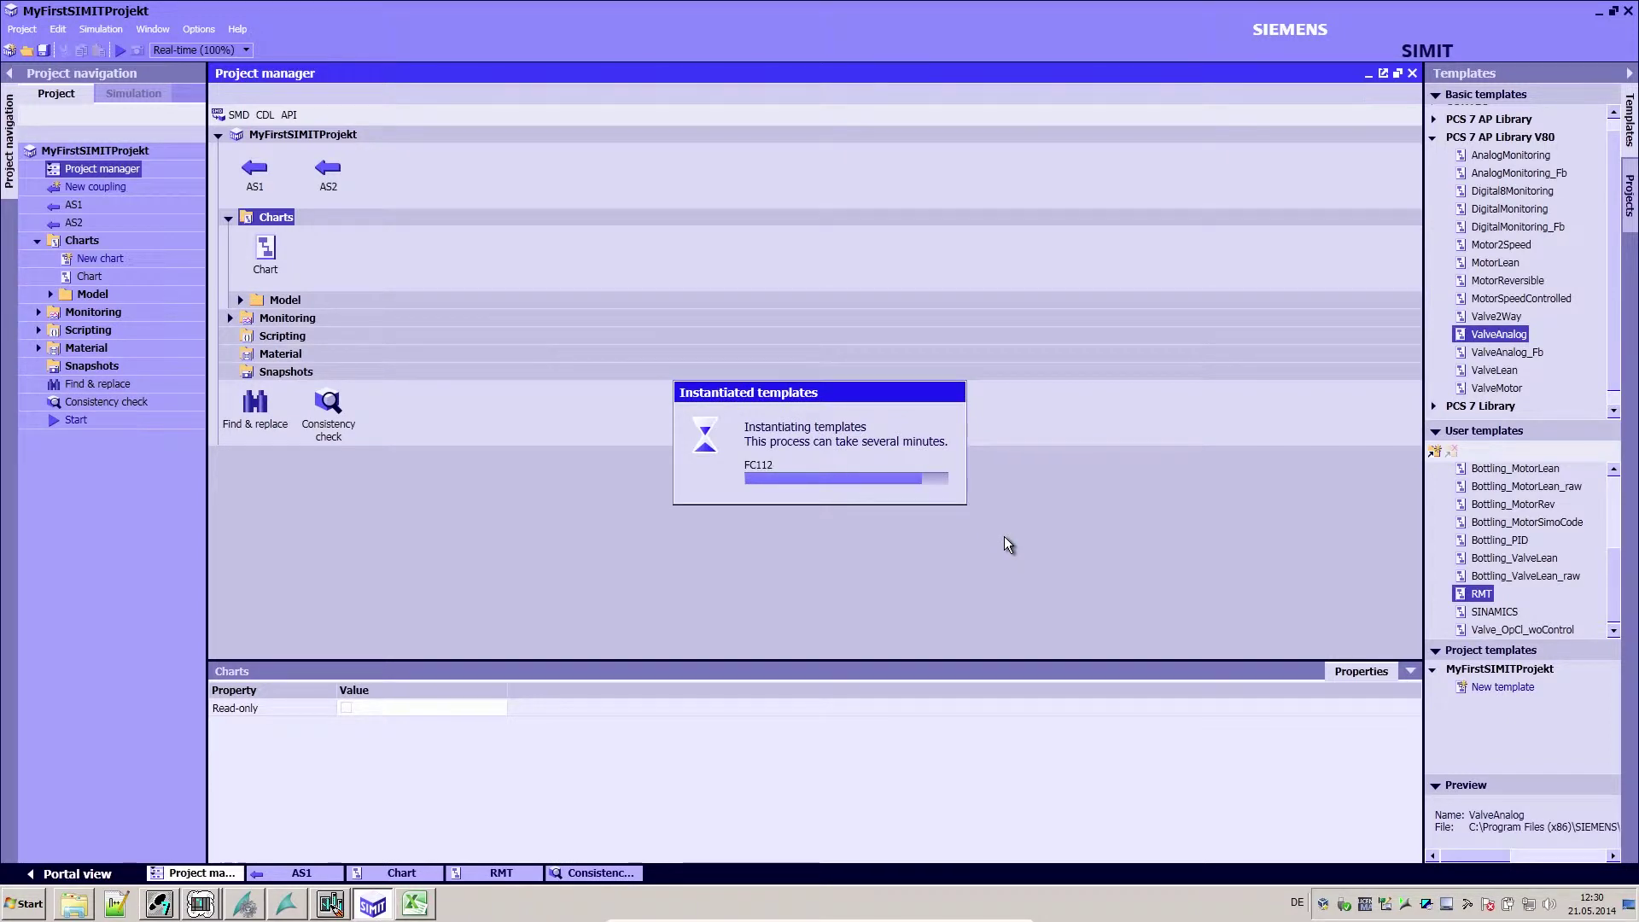
left_click(239, 299)
left_click(252, 318)
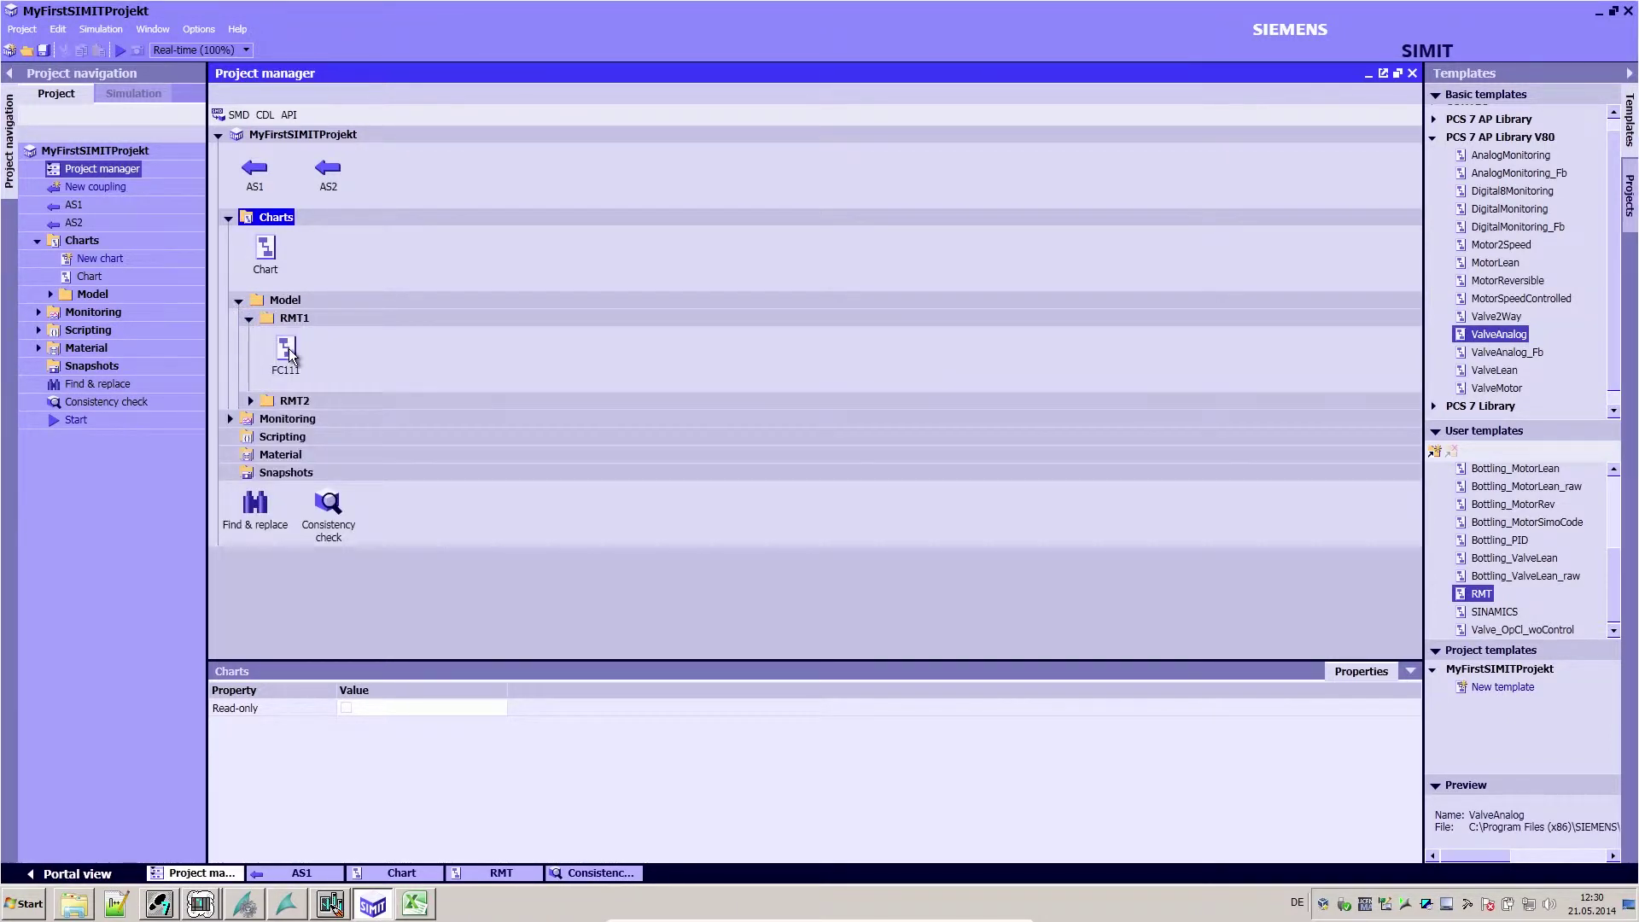
left_click(286, 349)
double_click(288, 348)
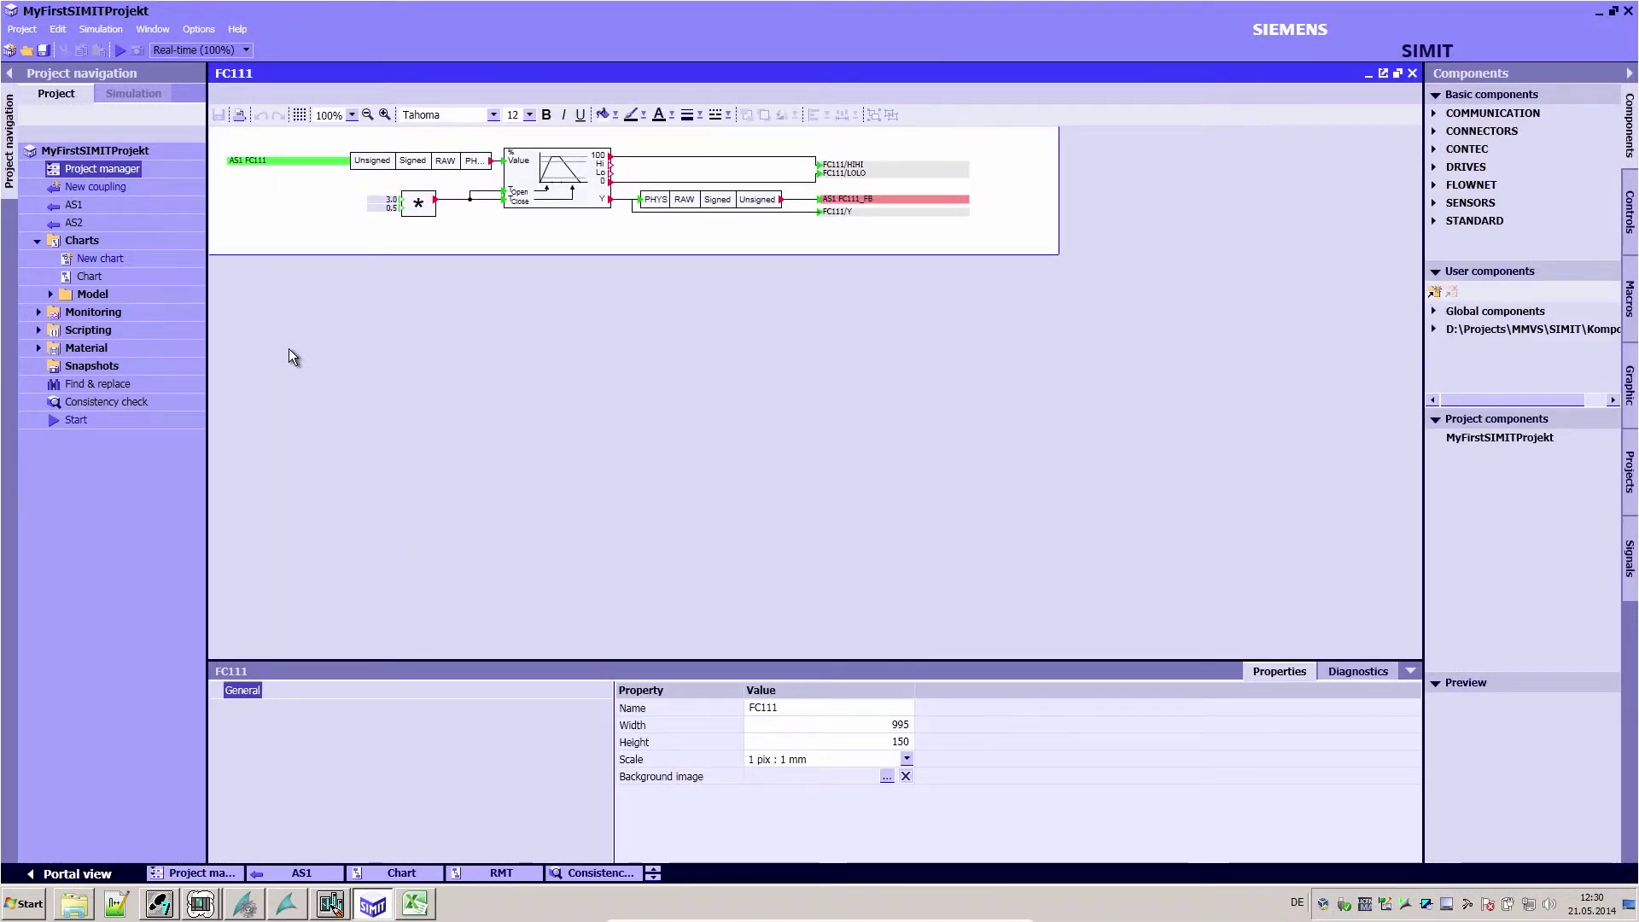
left_click(562, 190)
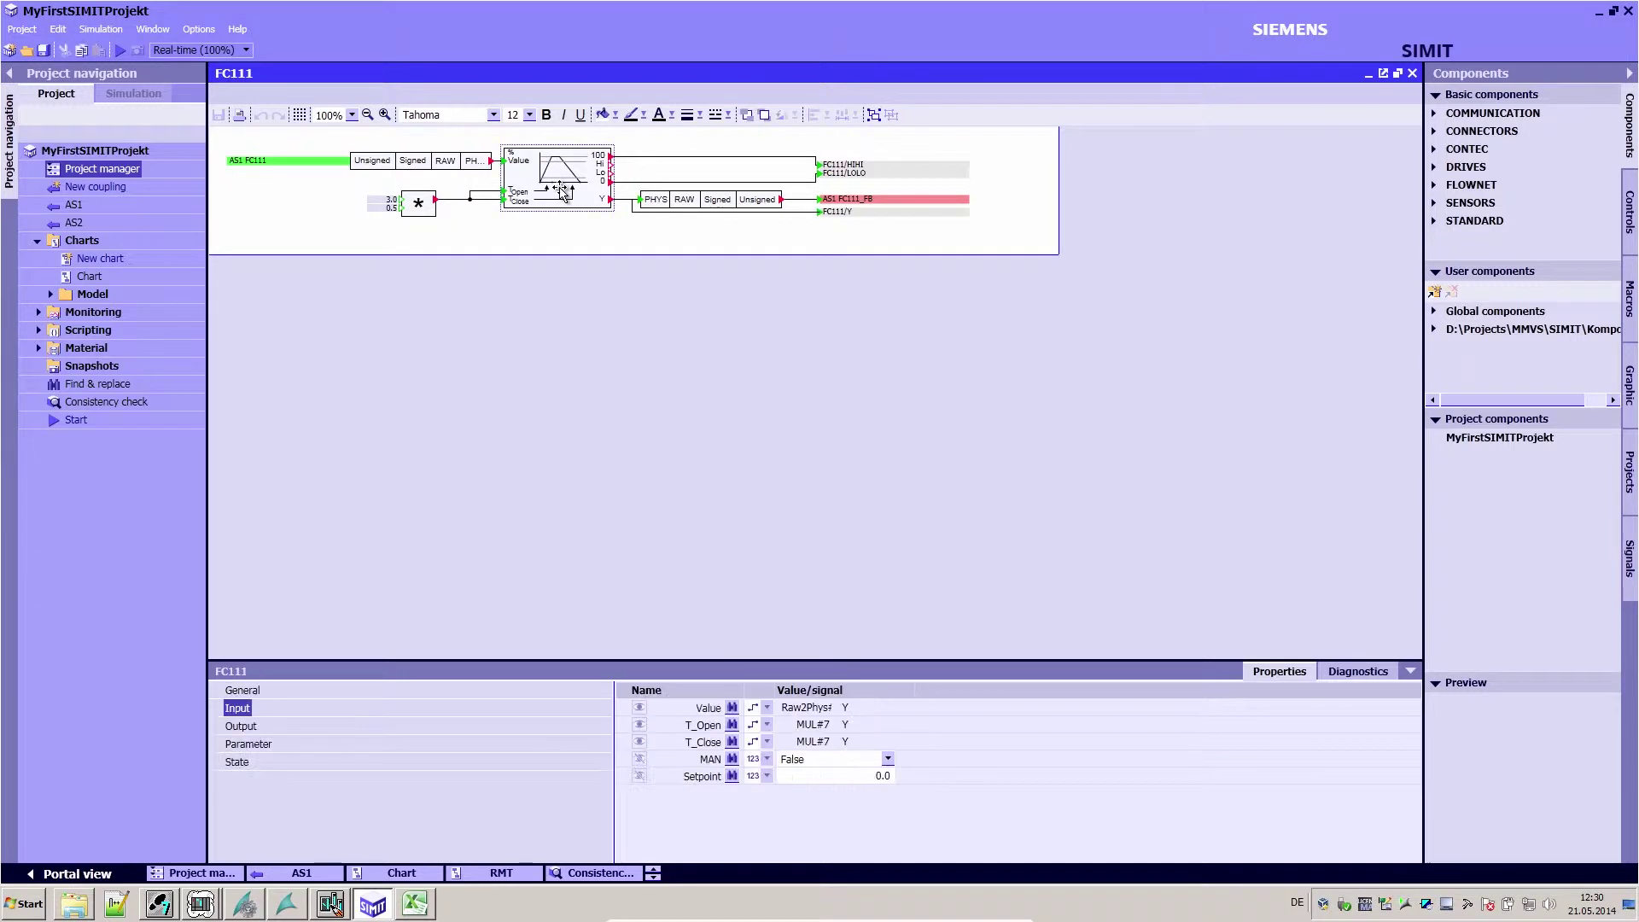
left_click(417, 205)
left_click(847, 727)
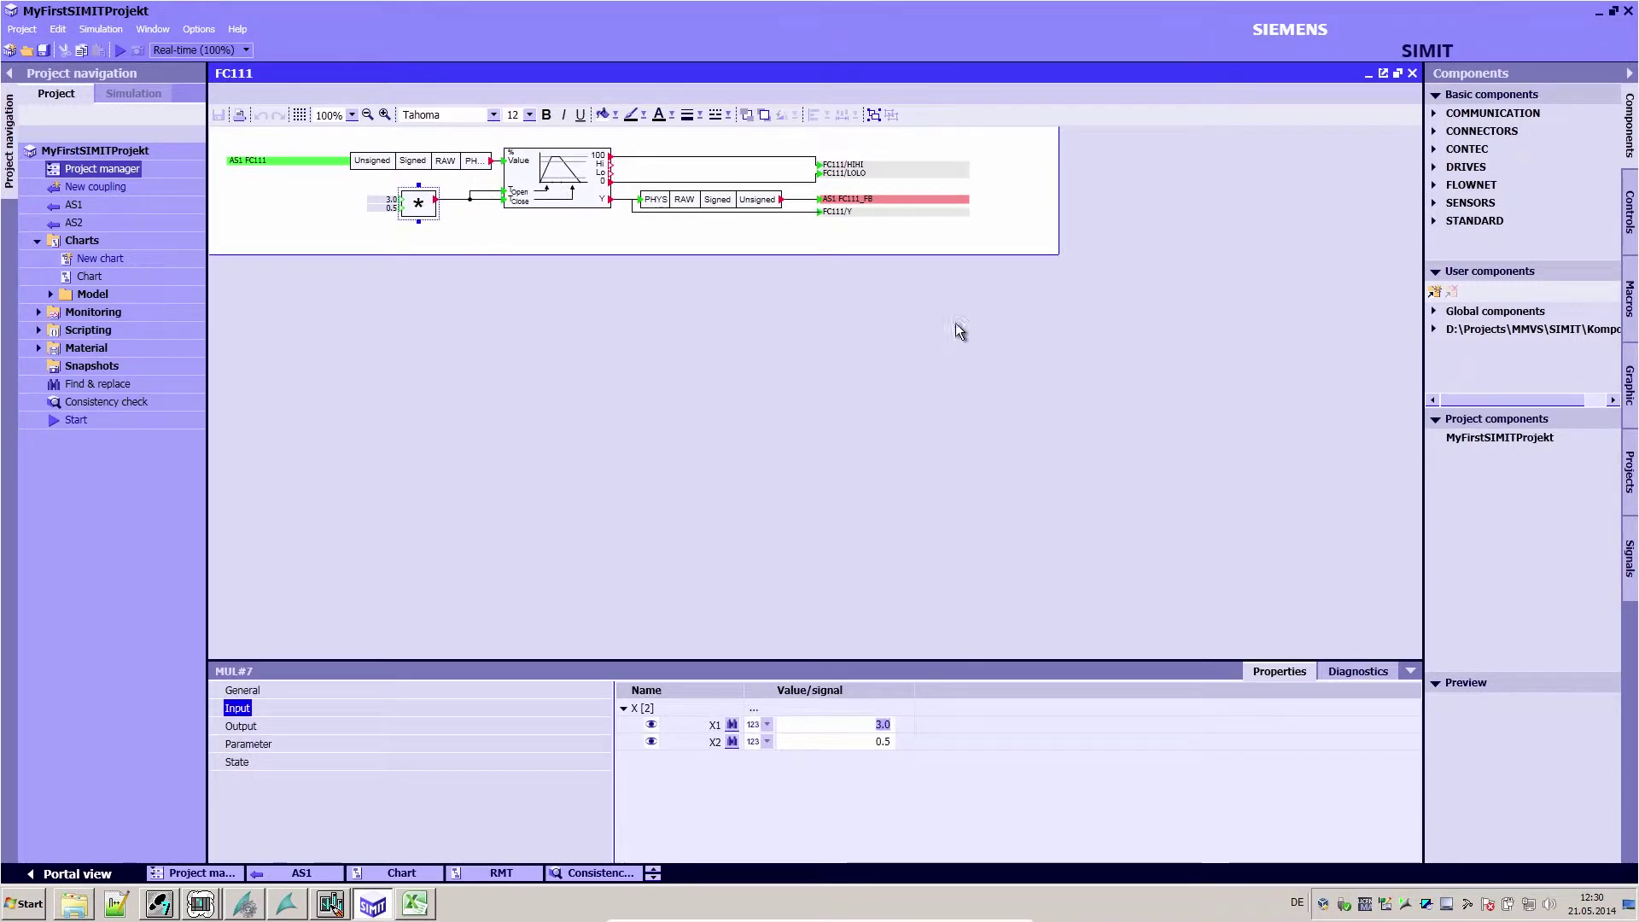
left_click(899, 205)
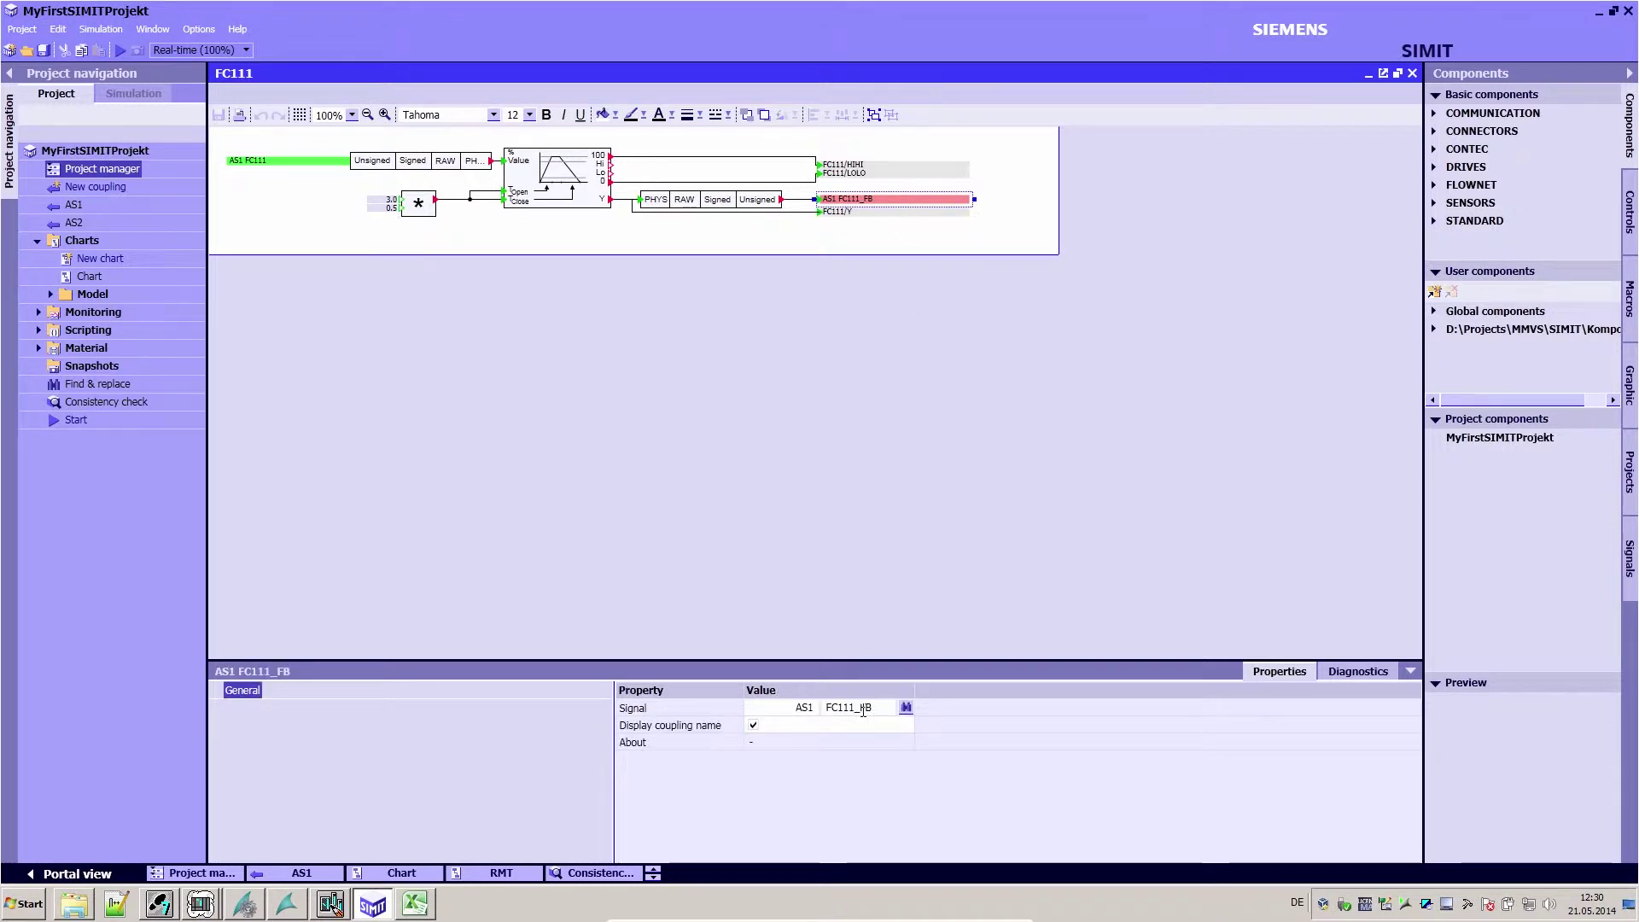
left_click(863, 710)
double_click(102, 169)
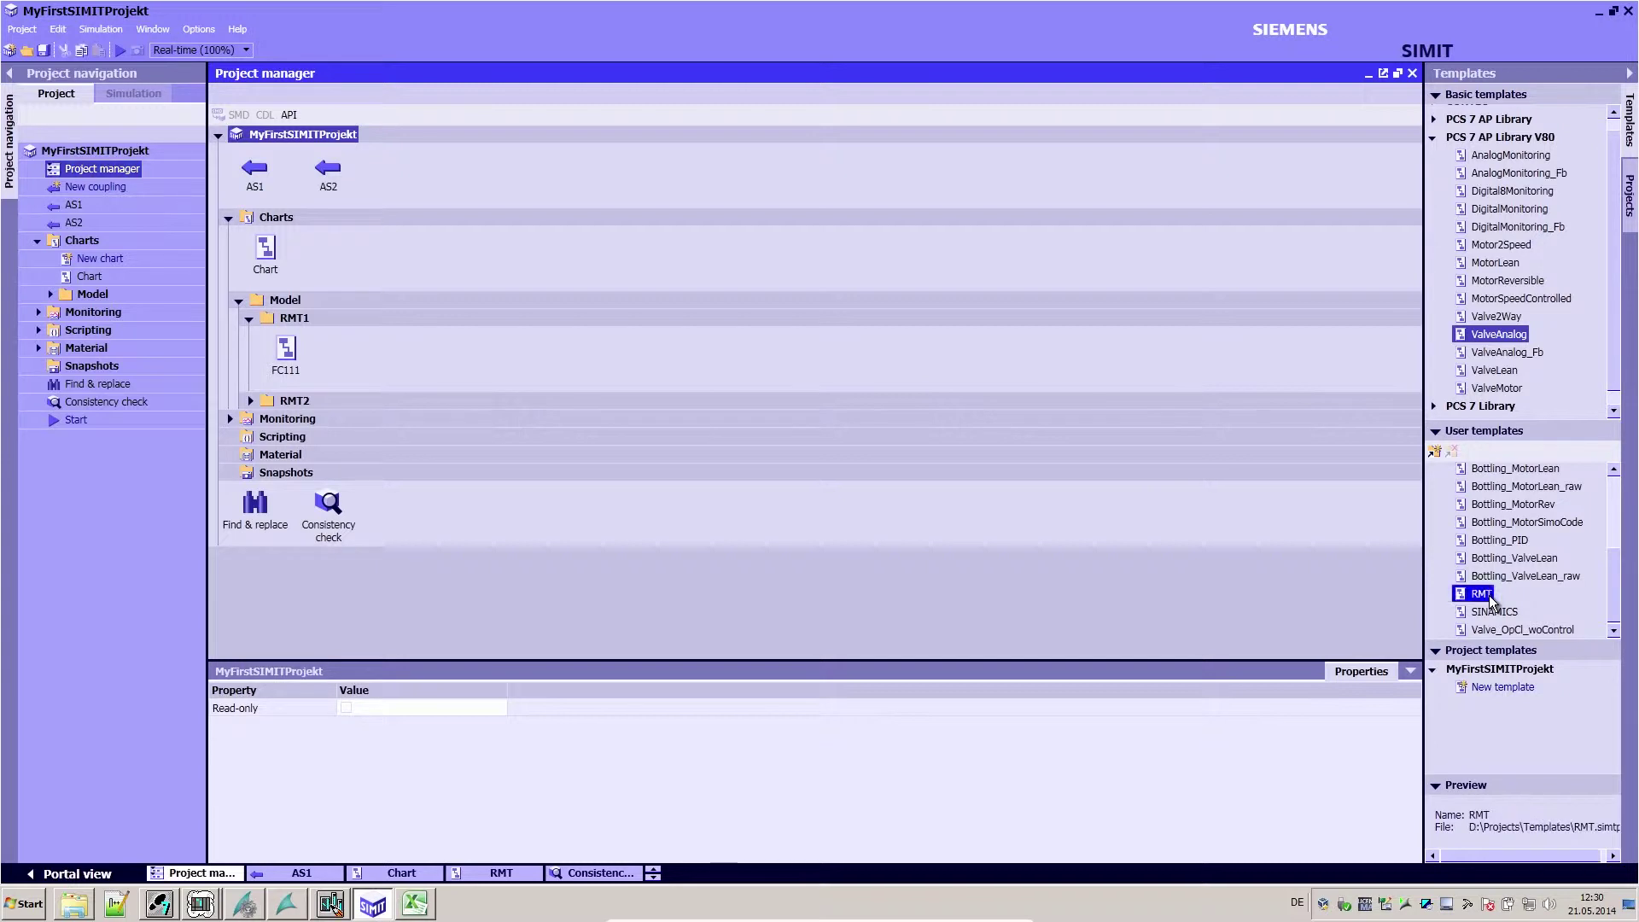
Export the RMT template to a maximized Excel sheet and review its header row and column A
right_click(1490, 594)
left_click(1531, 628)
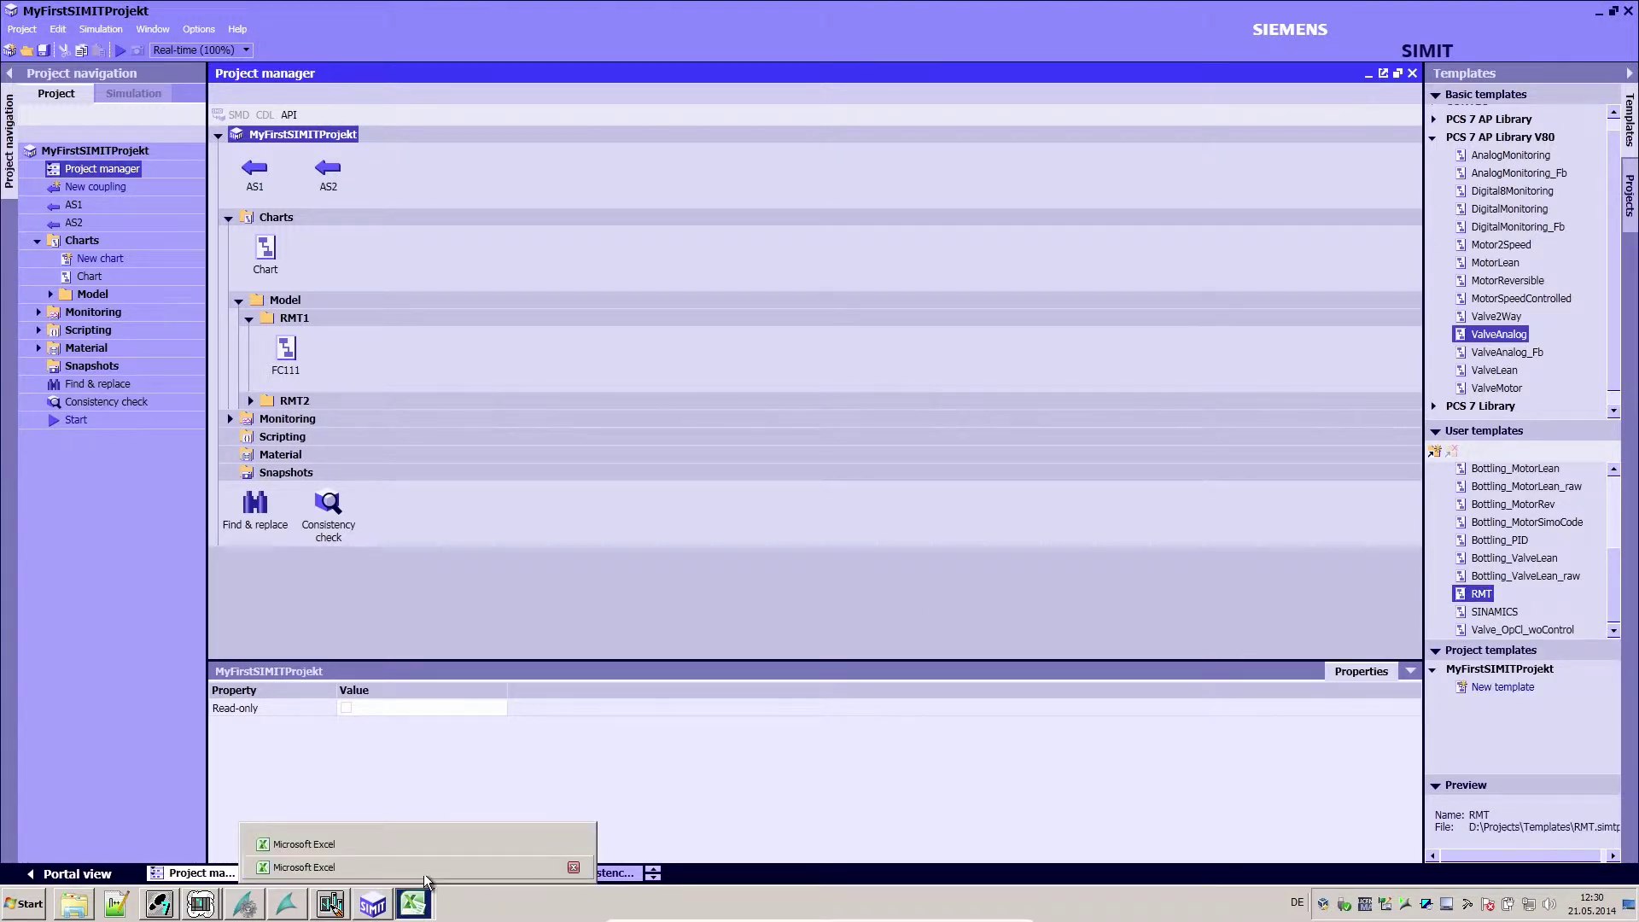
left_click(430, 883)
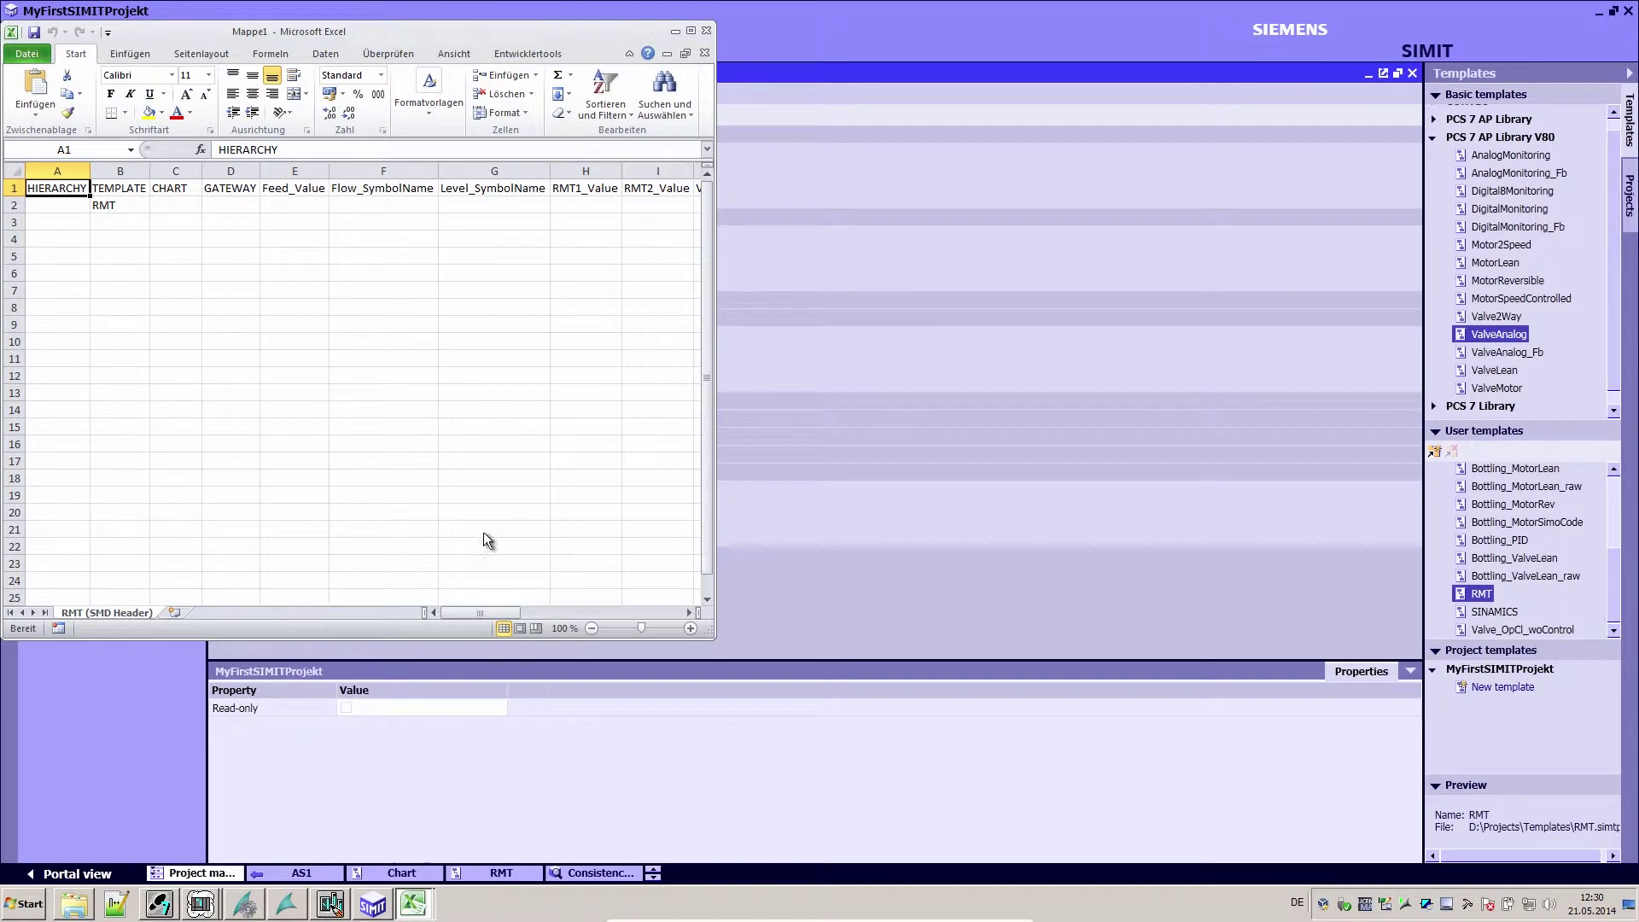
left_click(691, 29)
left_click_drag(51, 164, 1320, 166)
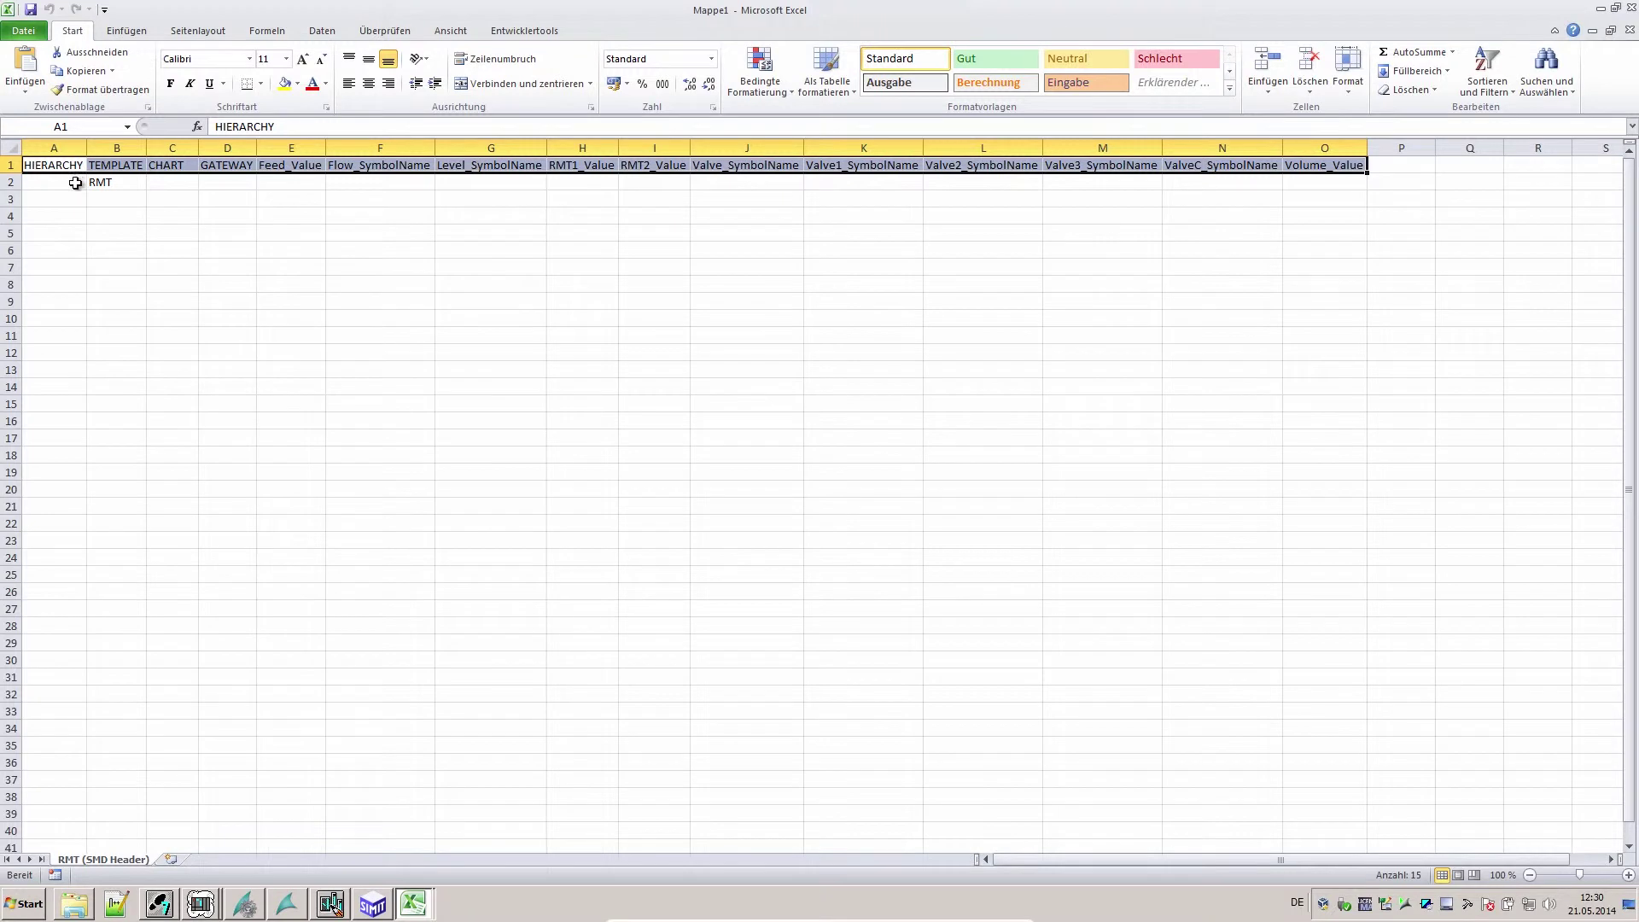
left_click_drag(76, 183, 57, 440)
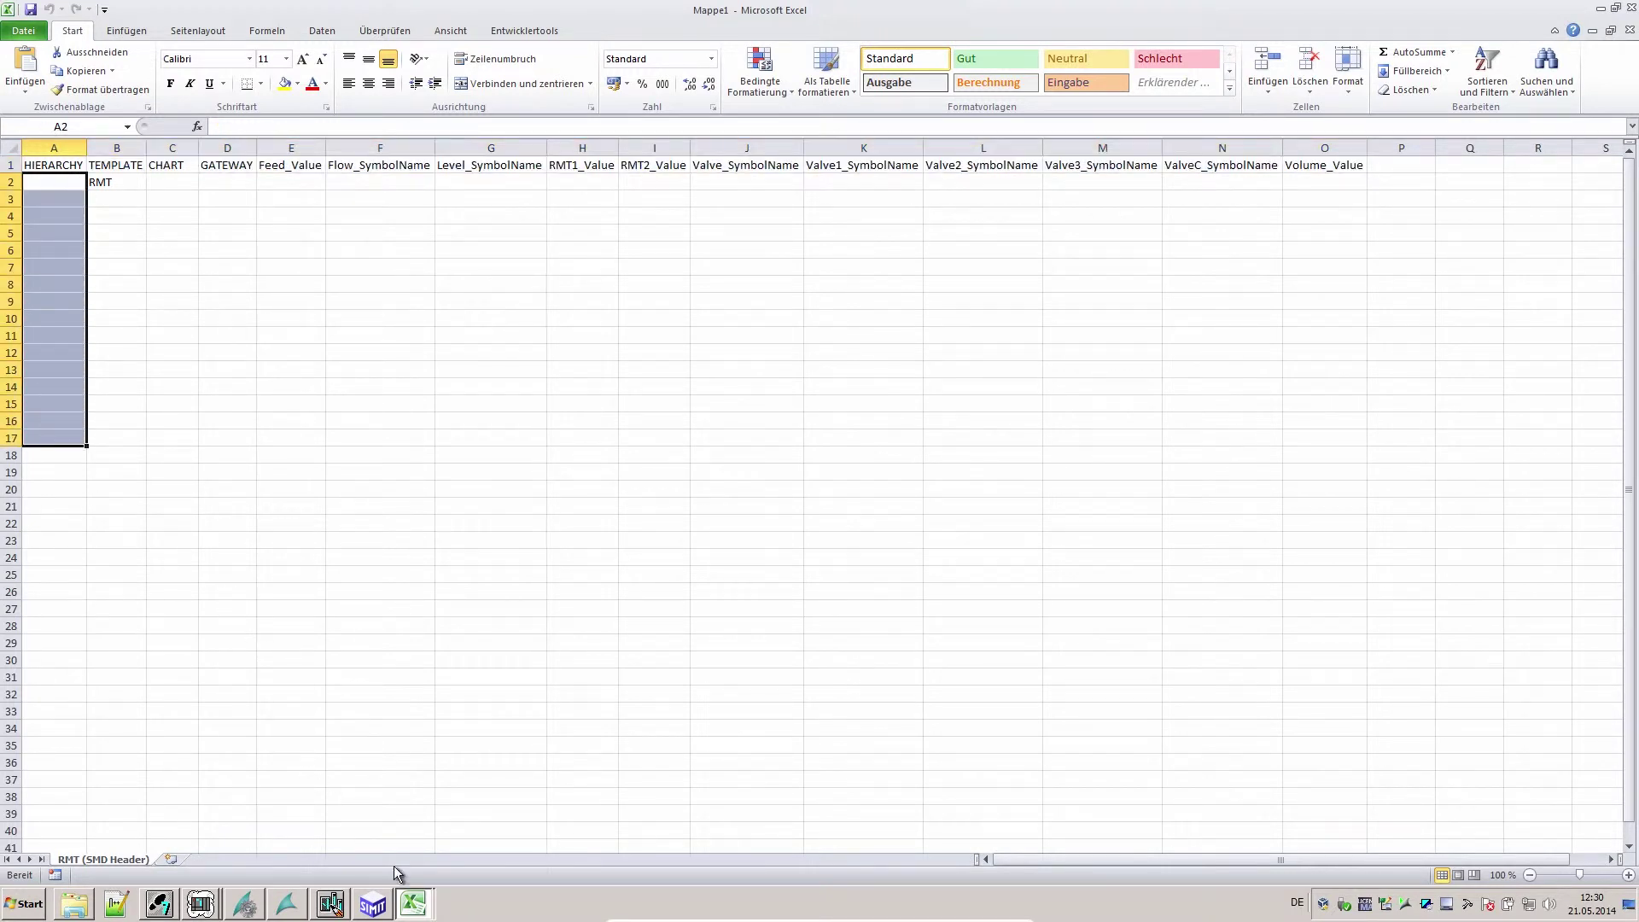
Copy the plant data A2:O18 from RMT_Importfile.xlsx
left_click(411, 902)
left_click(420, 843)
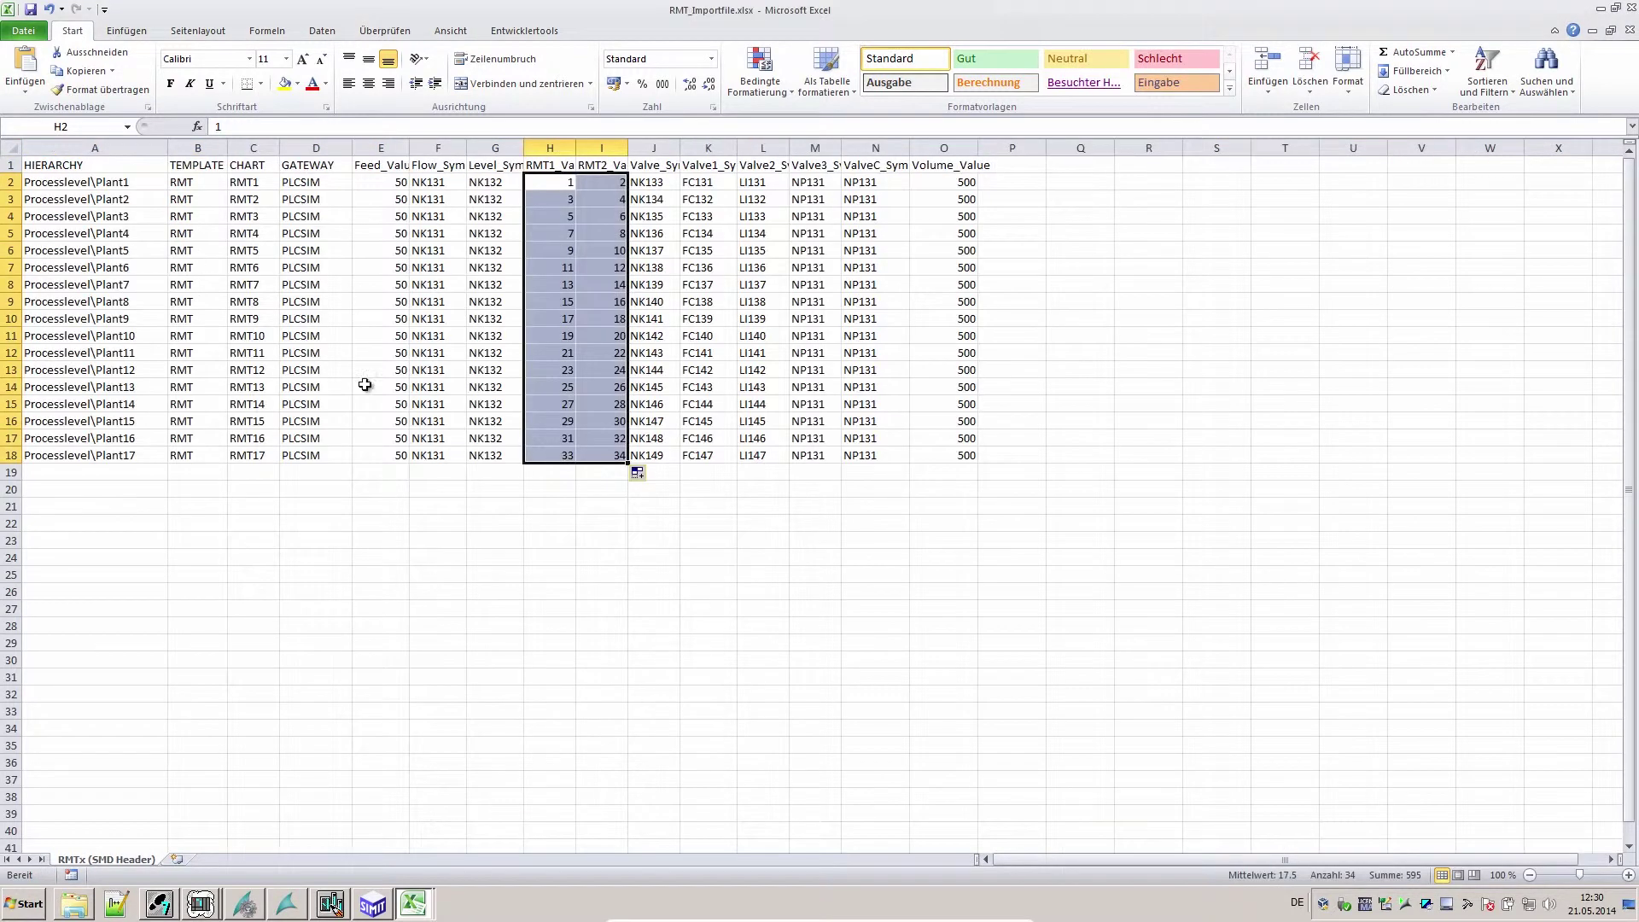
left_click_drag(122, 186, 953, 445)
right_click(954, 447)
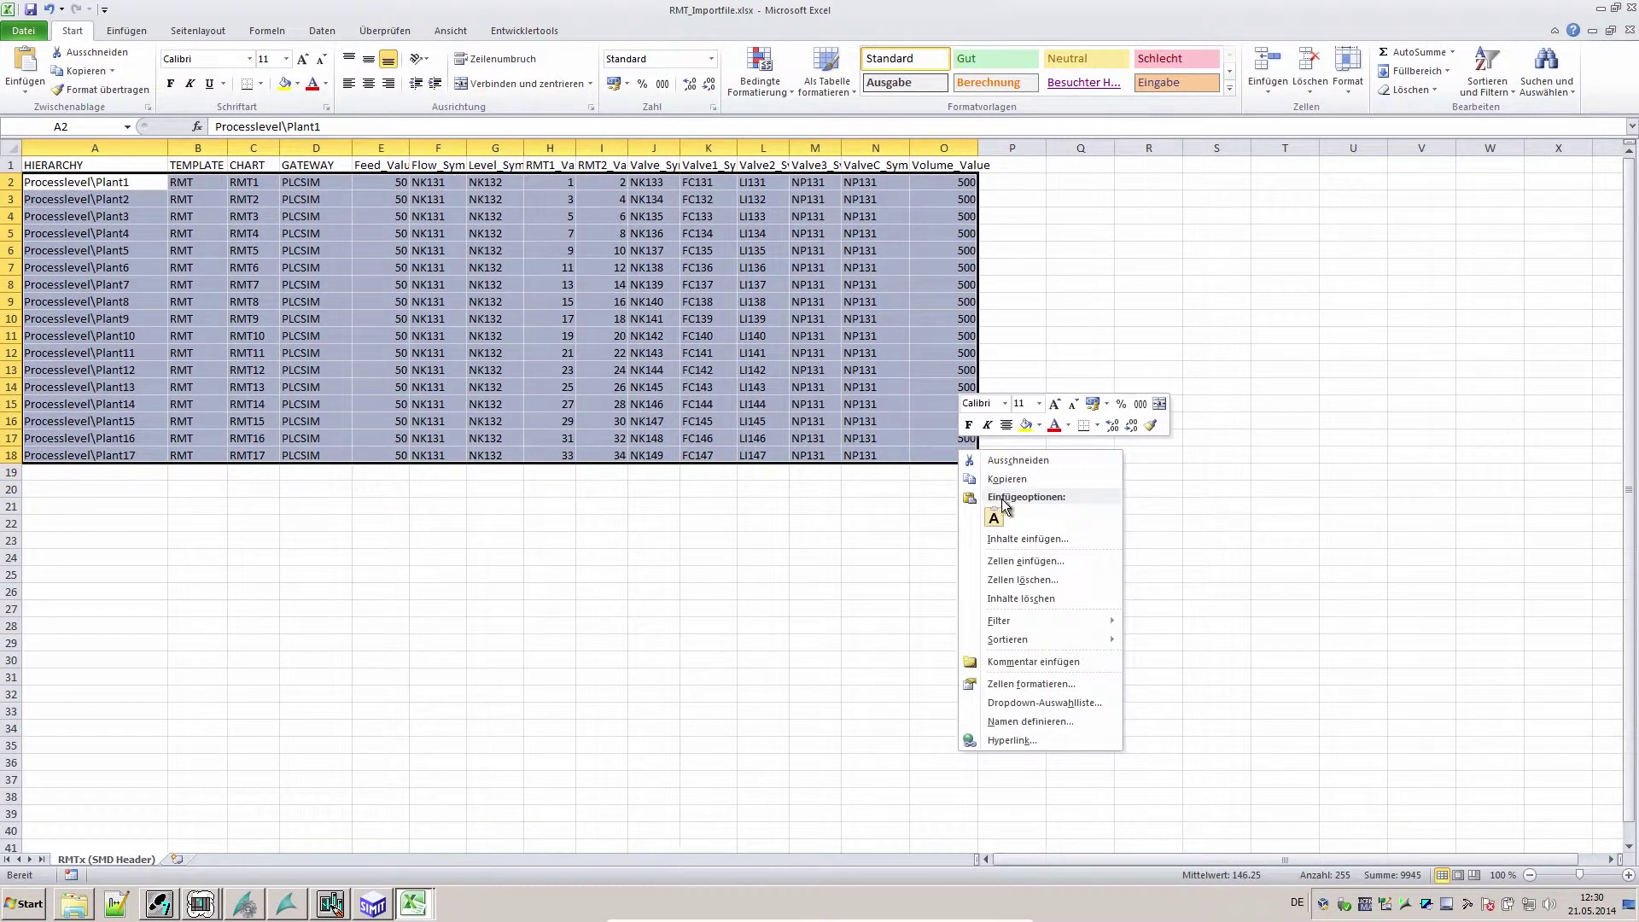
left_click(1002, 481)
Paste the plant data as values into row 2 of the Mappe1 workbook
left_click(410, 903)
left_click(448, 835)
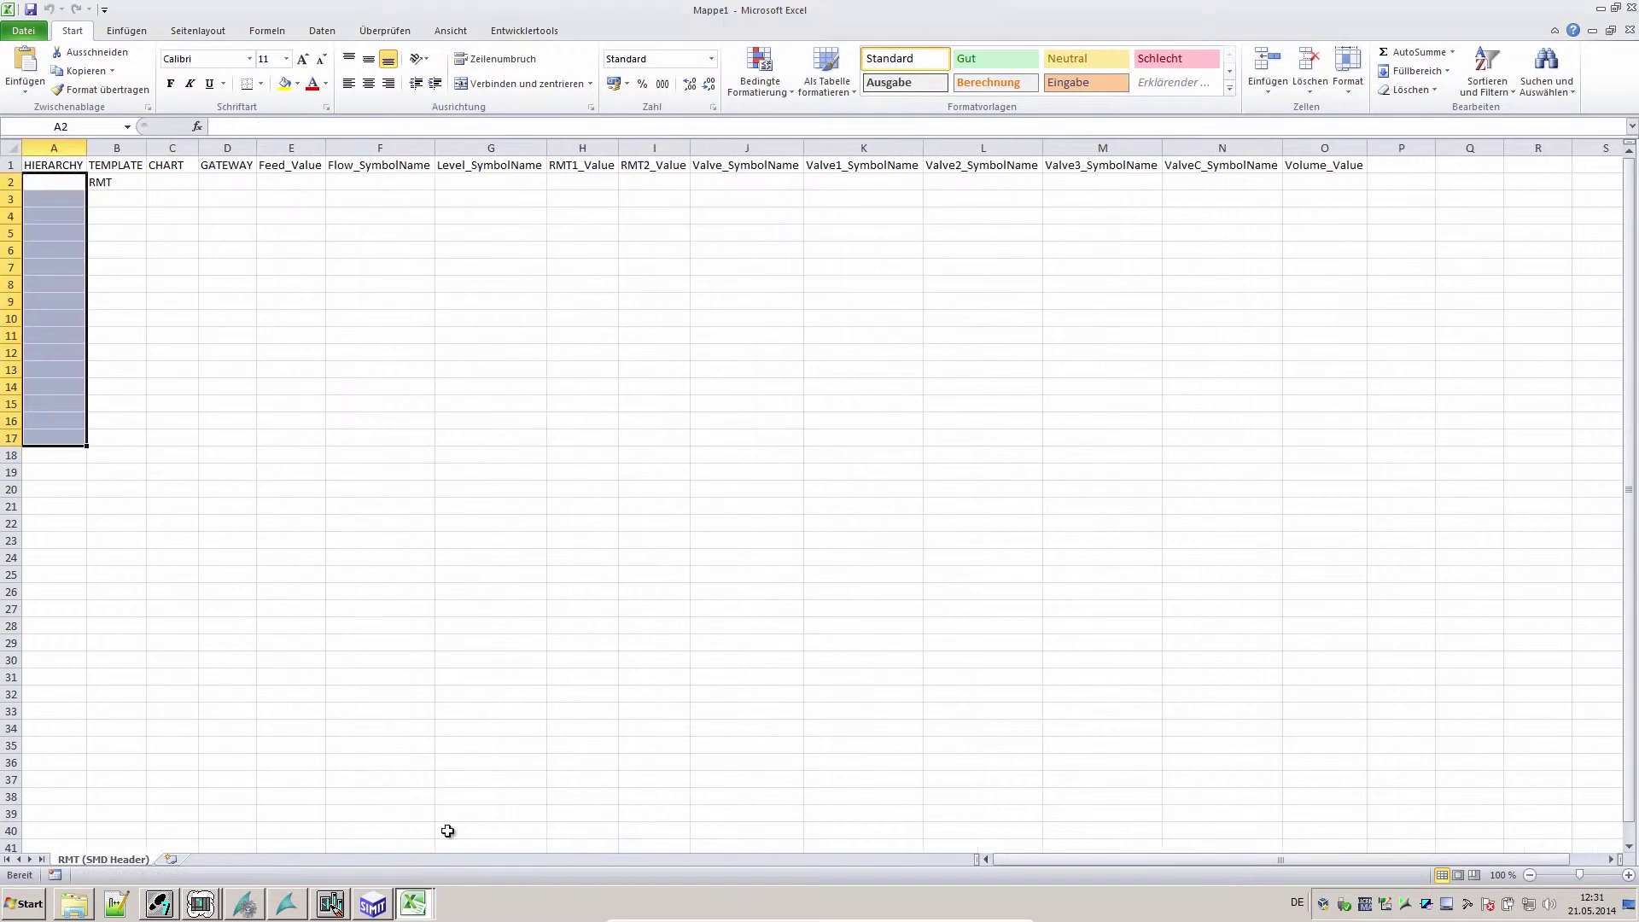
left_click_drag(72, 181, 1322, 183)
right_click(1323, 183)
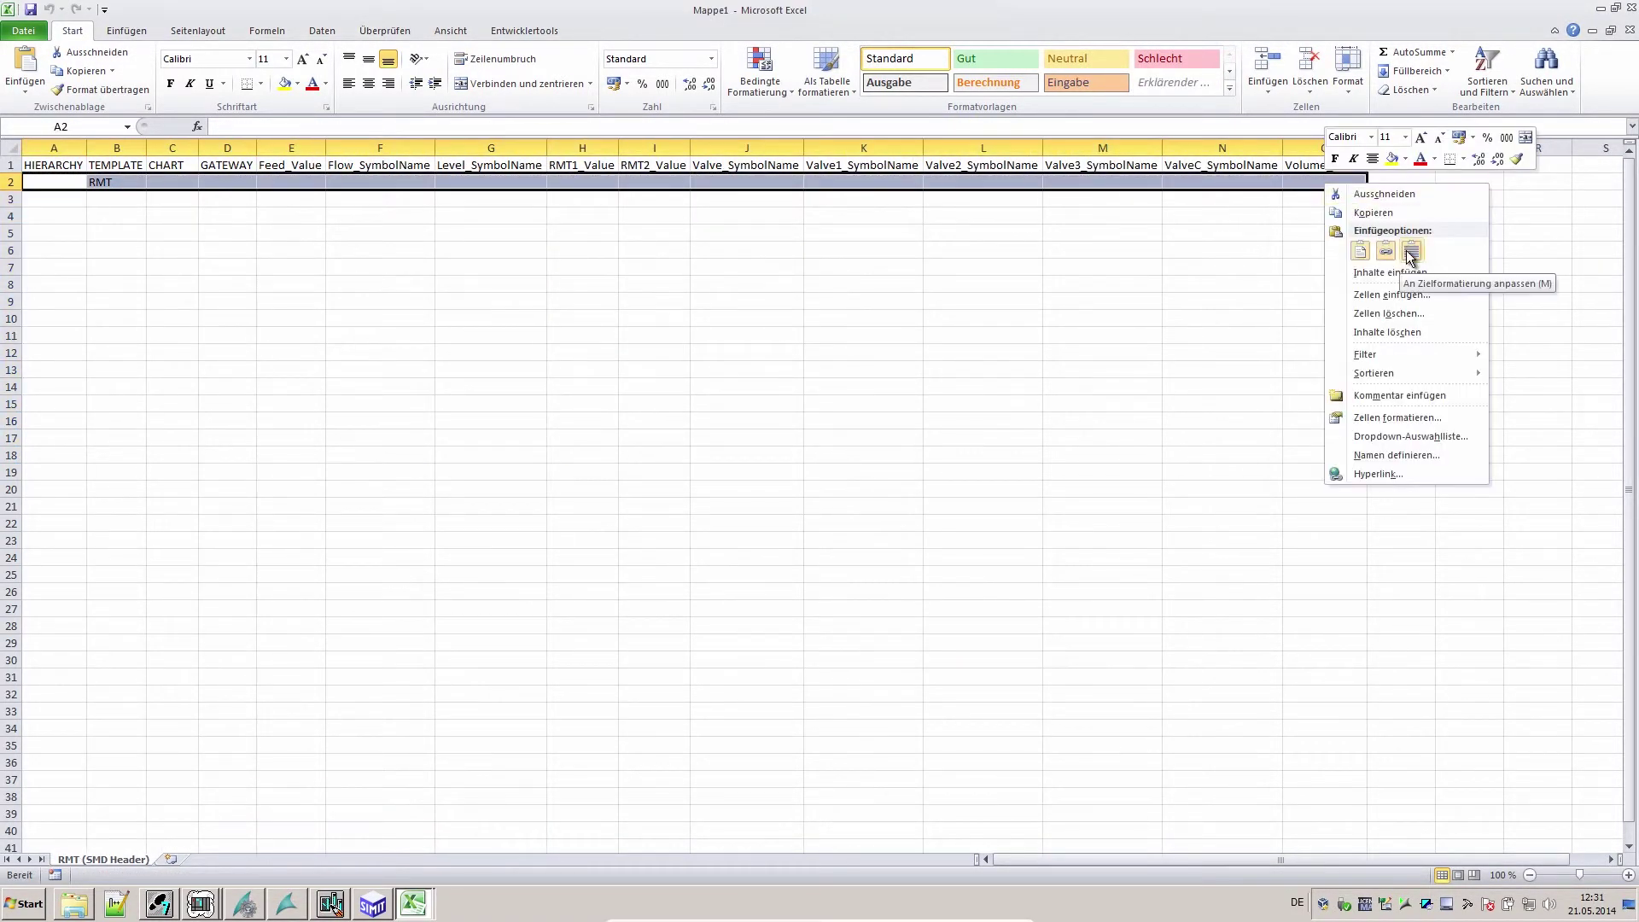
left_click(1407, 250)
left_click(1048, 497)
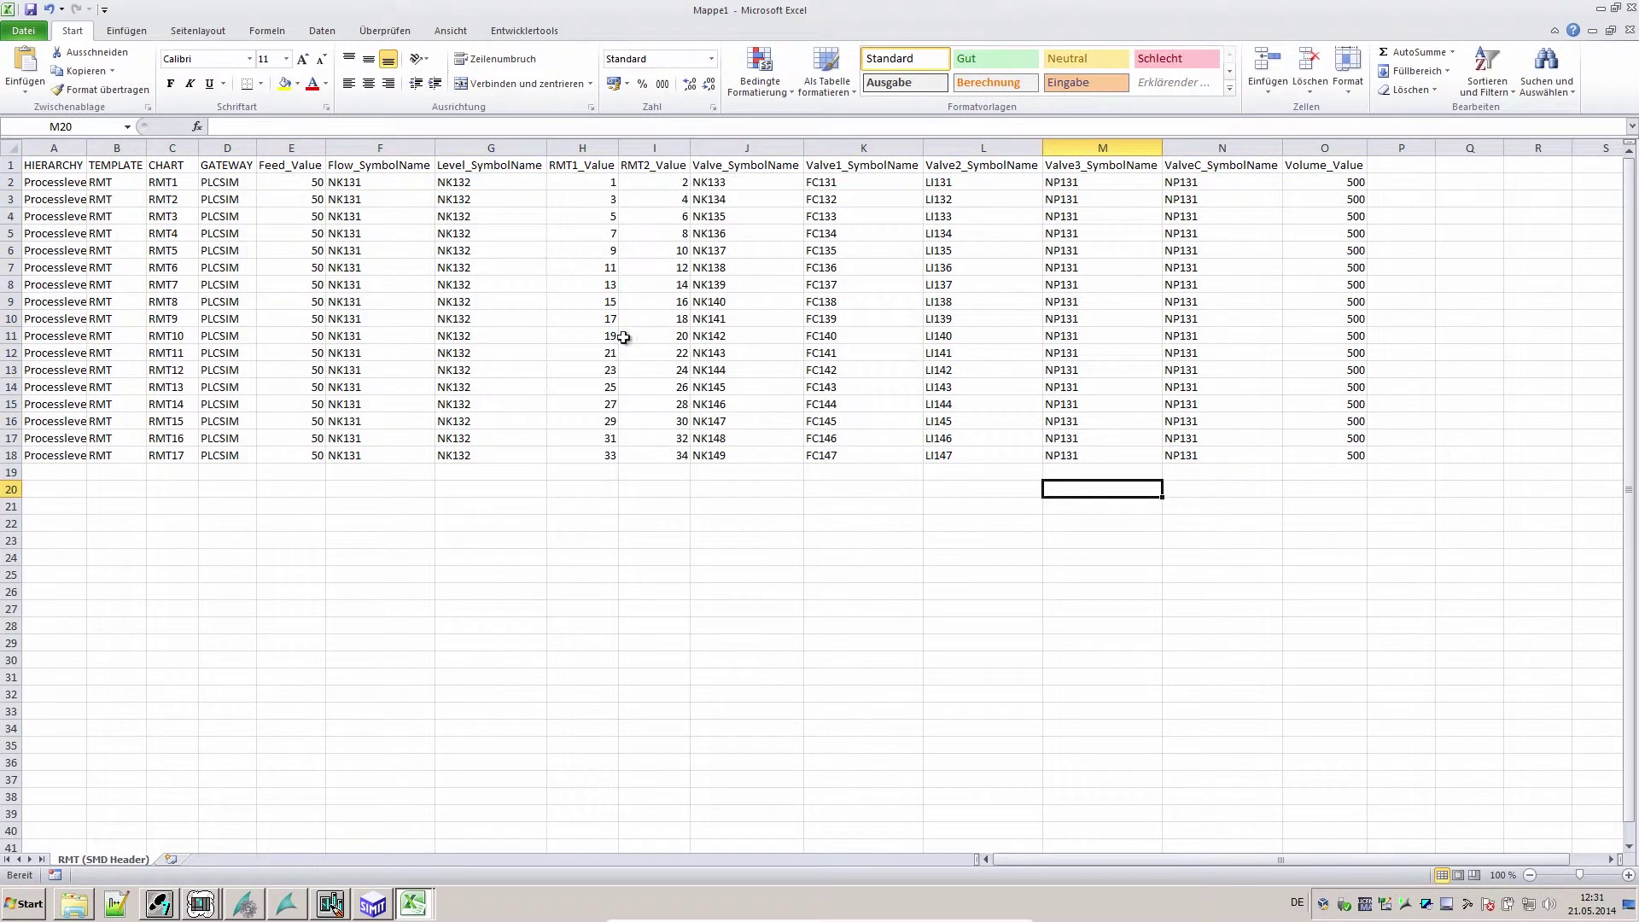
Save the workbook as Bottling.xlsx on Data (D:)
left_click(35, 10)
left_click_drag(133, 165, 134, 236)
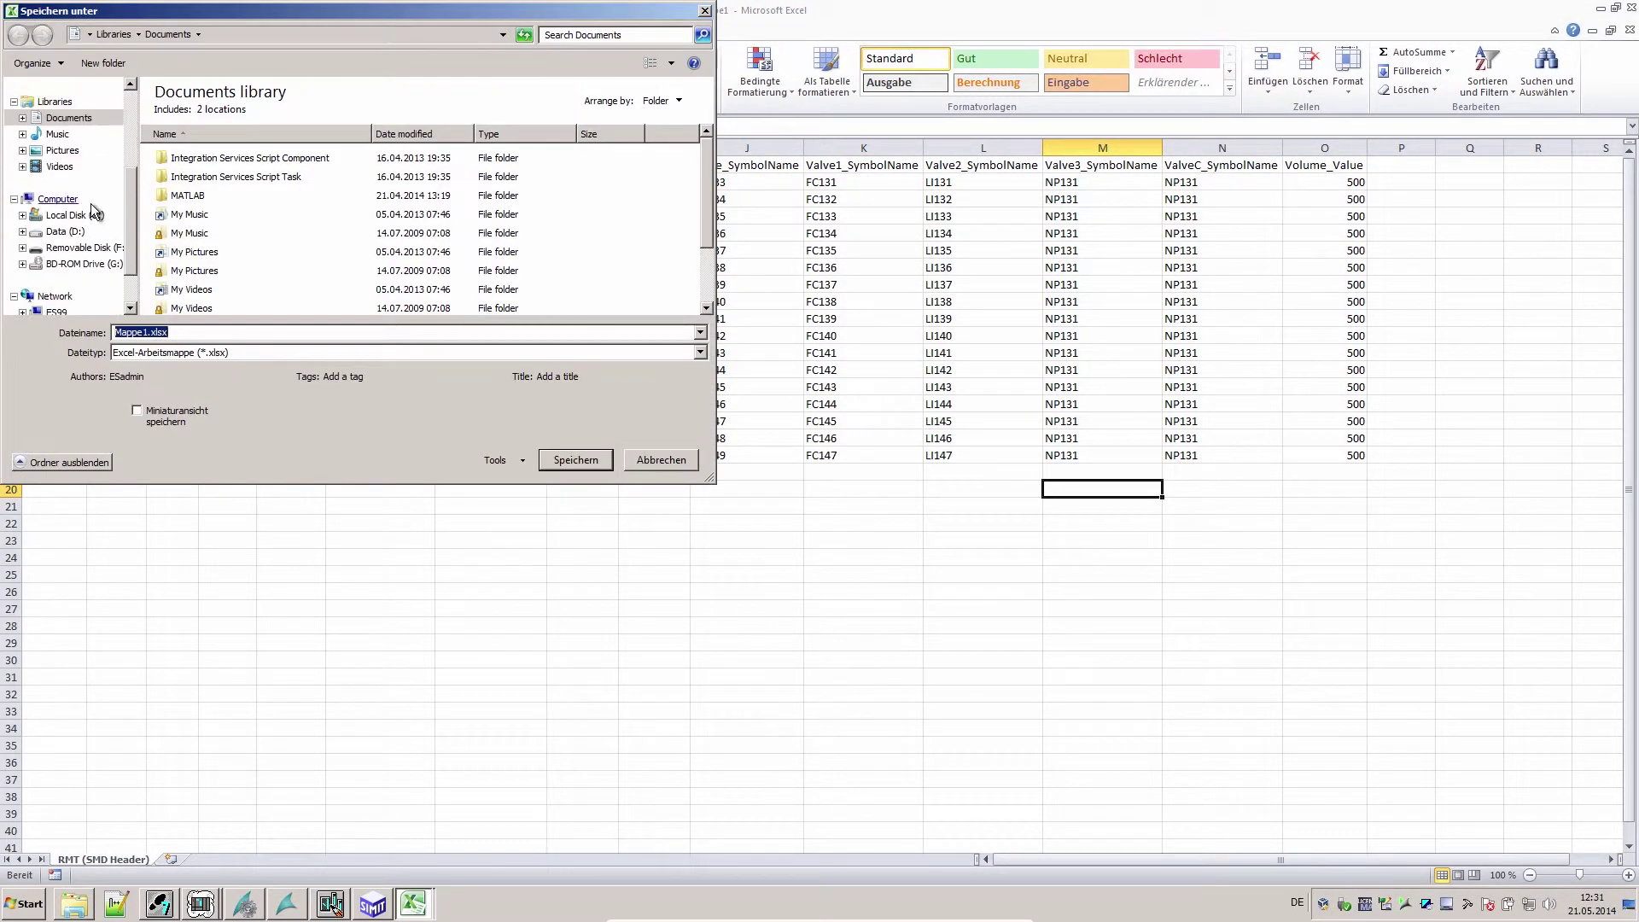
left_click(64, 231)
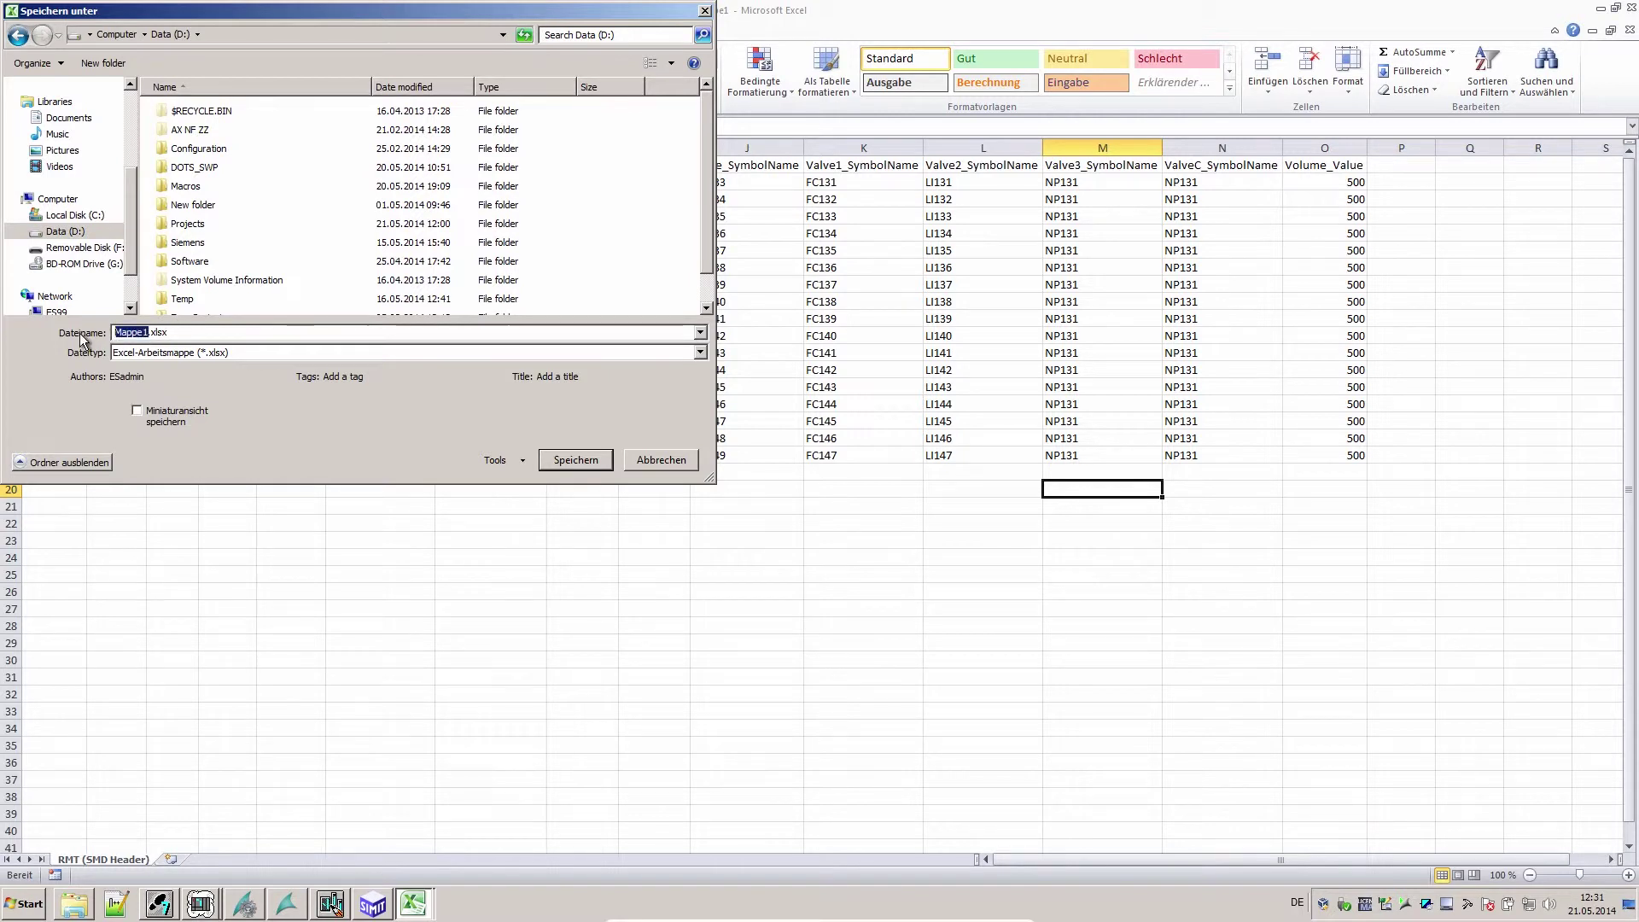
type("Bottling")
key("Return")
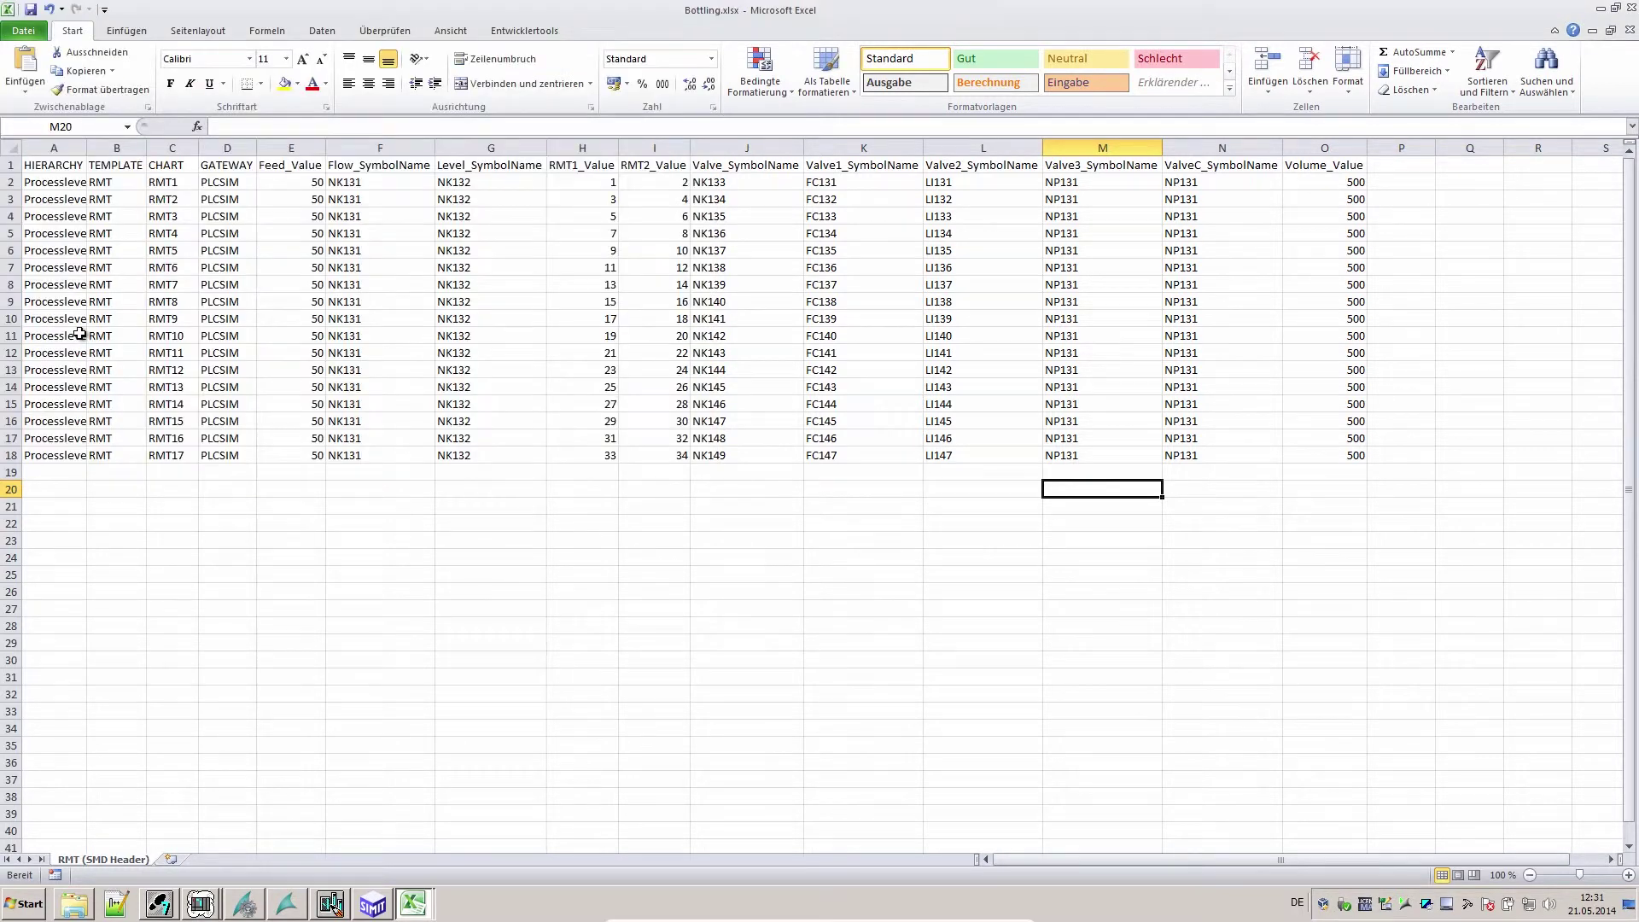
In SIMIT, choose D:\Bottling.xlsx as the SMD import table for the Charts folder
left_click(371, 905)
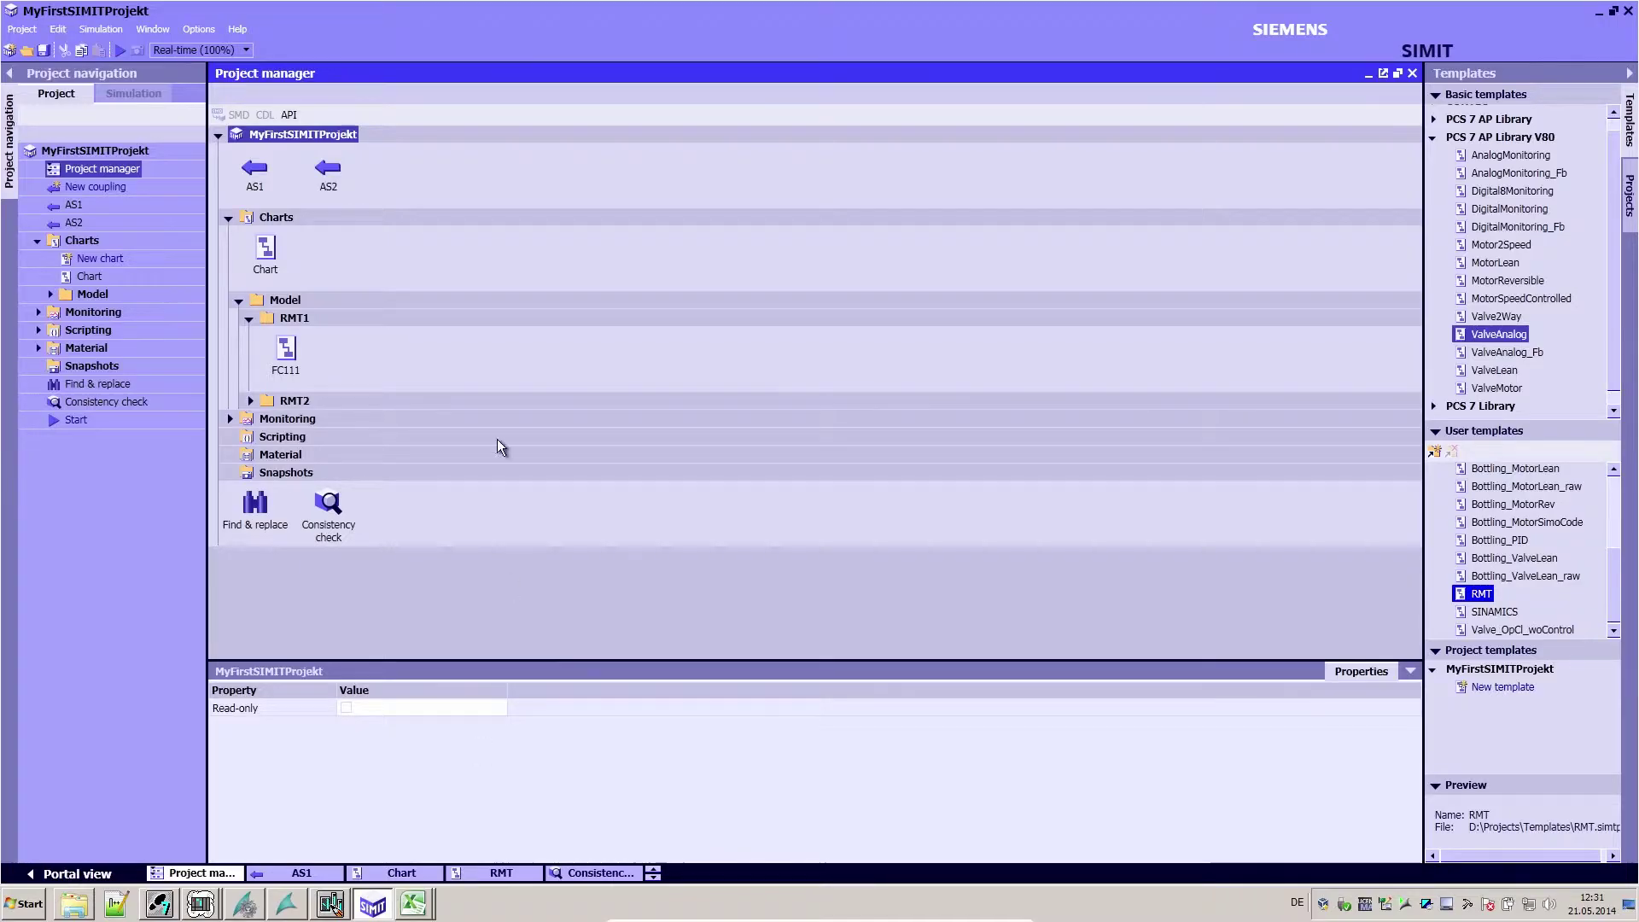
left_click(290, 220)
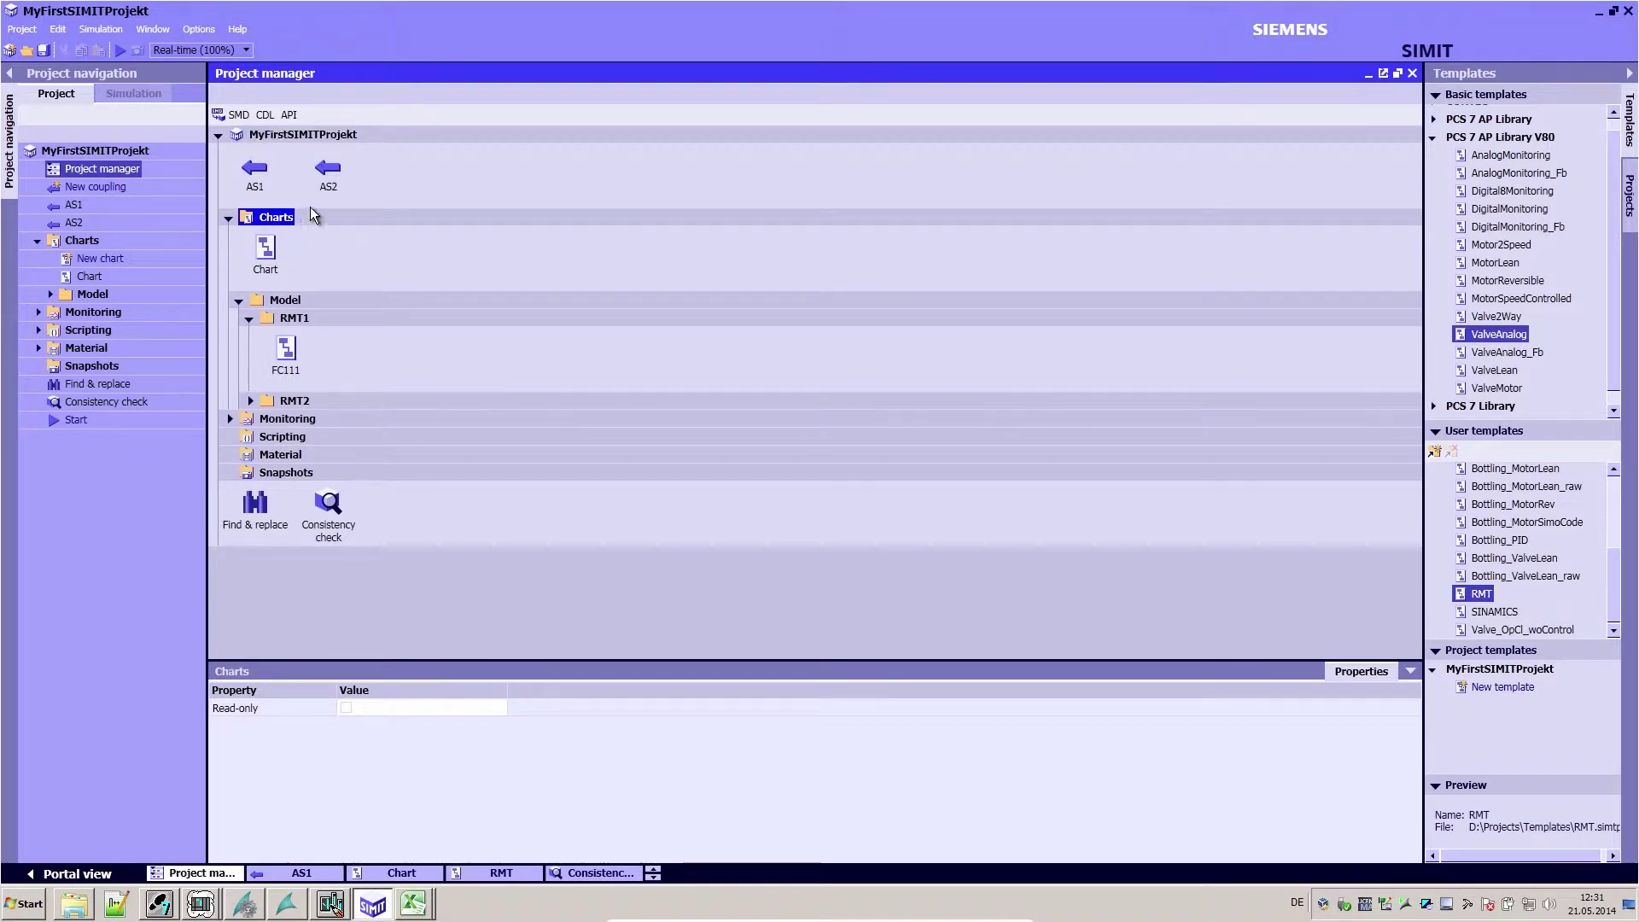
left_click(239, 116)
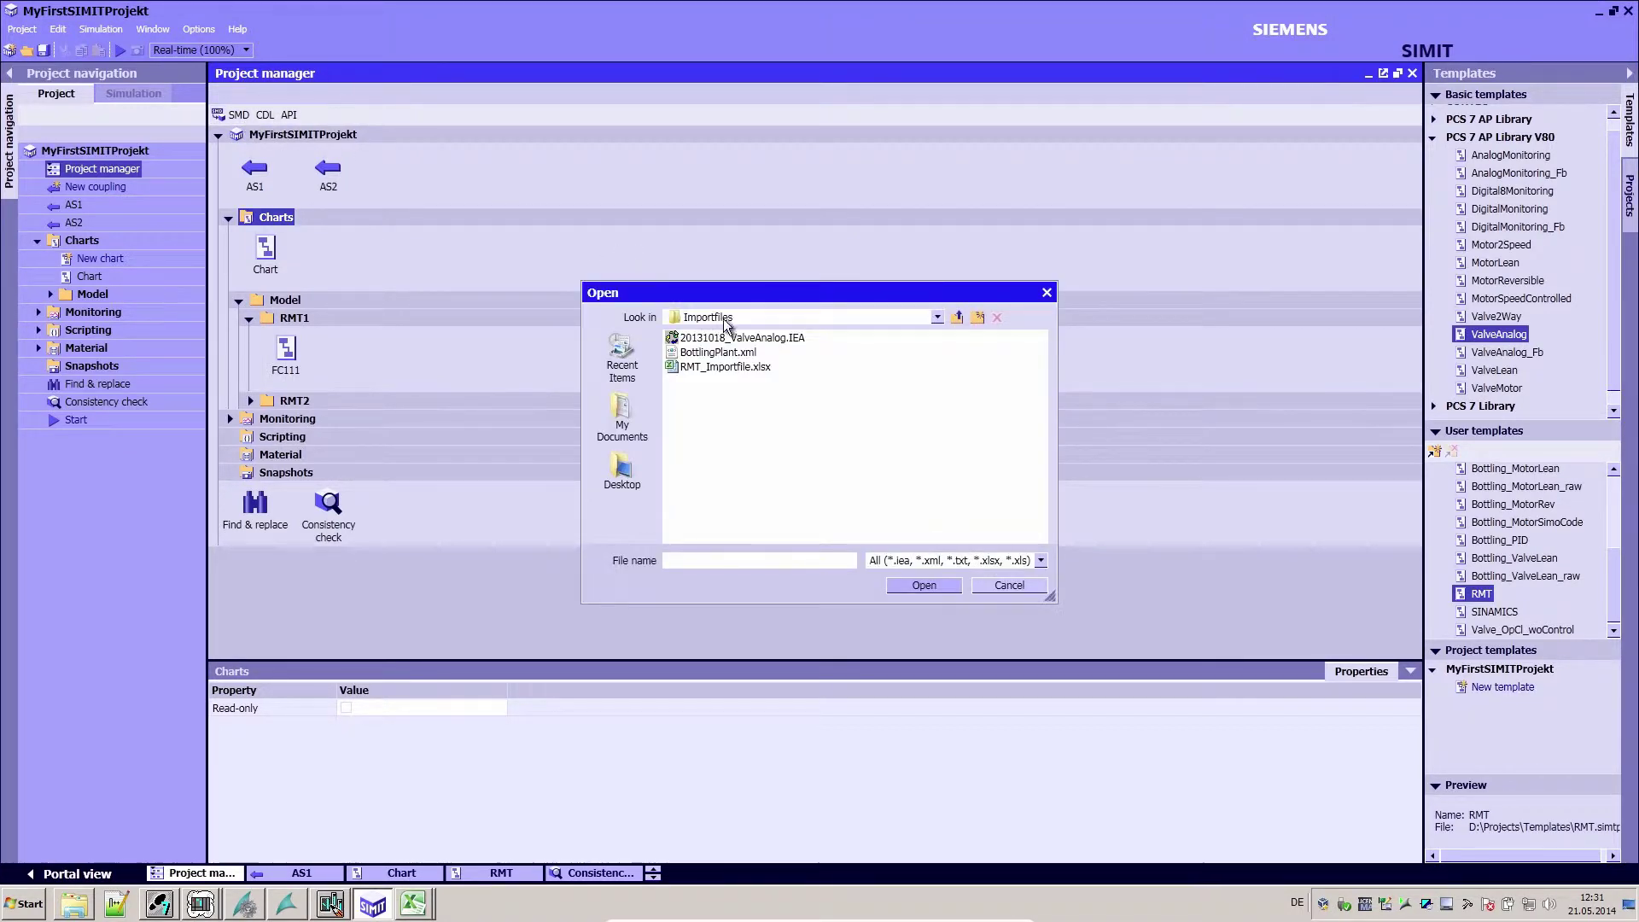
left_click(938, 316)
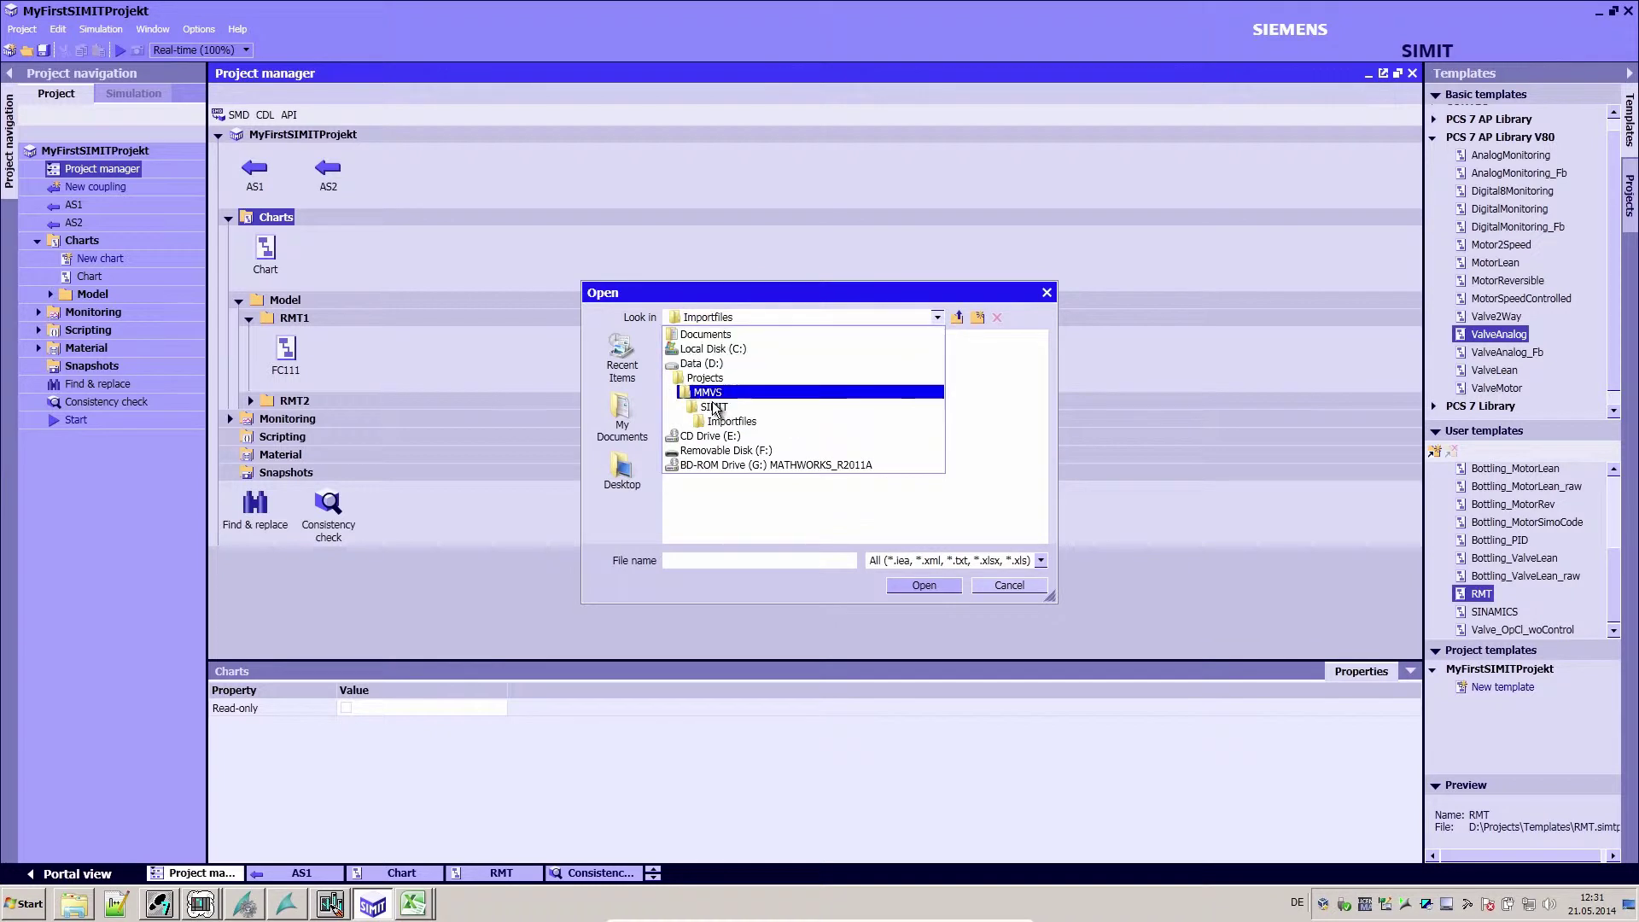
left_click(701, 364)
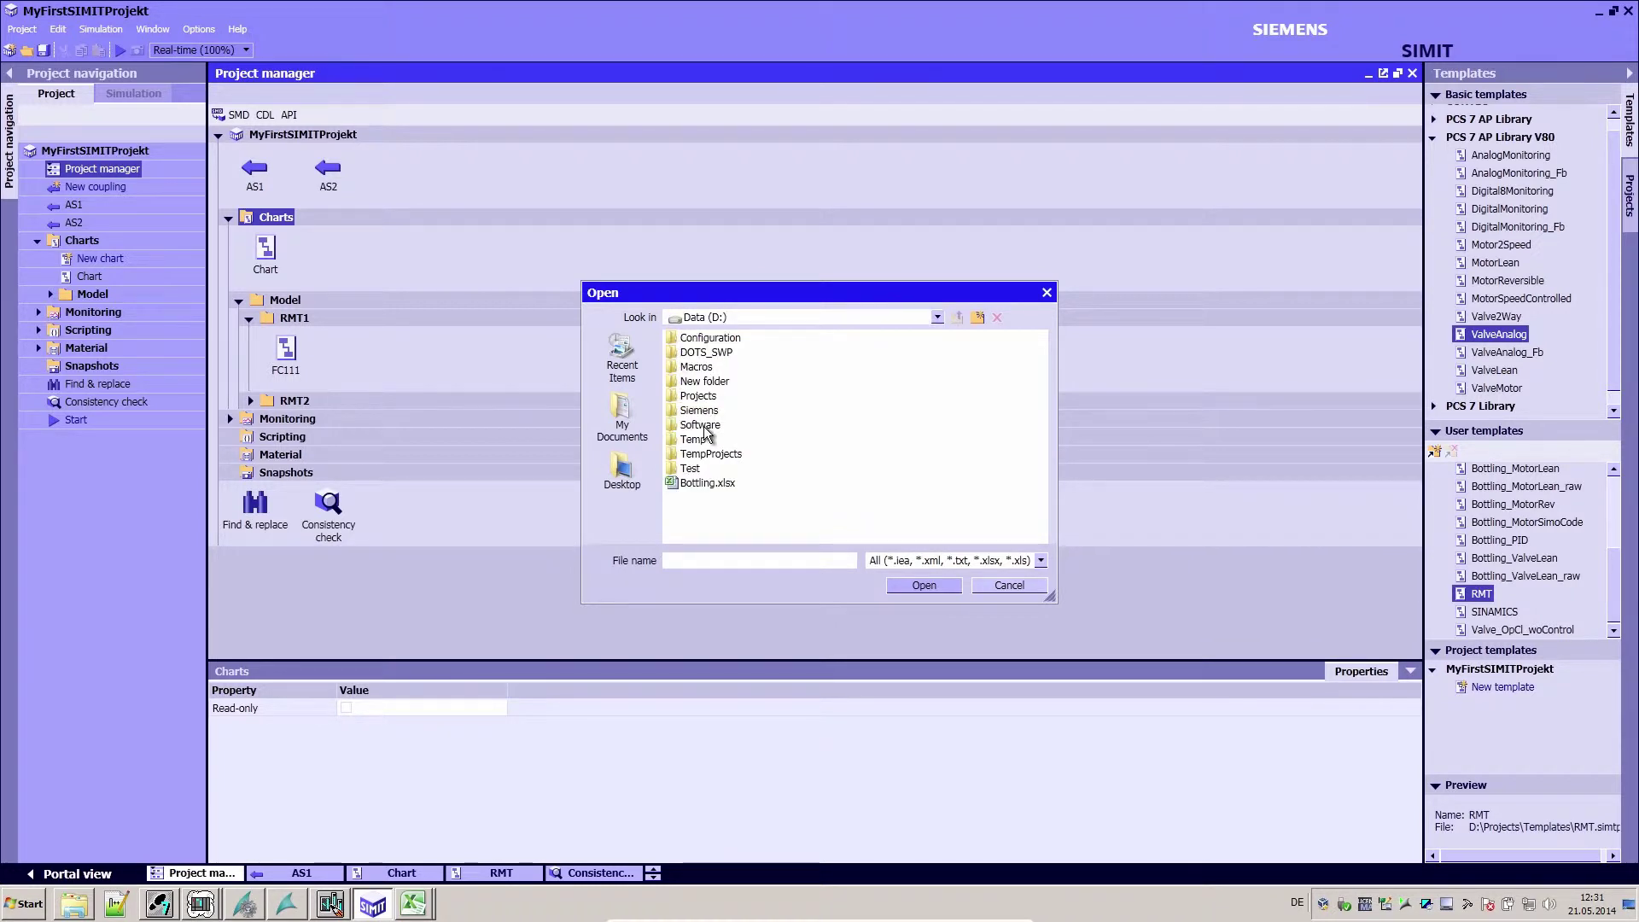
left_click(708, 485)
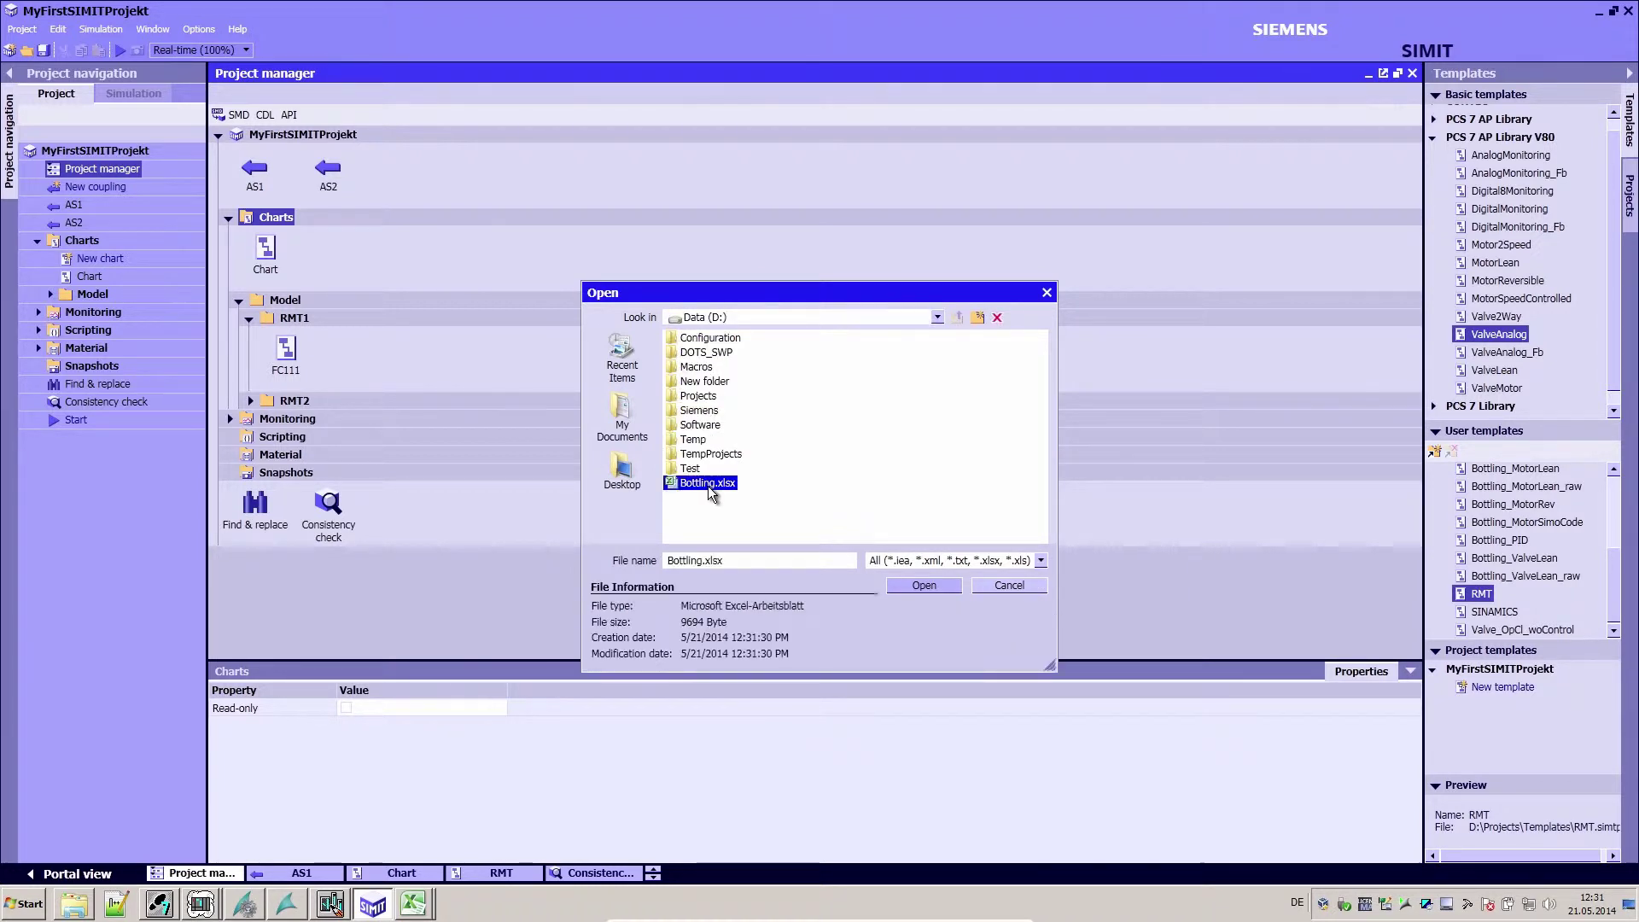
left_click(922, 585)
Preview the Processlevel charts, import them, and expand the new Processlevel folder
left_click(618, 534)
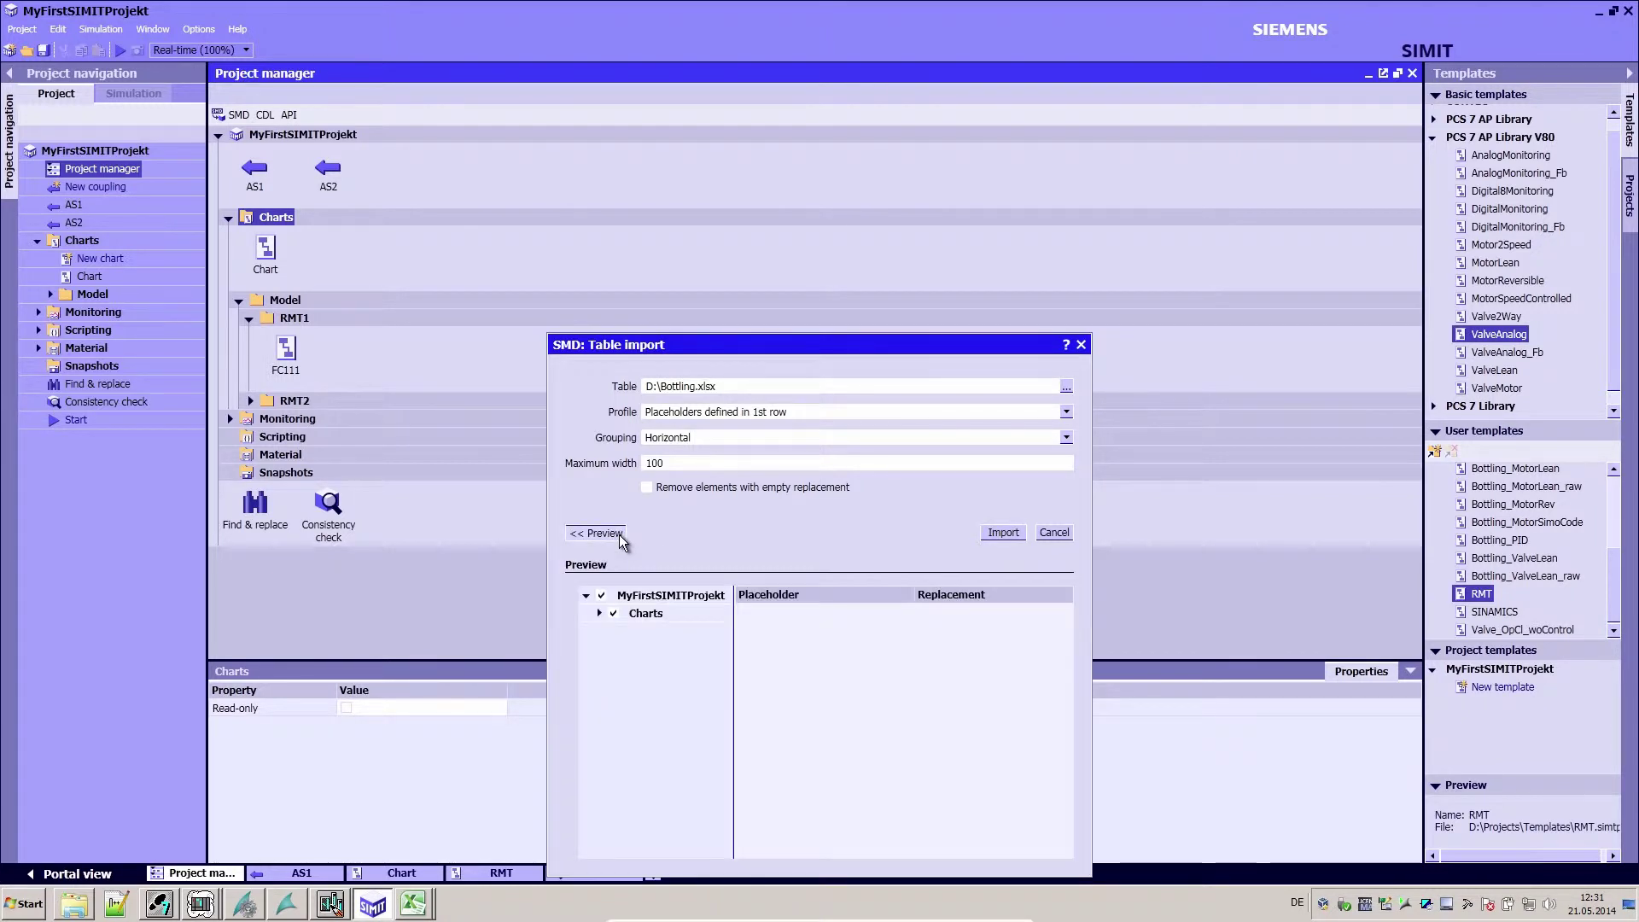
left_click(599, 615)
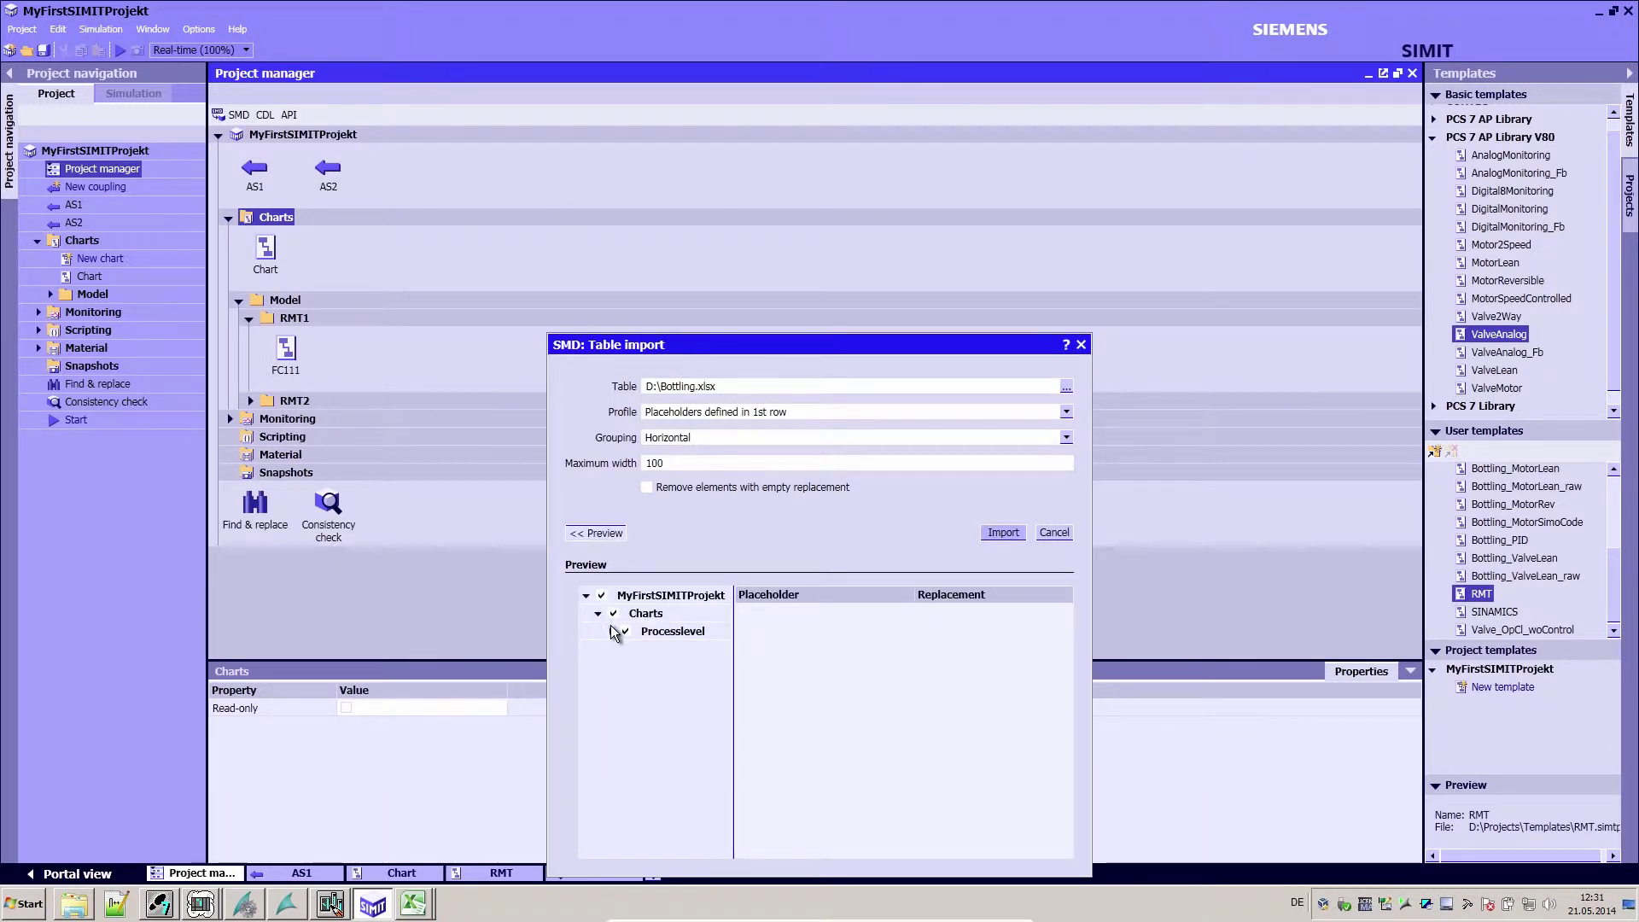
left_click(613, 632)
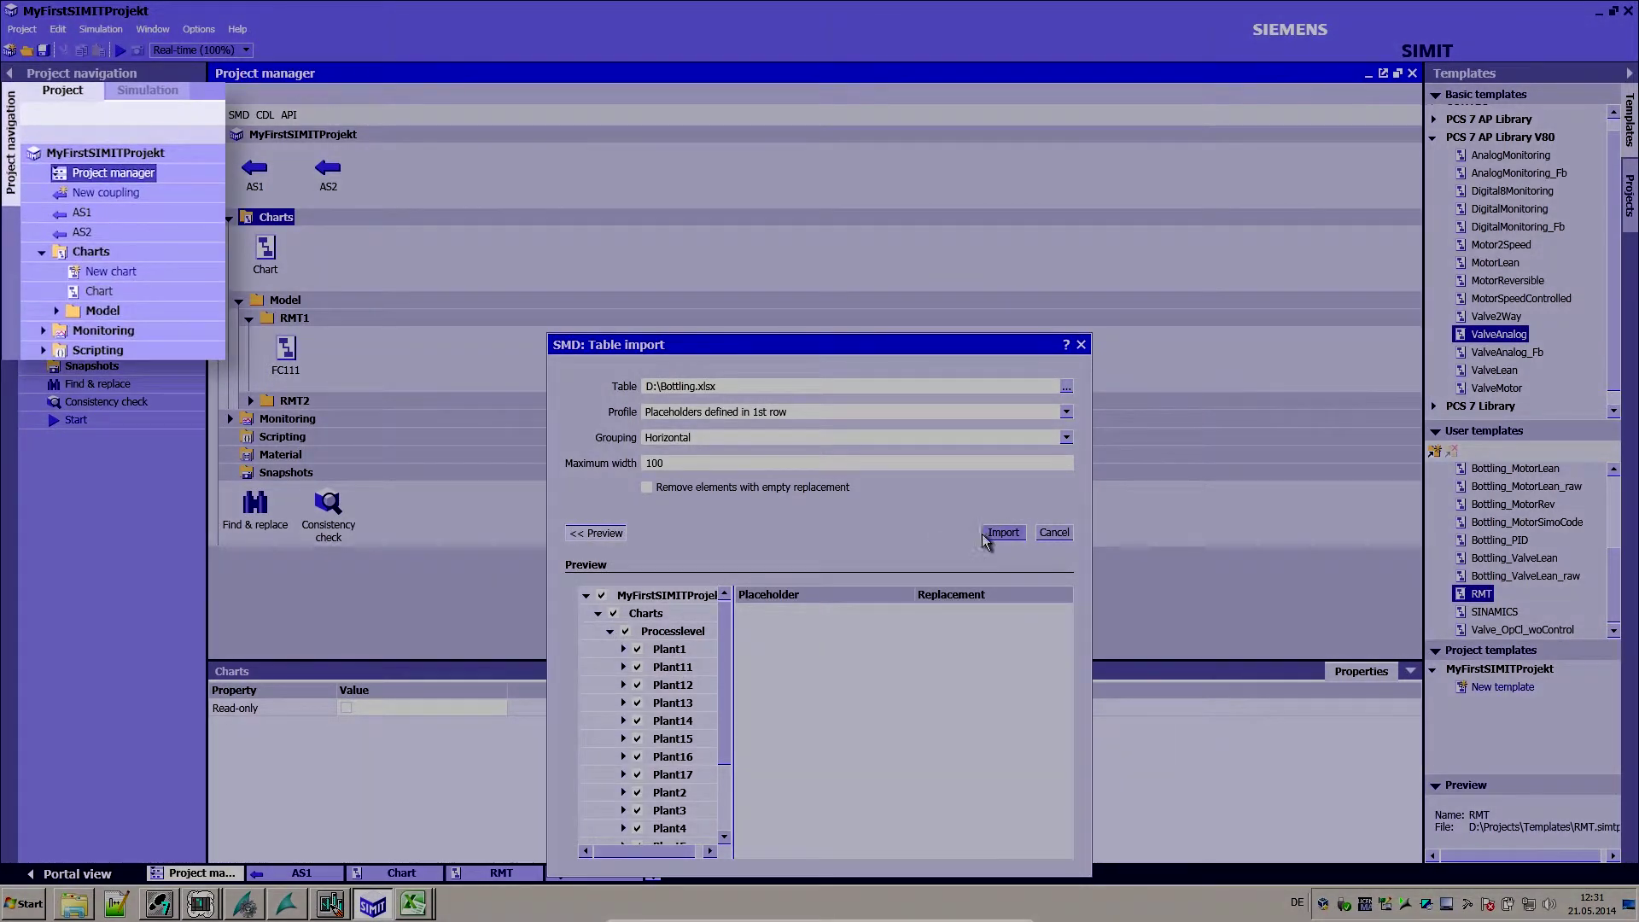
left_click(1000, 532)
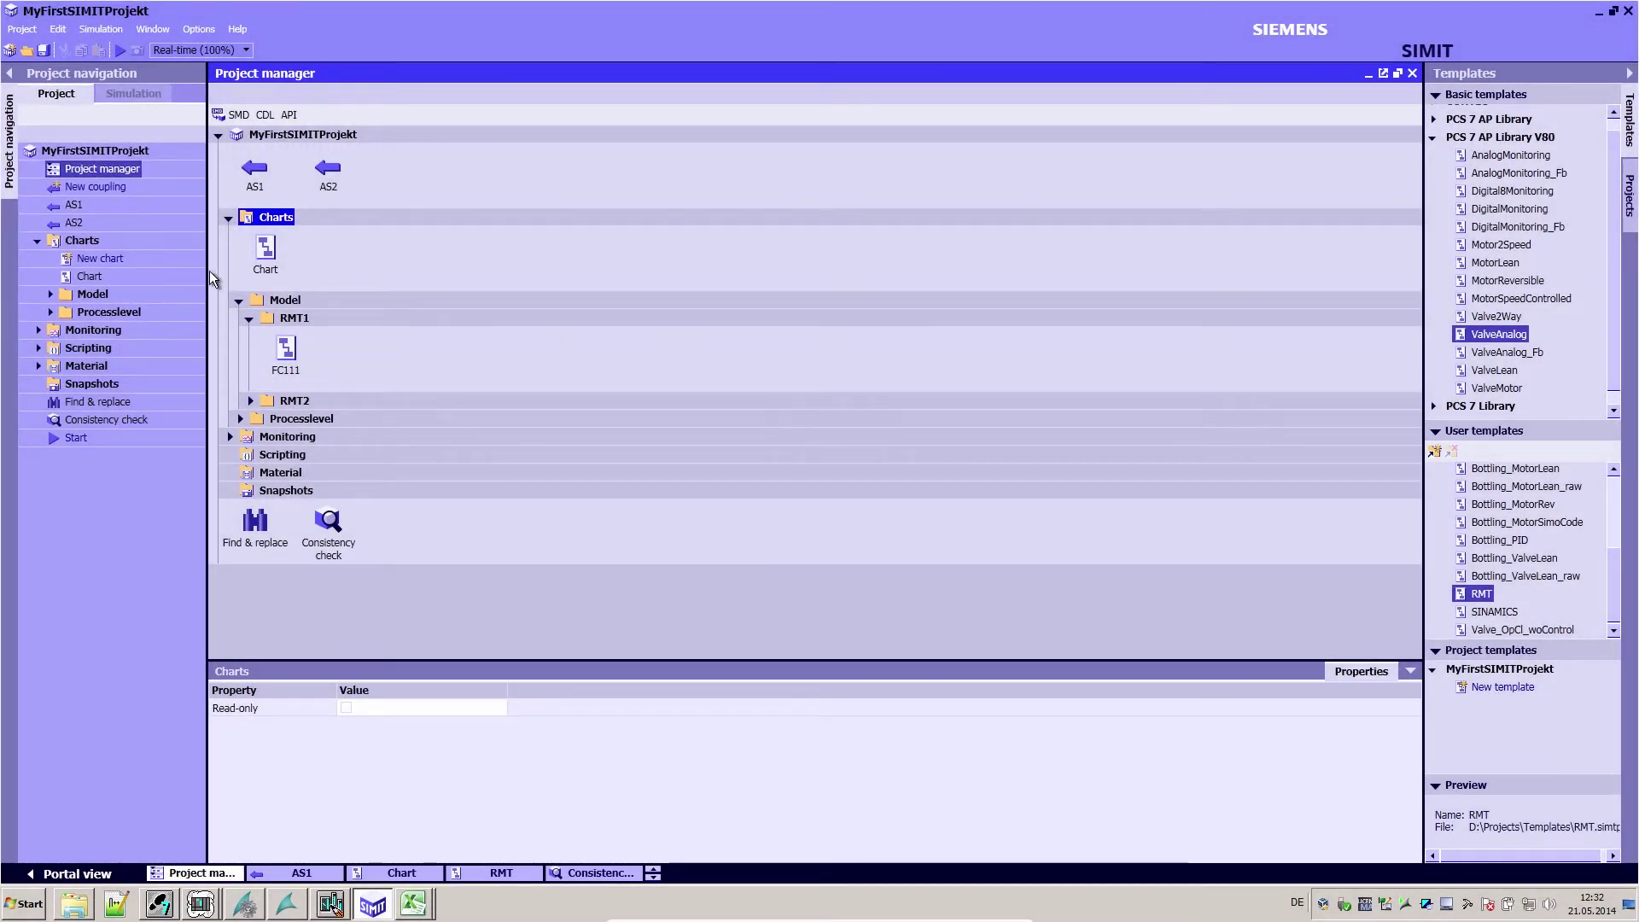
left_click(51, 312)
Expand Plant1 and open its RMT1 chart in the chart editor
left_click(61, 347)
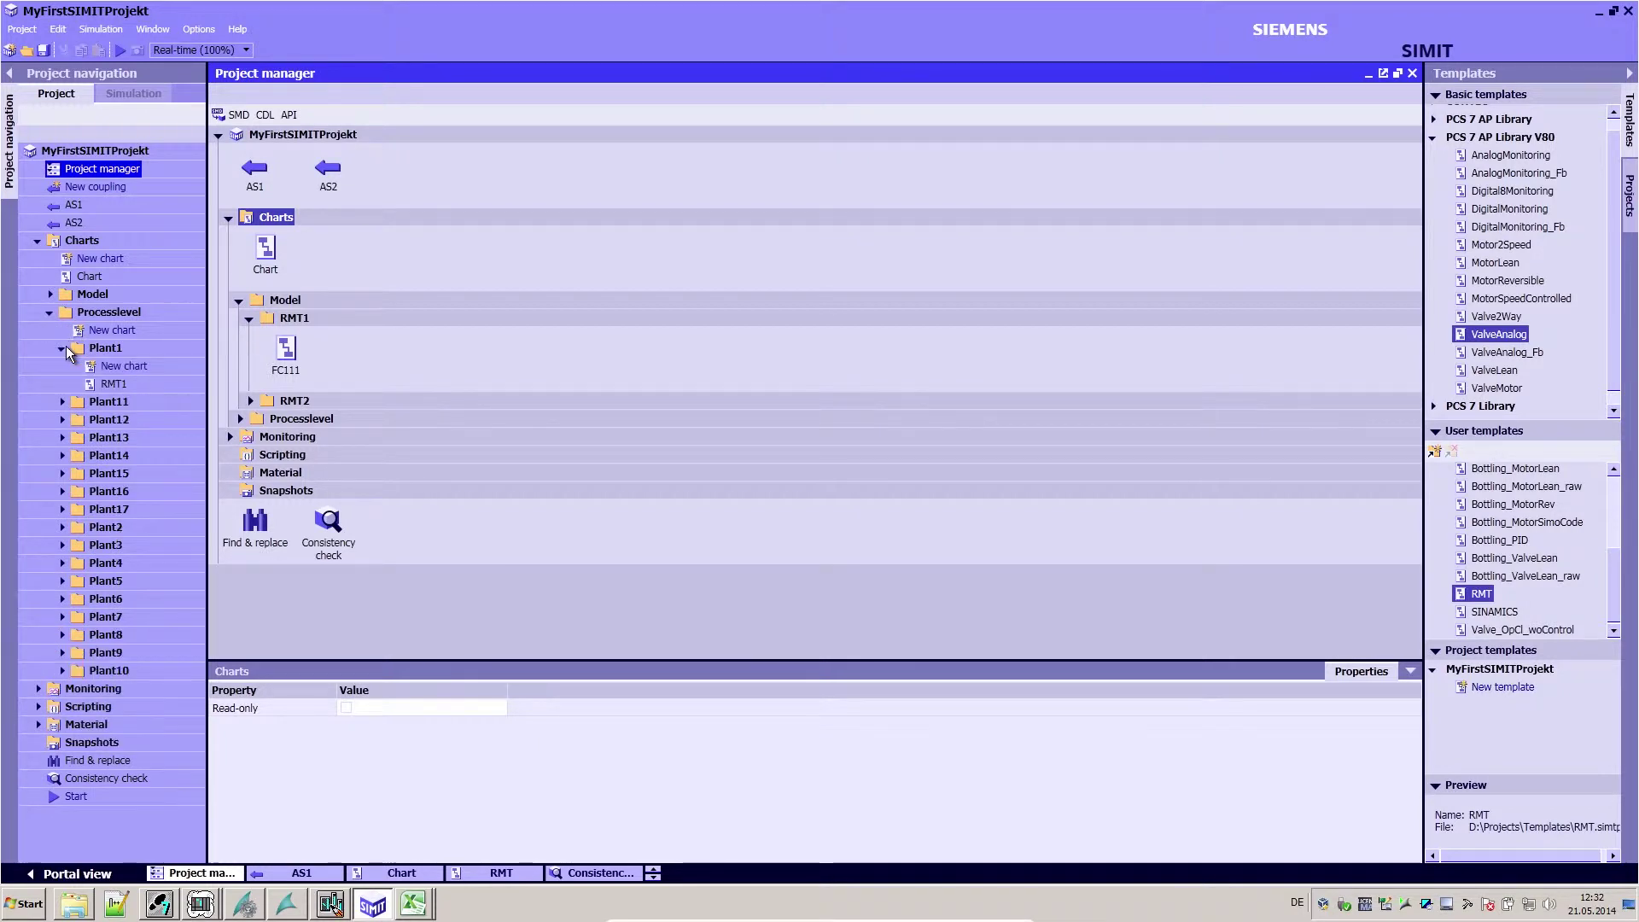
left_click(113, 385)
double_click(115, 385)
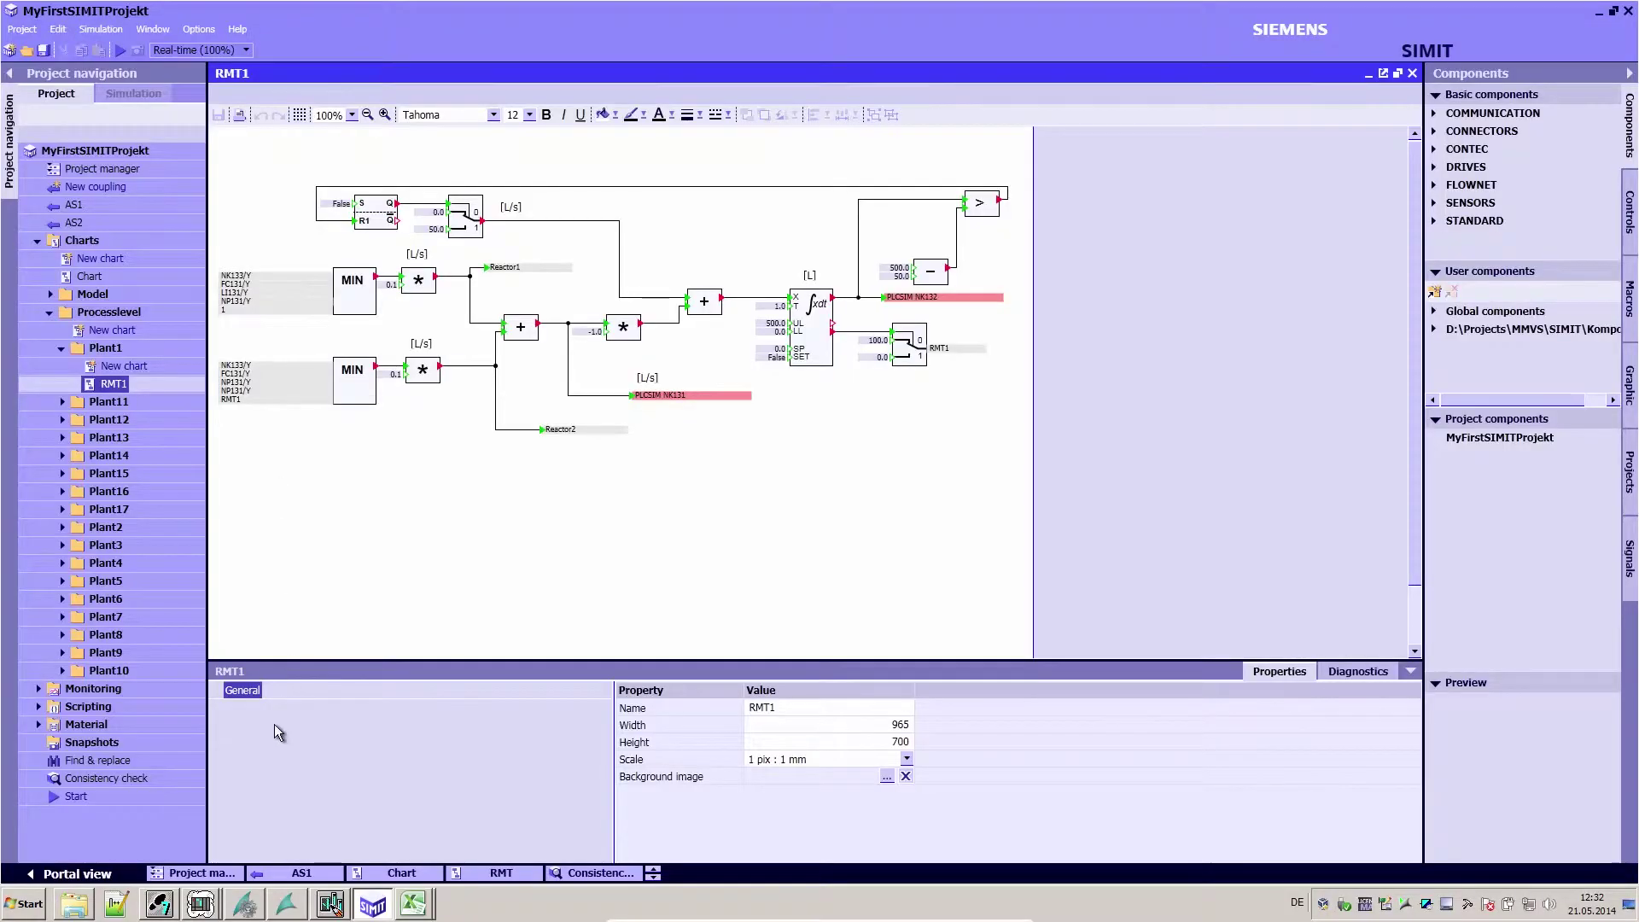
Export BottlingPlant_Prj from SIMATIC Manager to D:\Bottling.xml
left_click(159, 902)
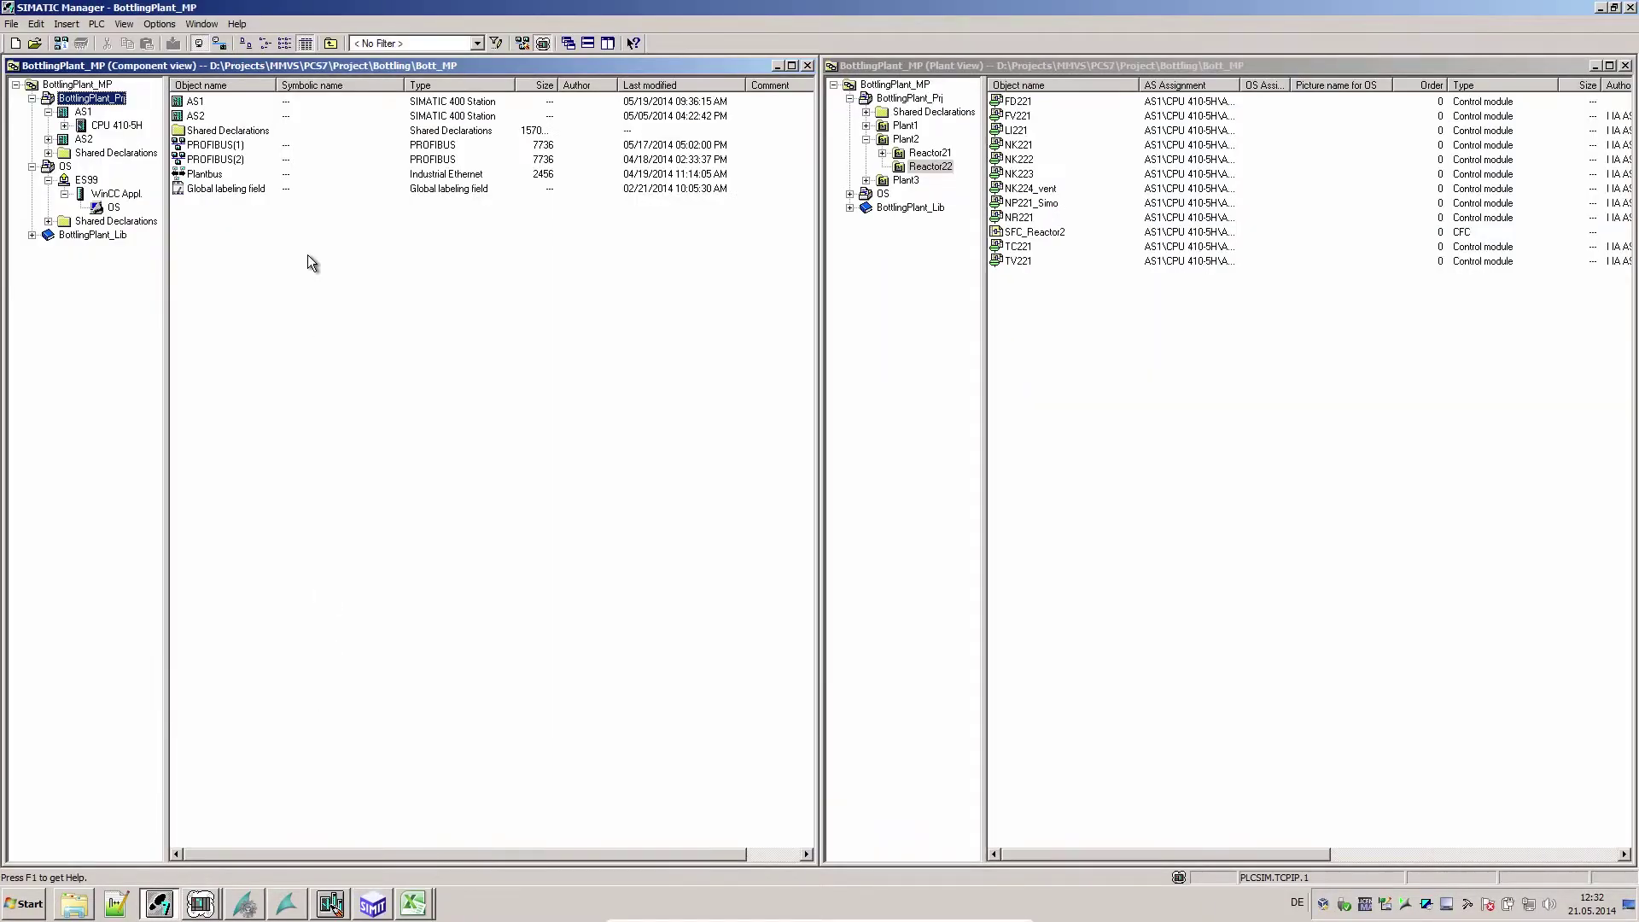
right_click(113, 99)
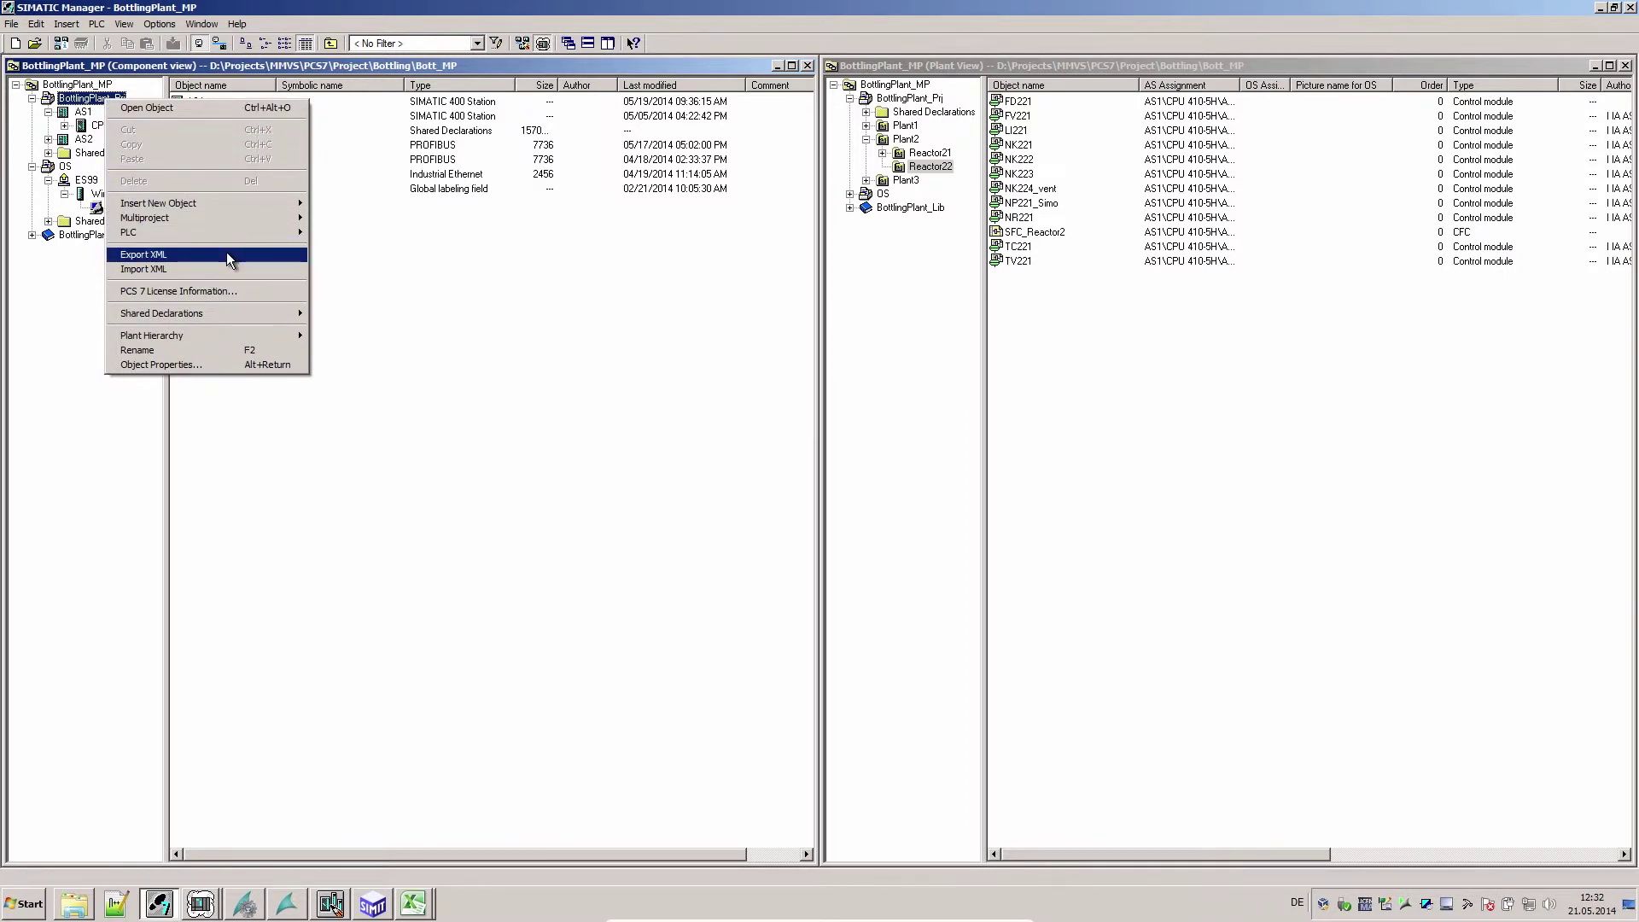
left_click(227, 254)
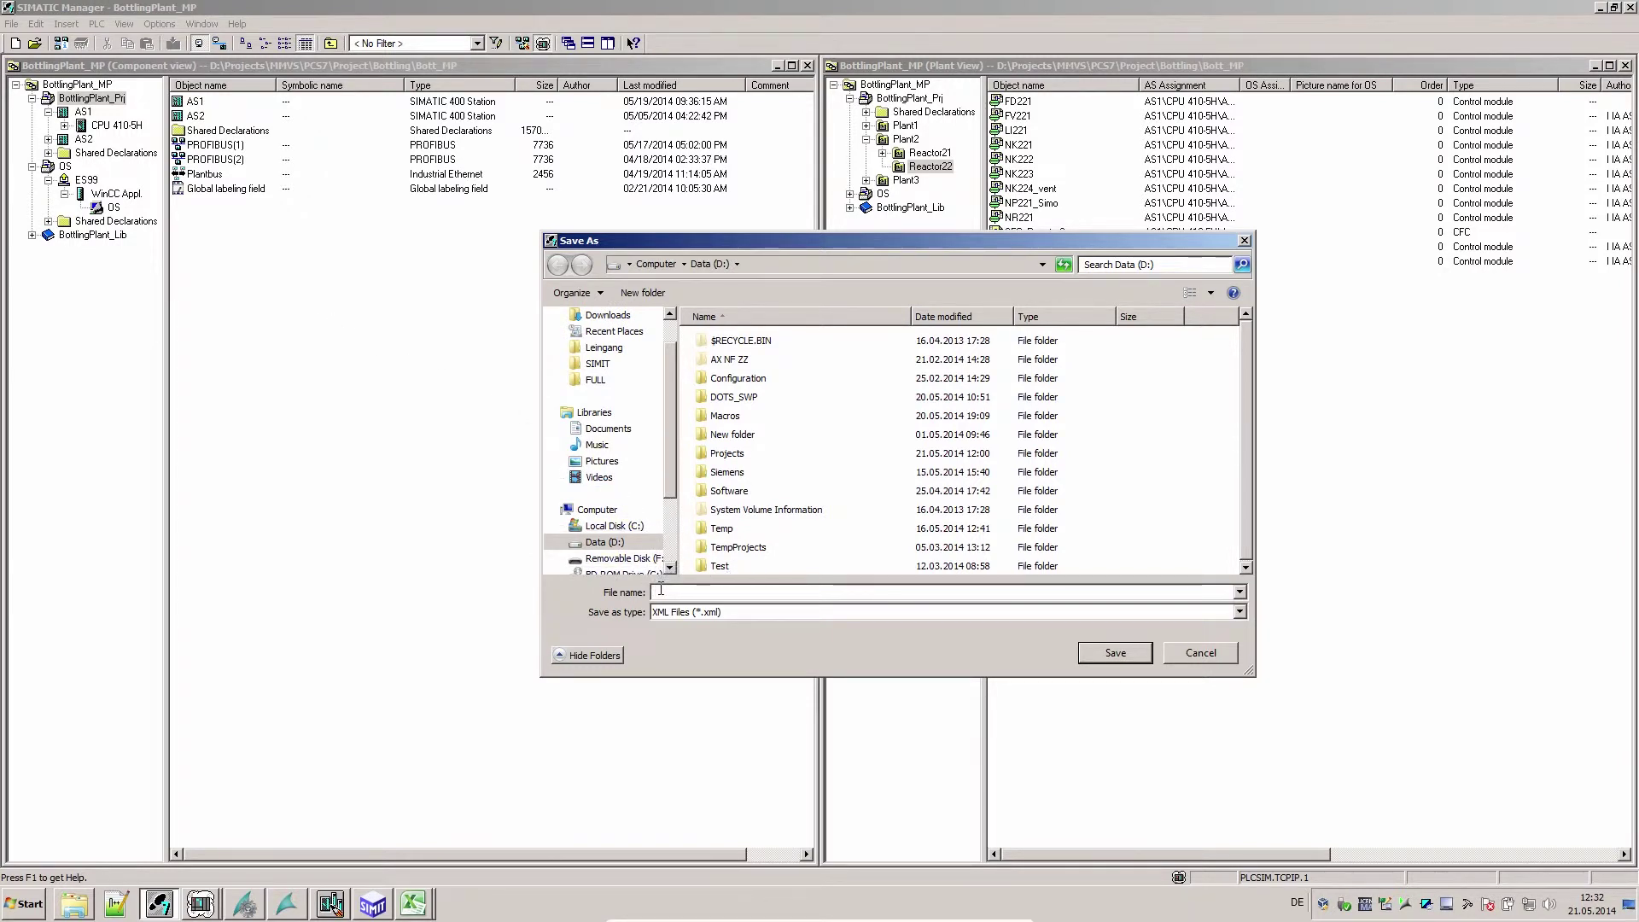
type("Bottlin")
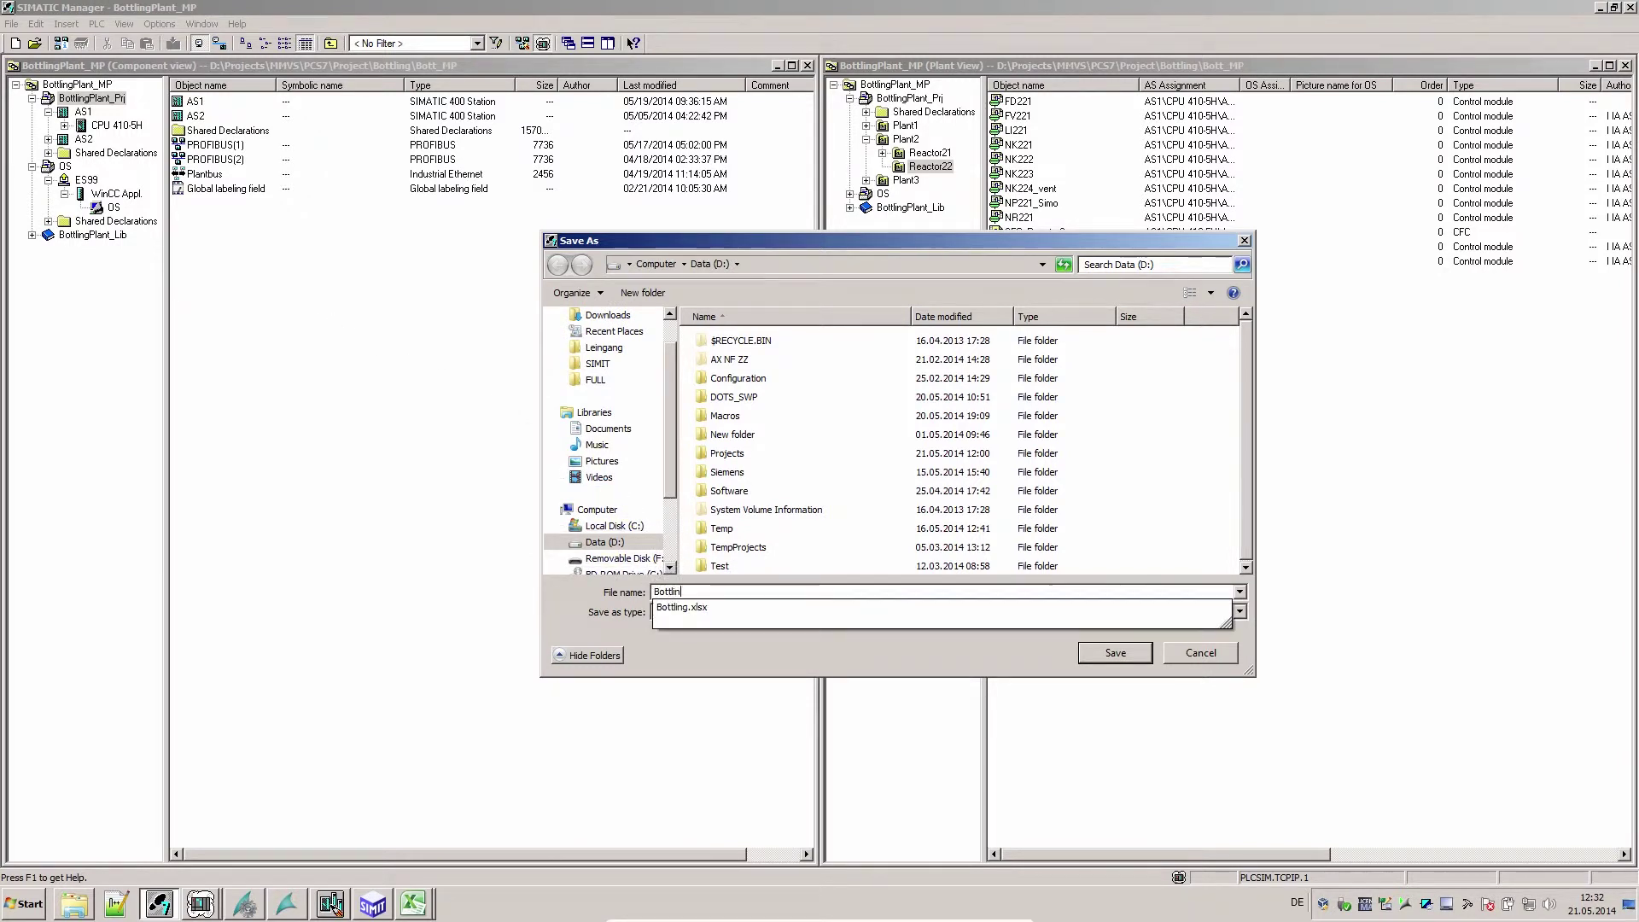
type("g")
key("Return")
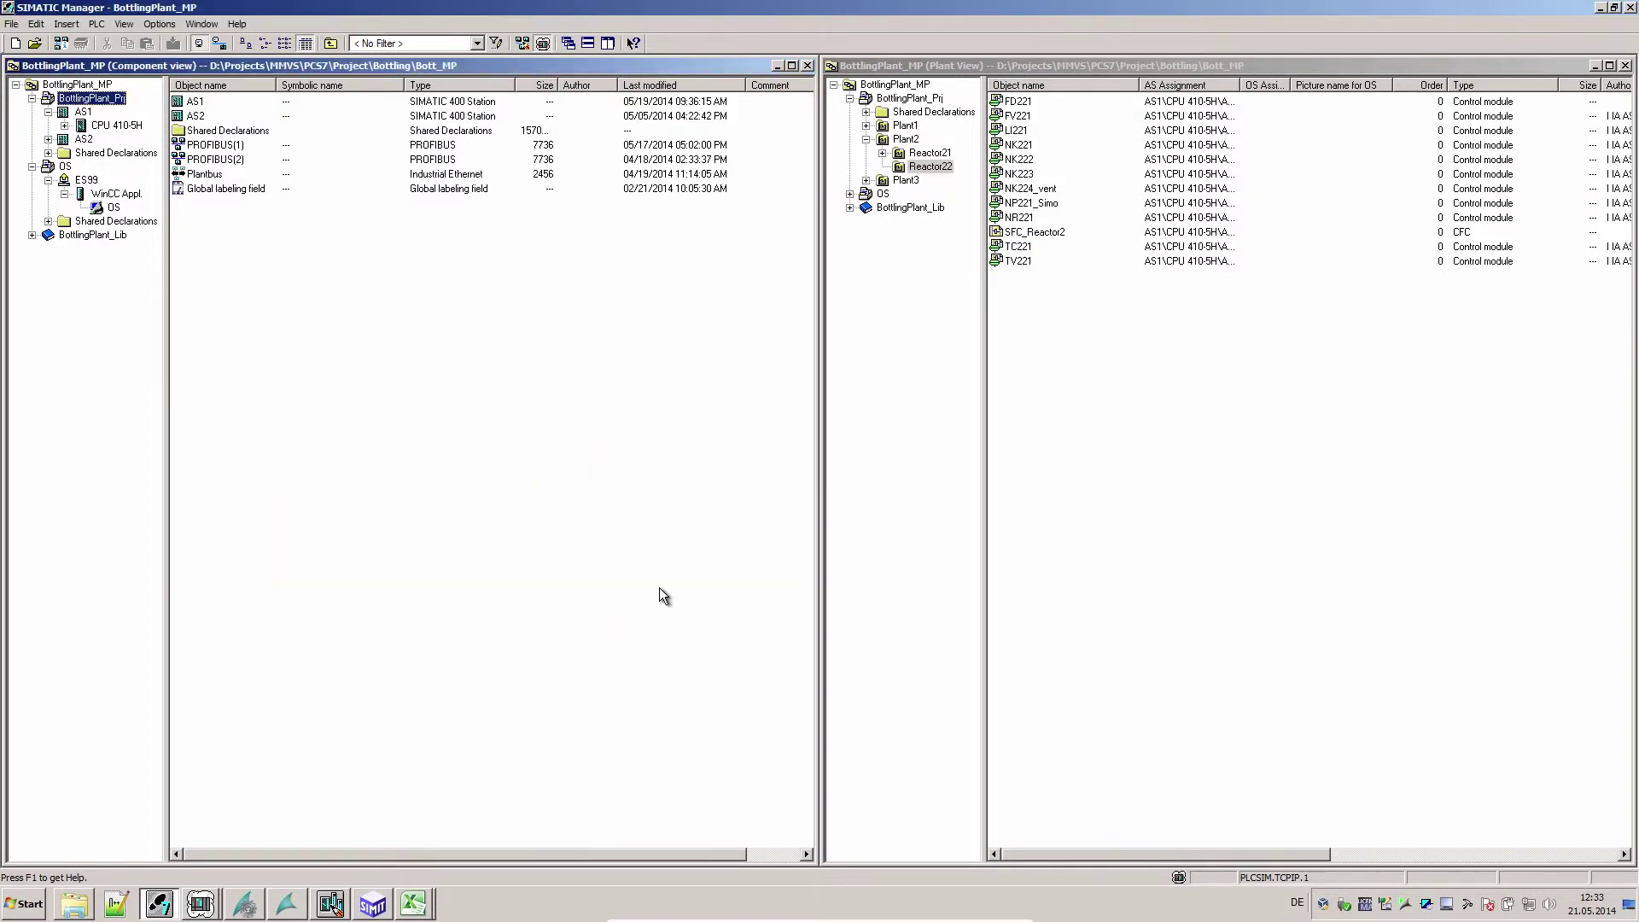
Back in SIMIT, set up a CMT import into Charts from D:\Bottling.xml
left_click(372, 903)
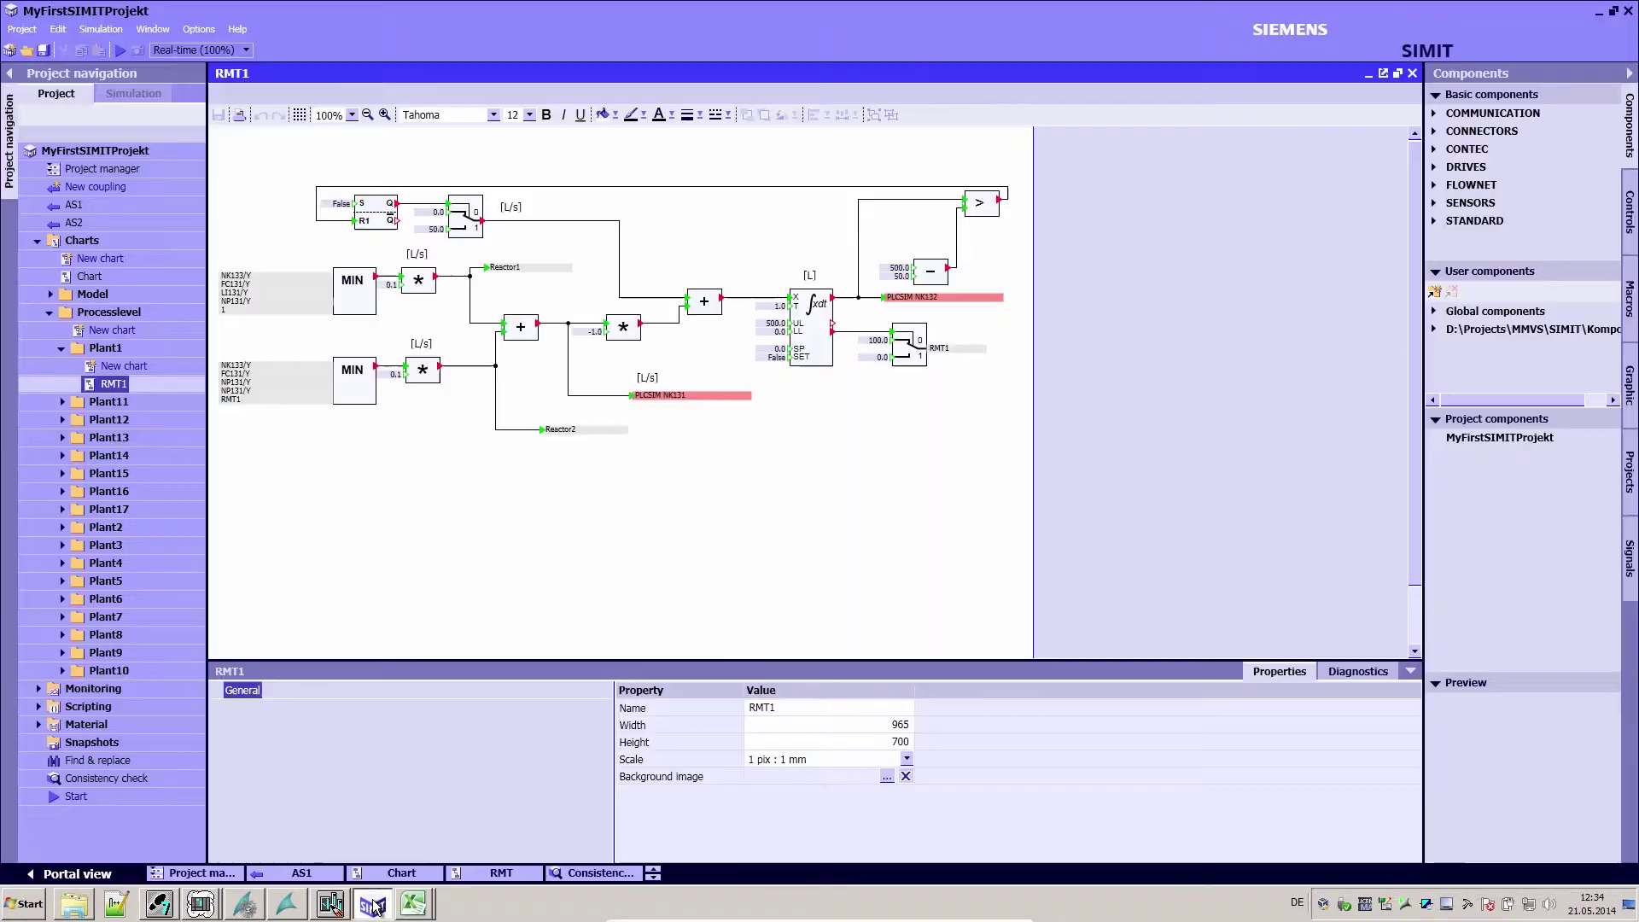
double_click(104, 170)
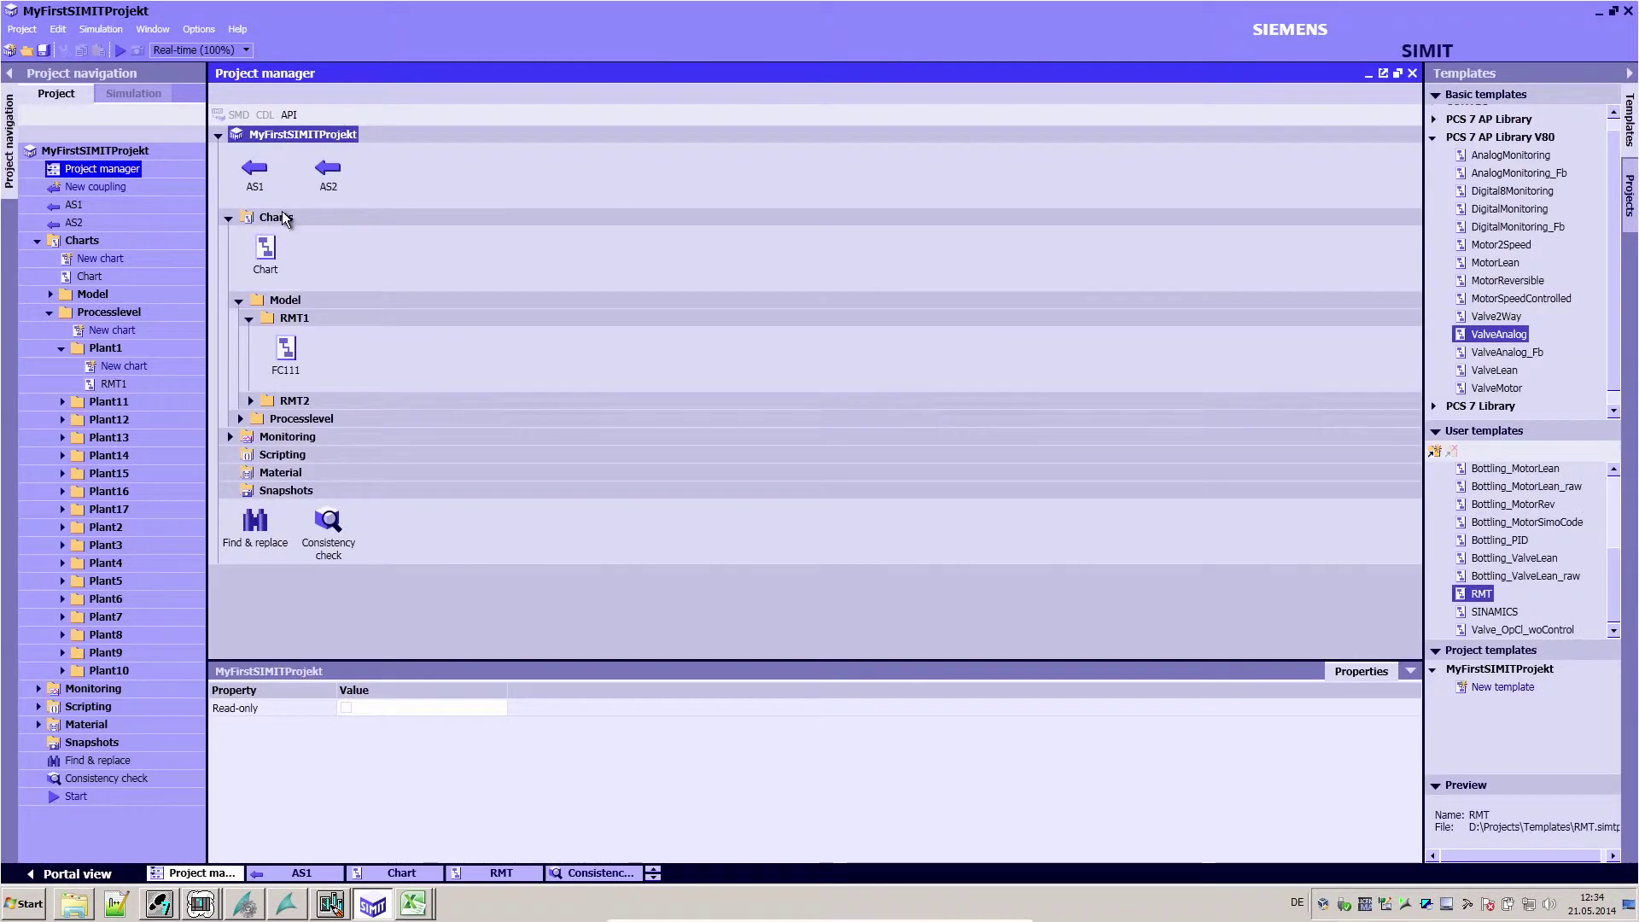
left_click(274, 219)
left_click(248, 118)
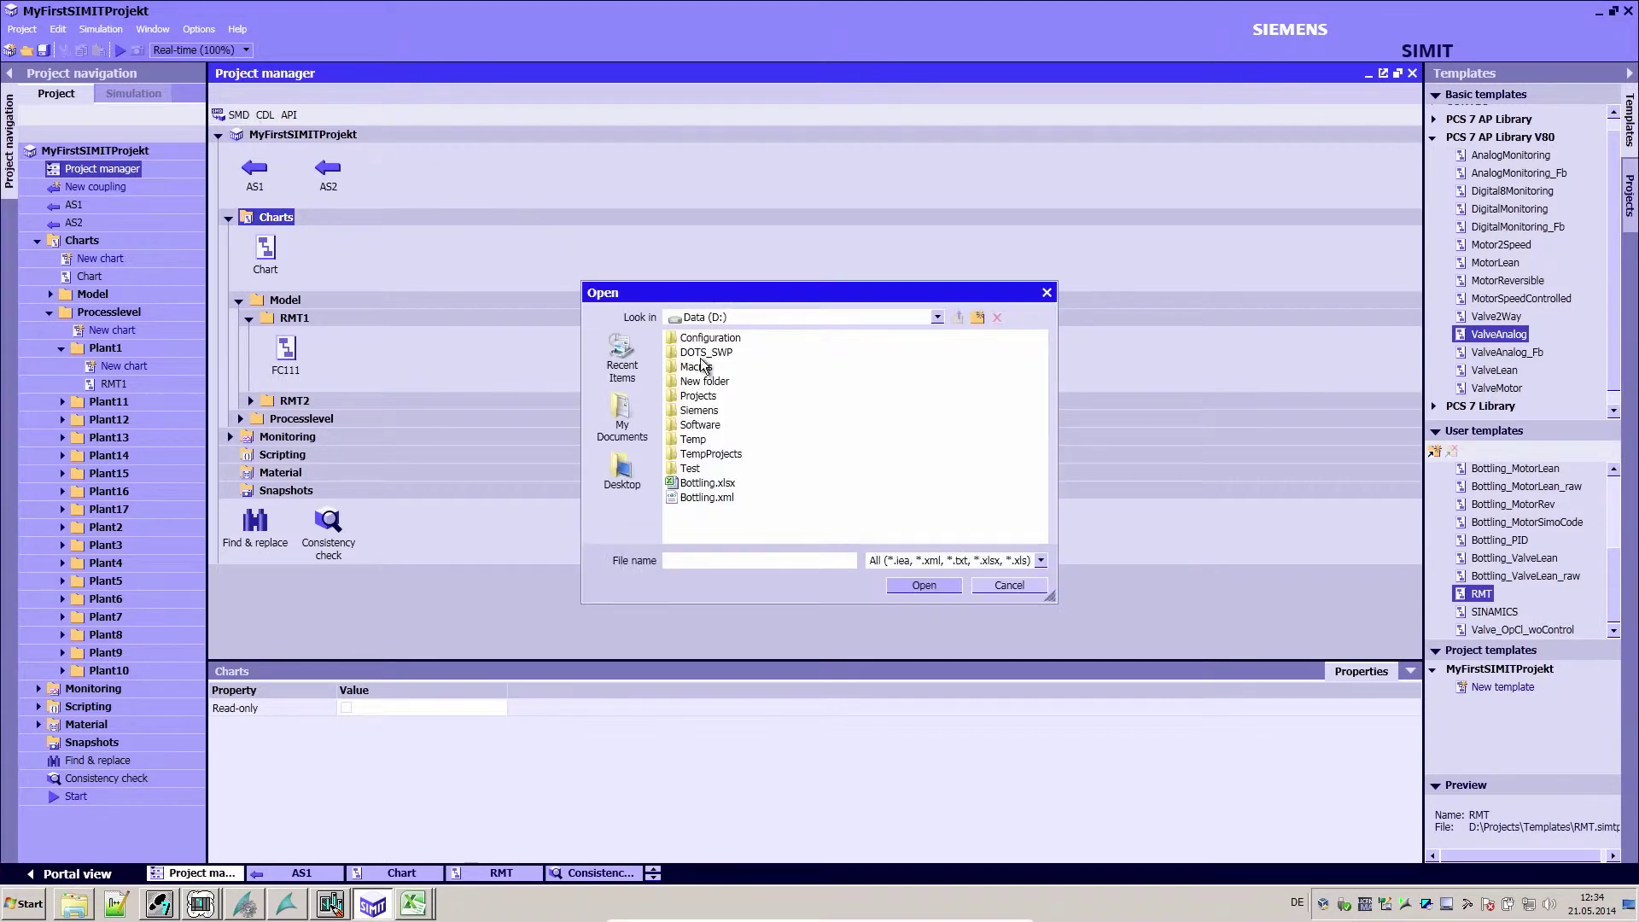
left_click(732, 496)
left_click(910, 590)
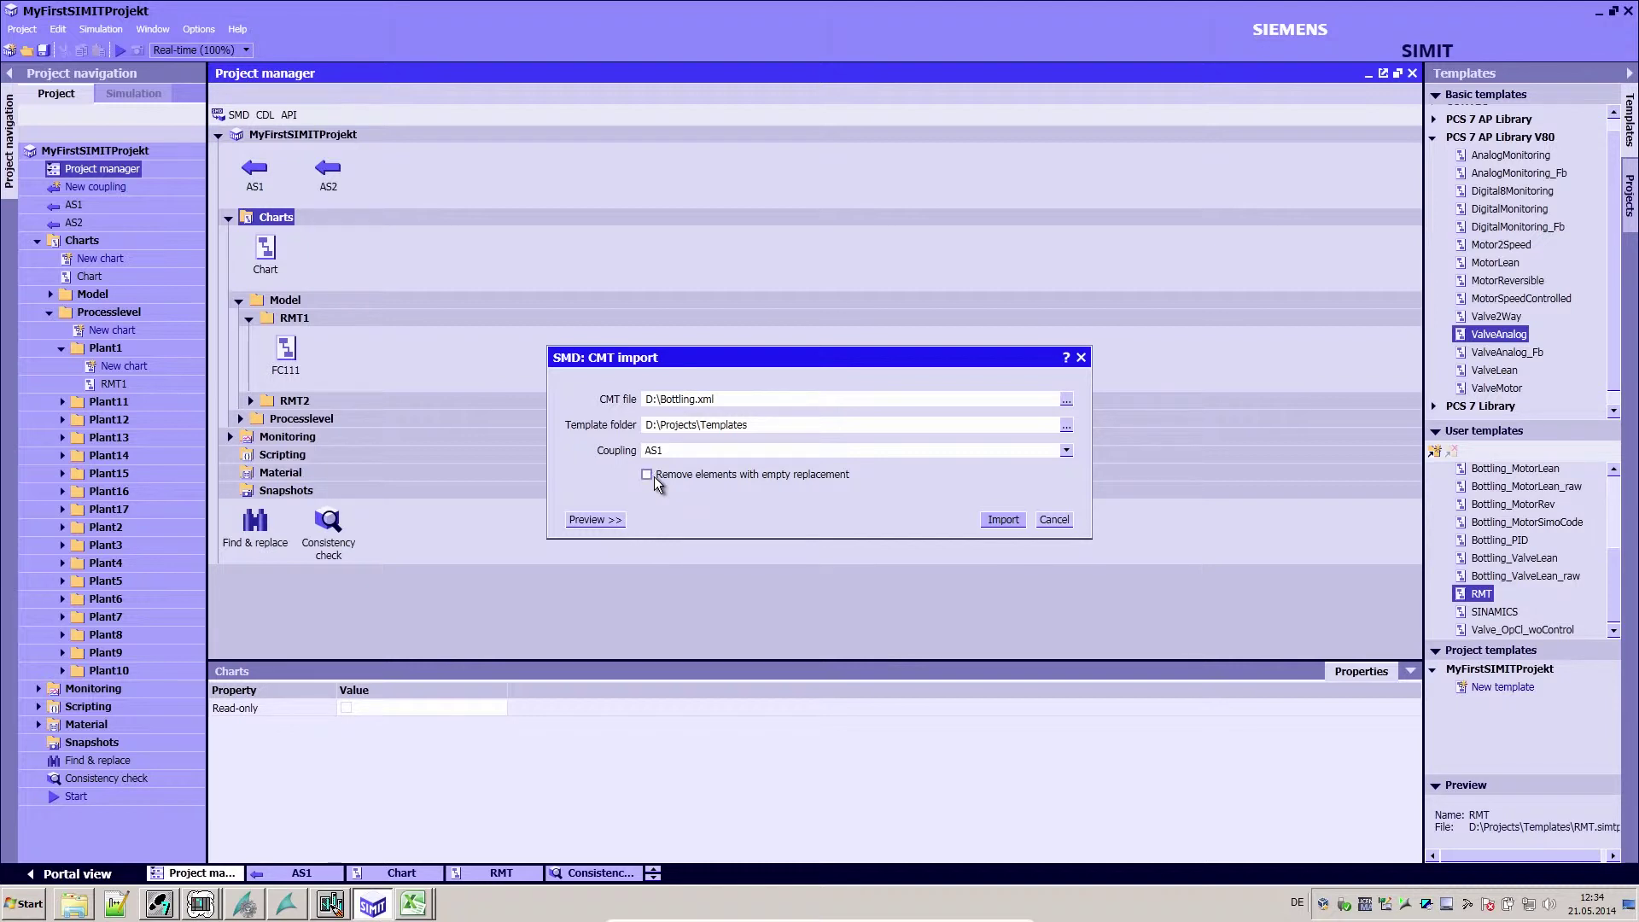
Show the import preview, move the dialog up, and expand Charts > Plant2 > Reactor21
left_click(617, 518)
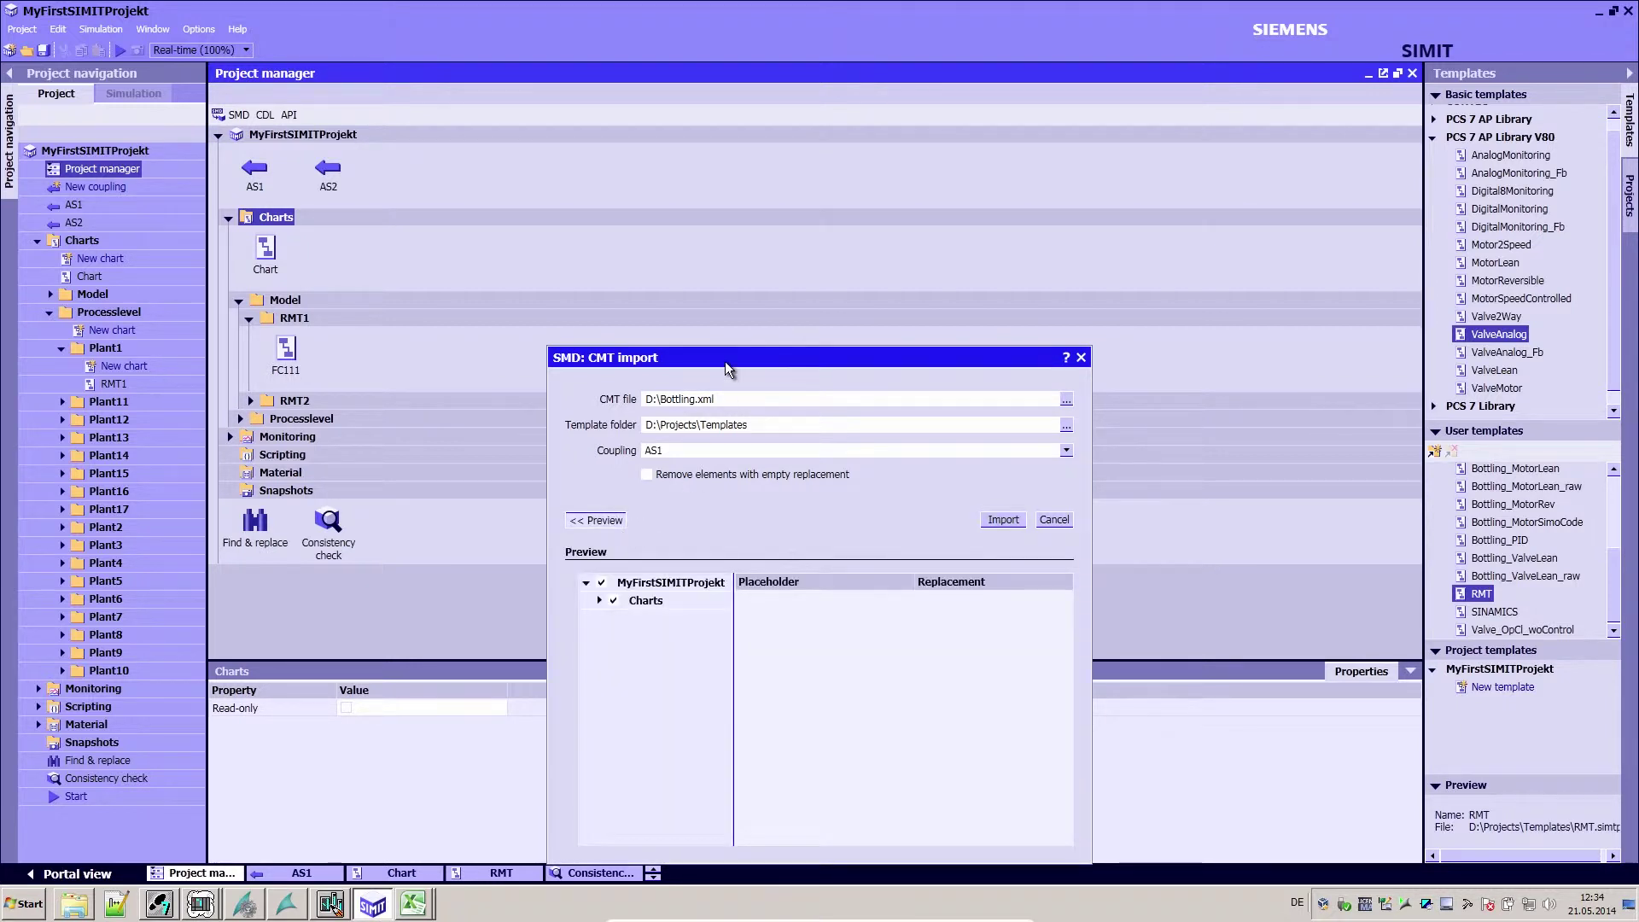
left_click_drag(726, 368, 649, 179)
left_click(527, 411)
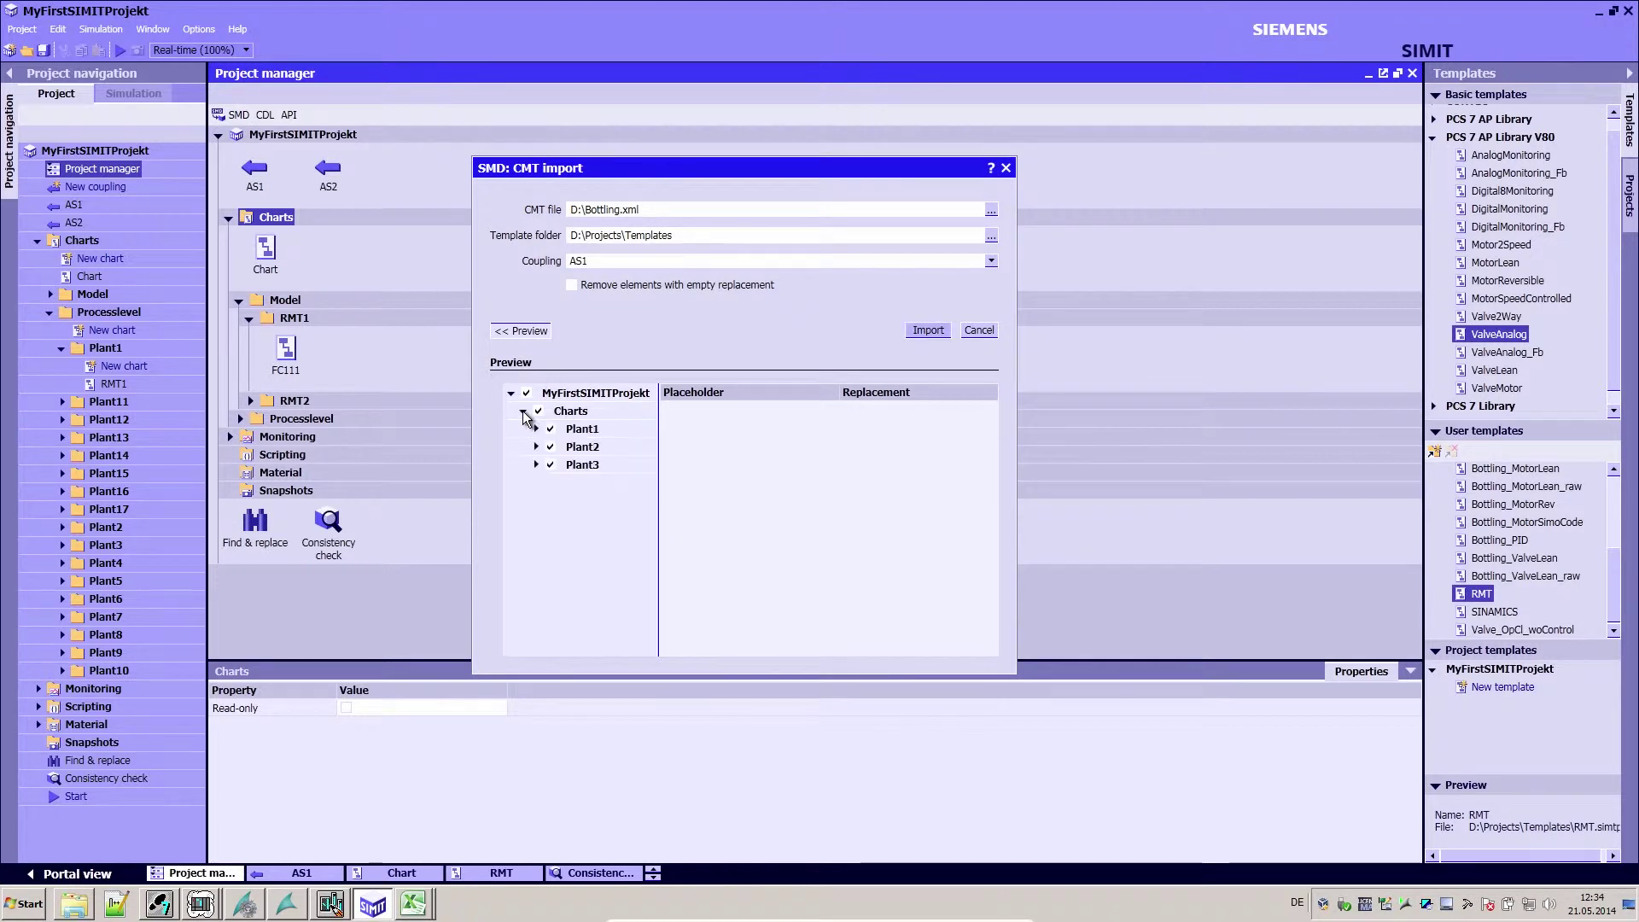
left_click(535, 447)
left_click(550, 464)
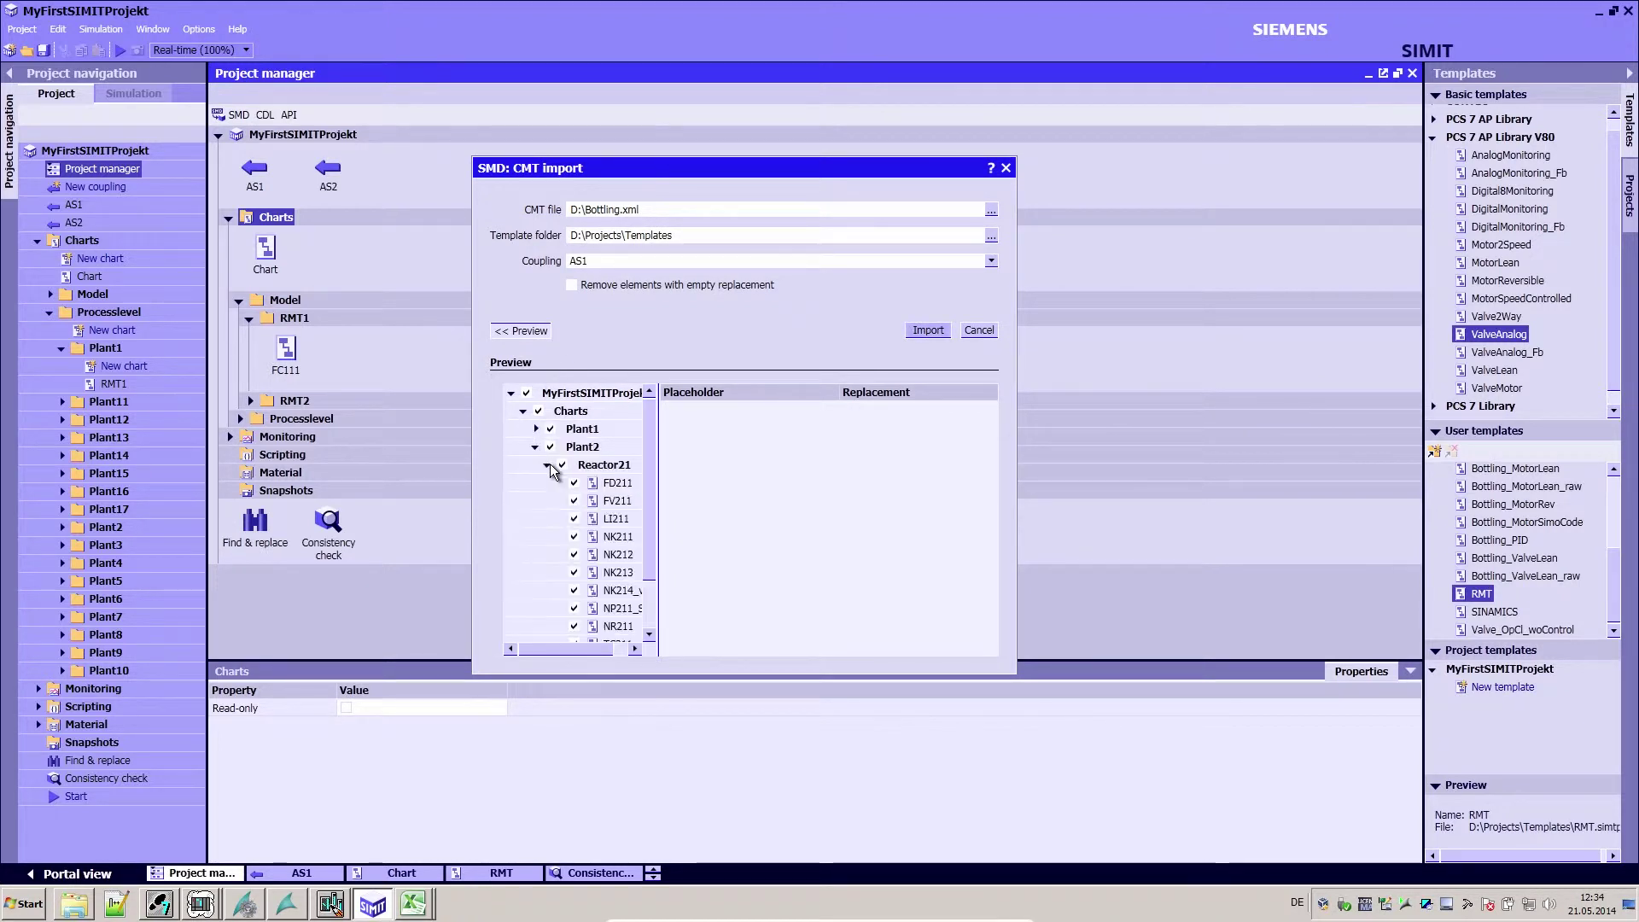
left_click_drag(653, 478, 644, 539)
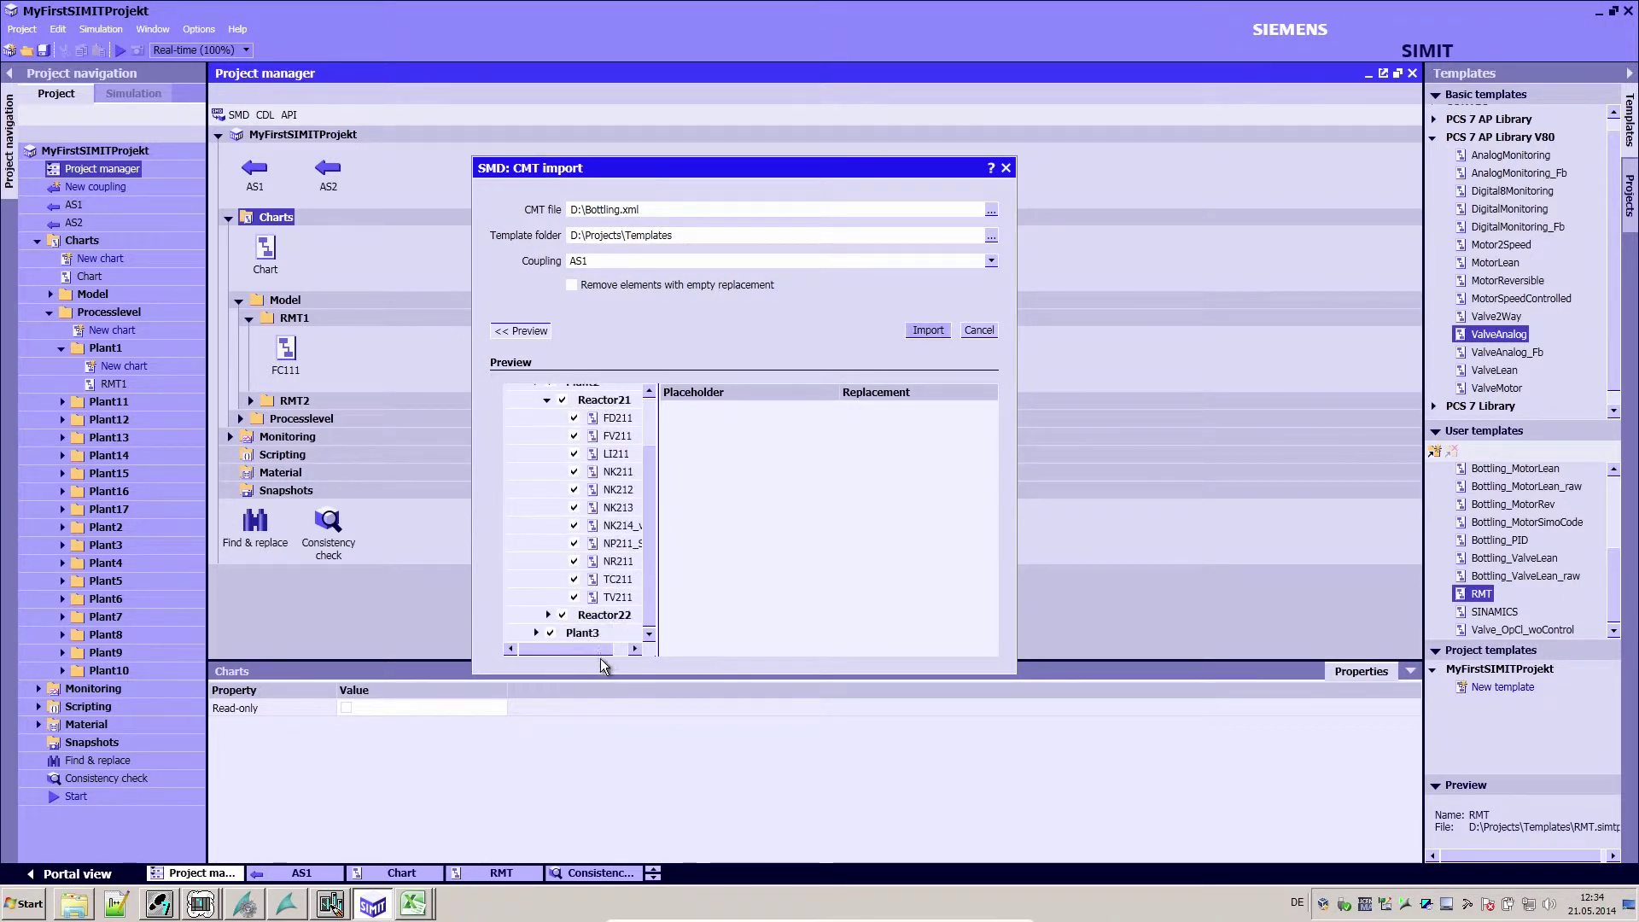
left_click(631, 652)
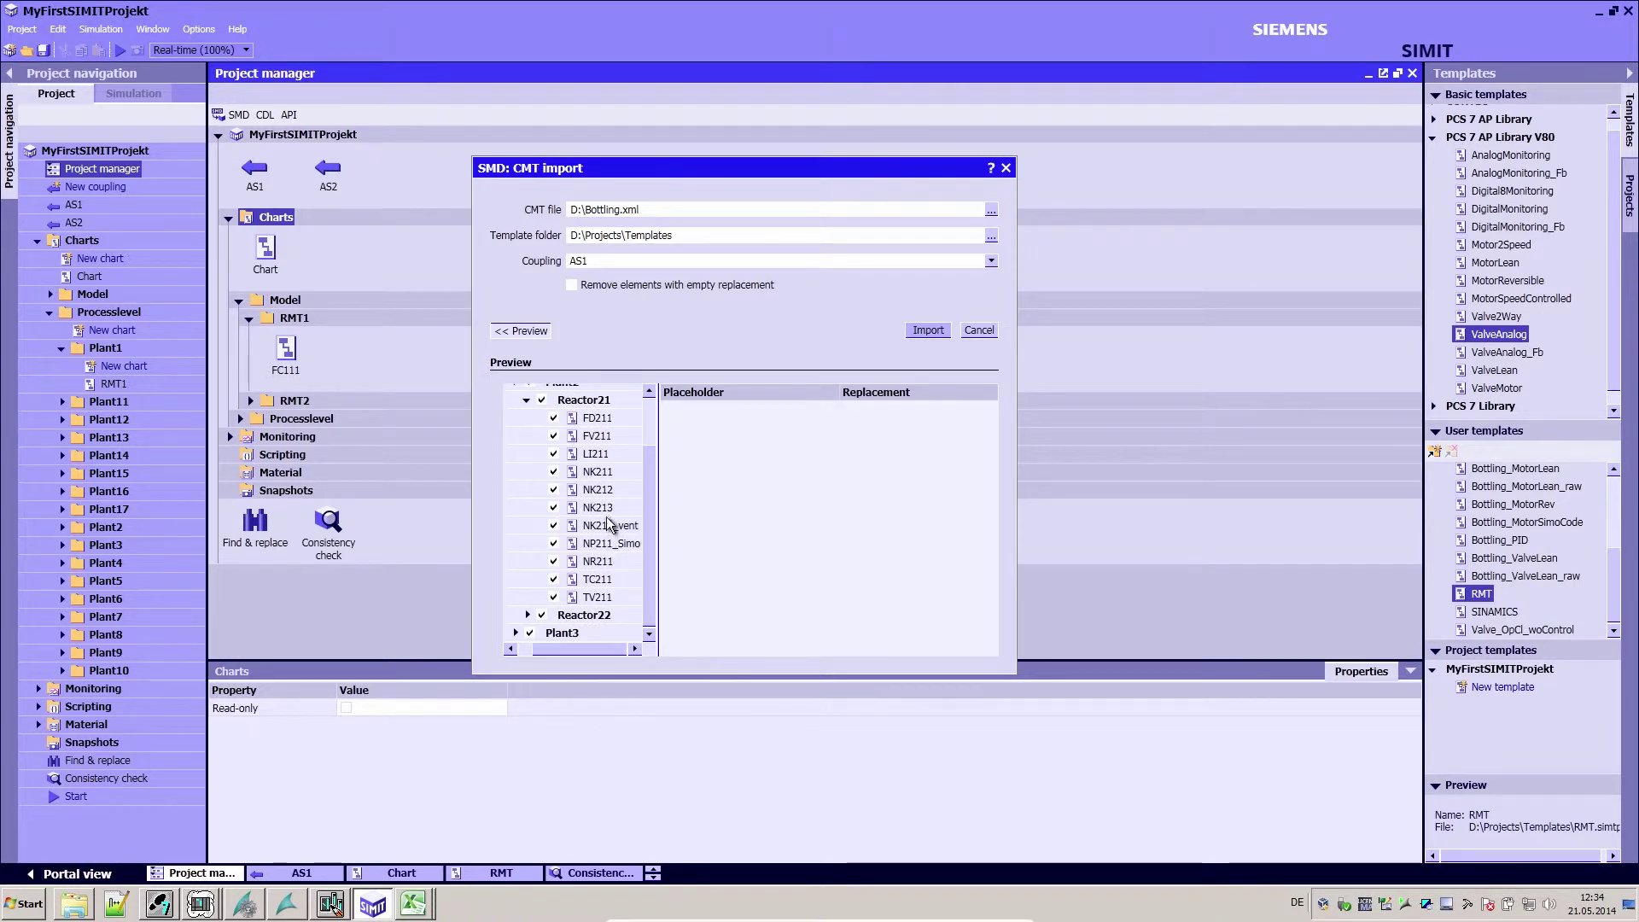
Exclude FD211 and FV211, review LI211 and NP211_Simo placeholder values, then import
left_click(597, 455)
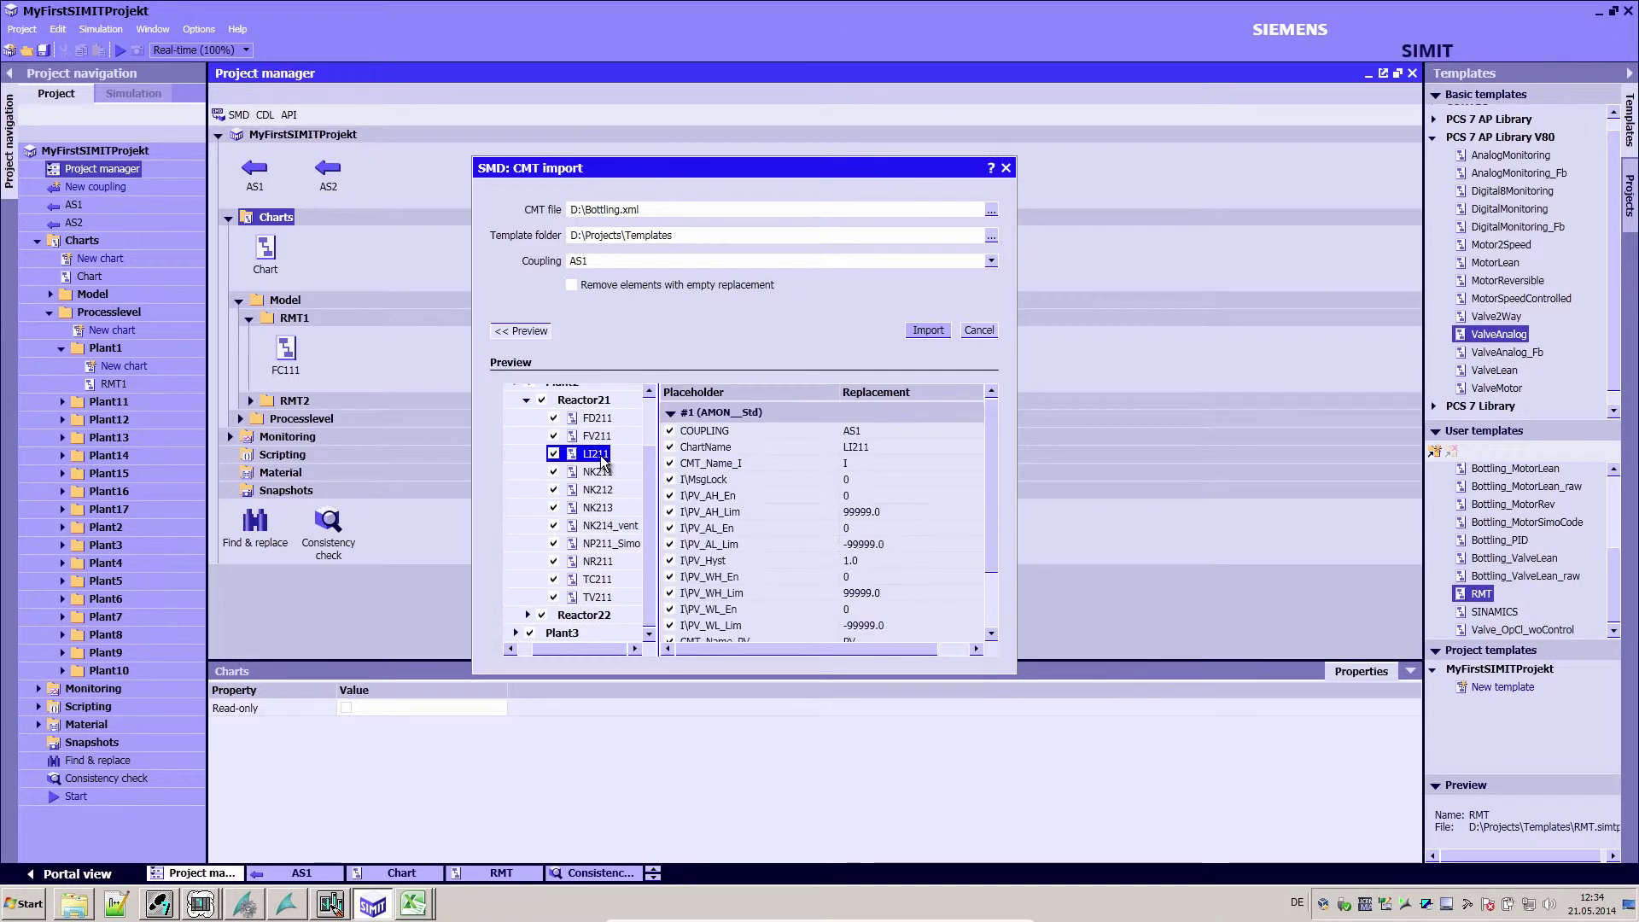
left_click(553, 436)
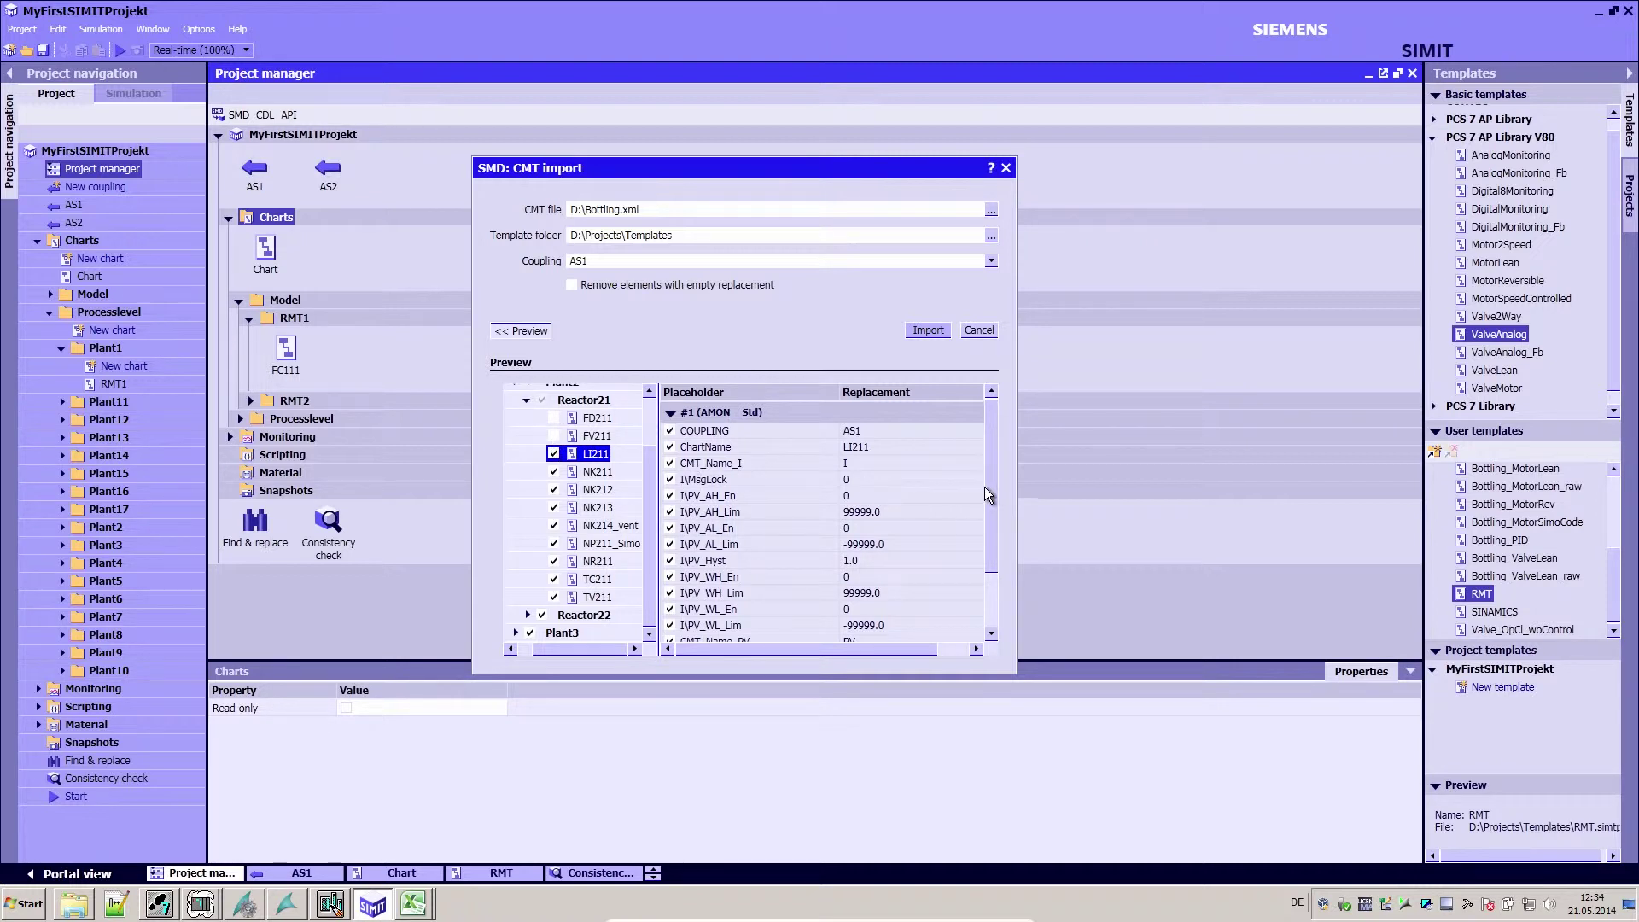
left_click_drag(987, 494, 984, 621)
left_click(912, 619)
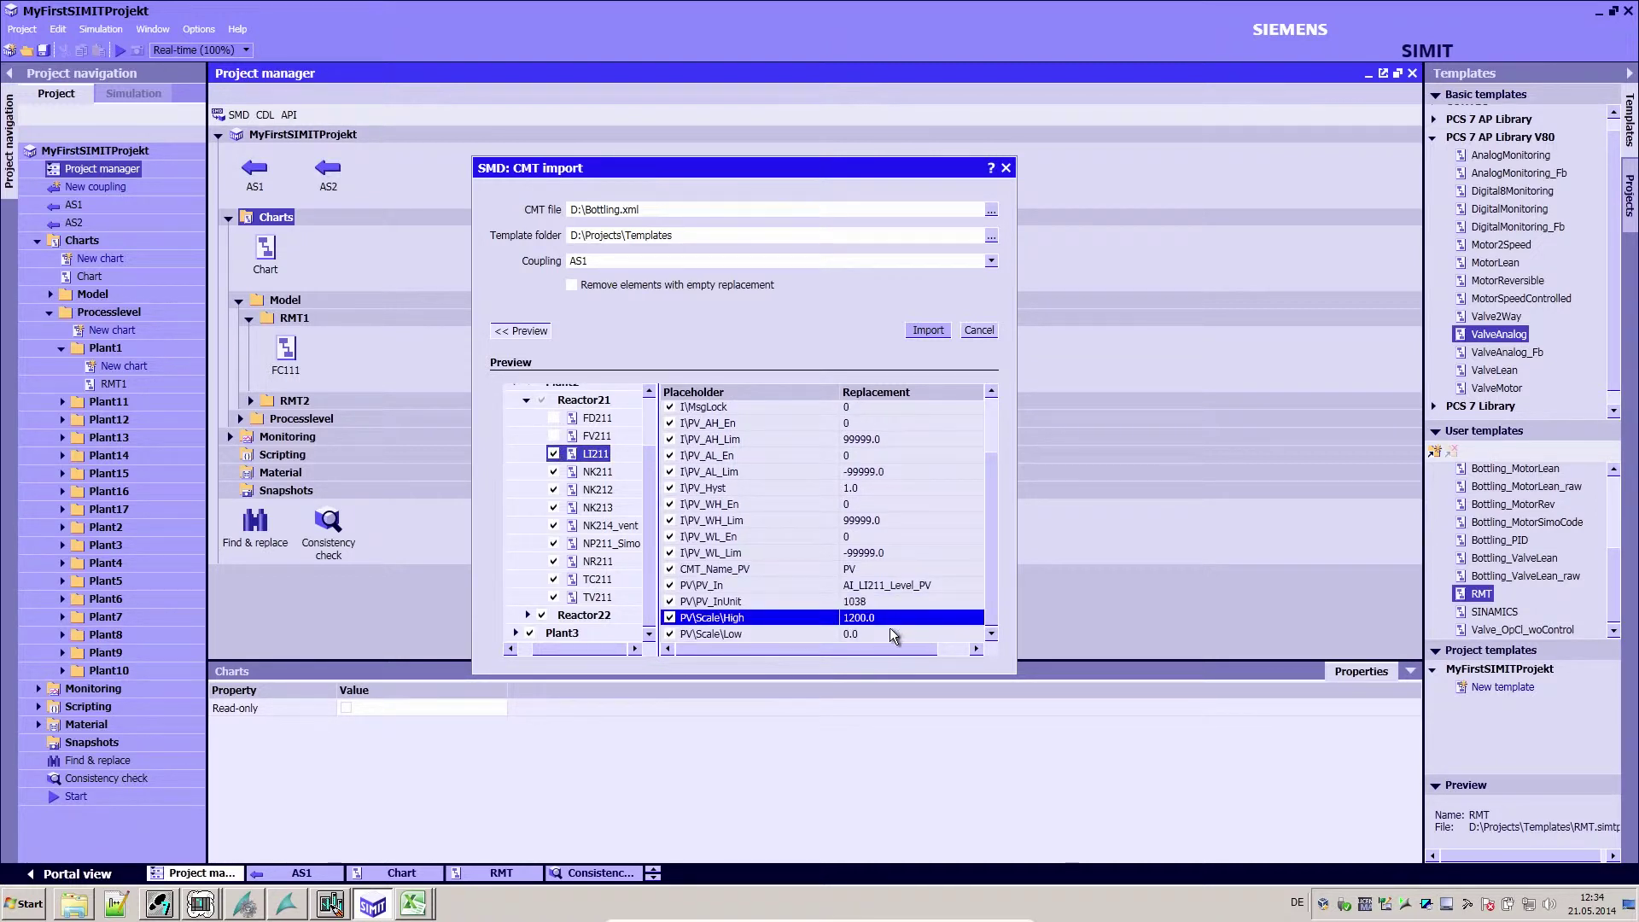
left_click(629, 548)
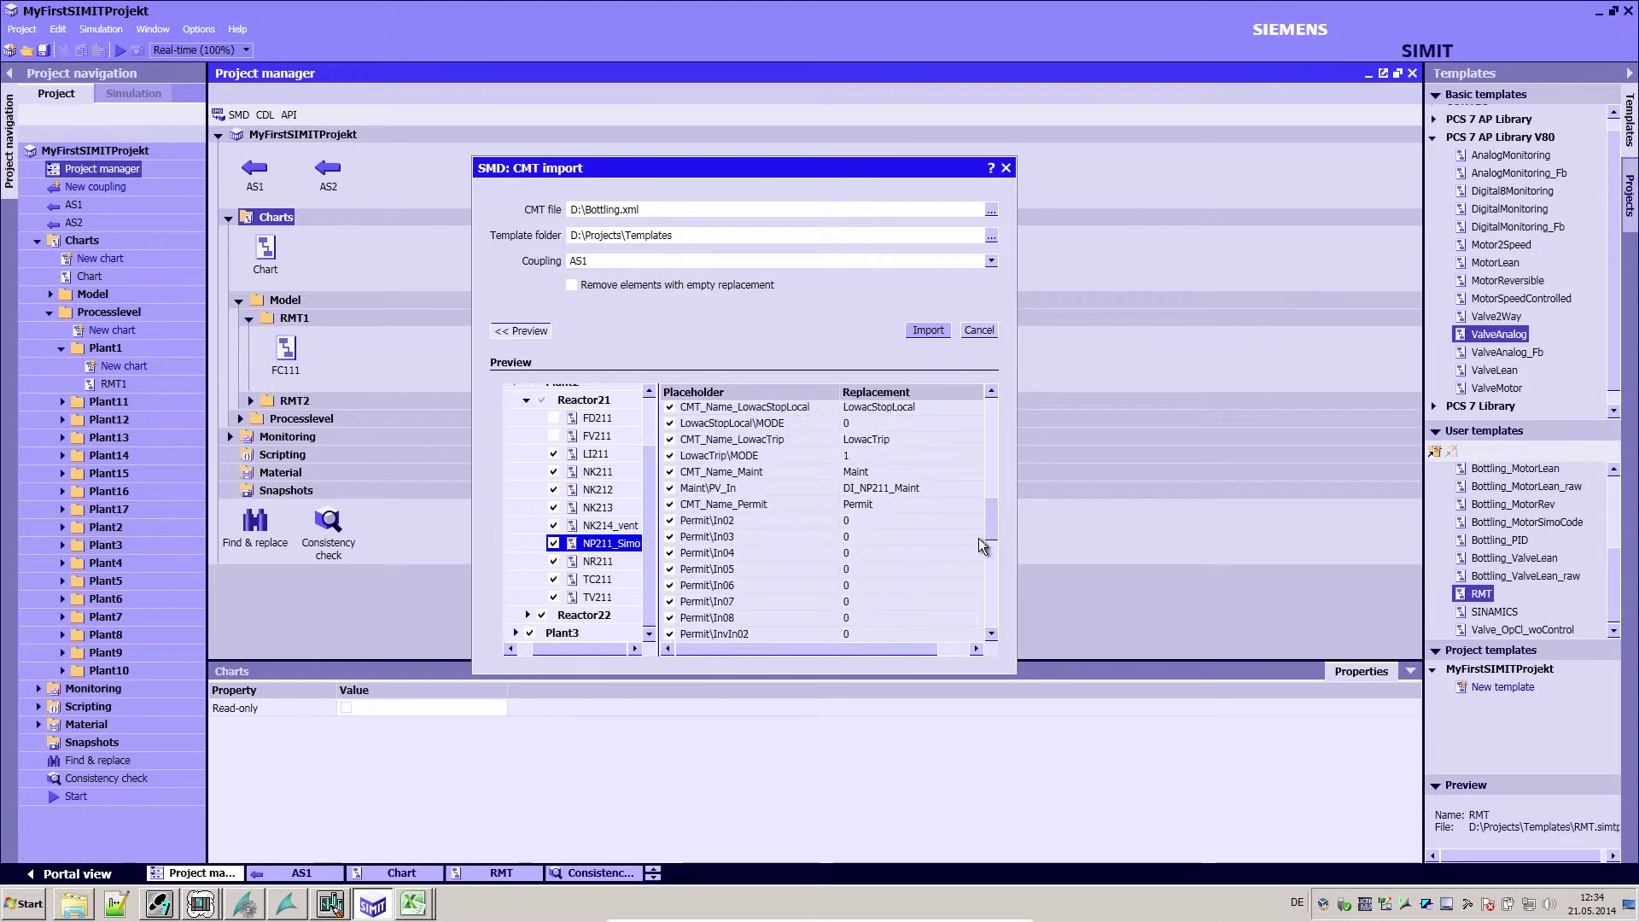
left_click_drag(979, 545, 979, 644)
left_click(888, 617)
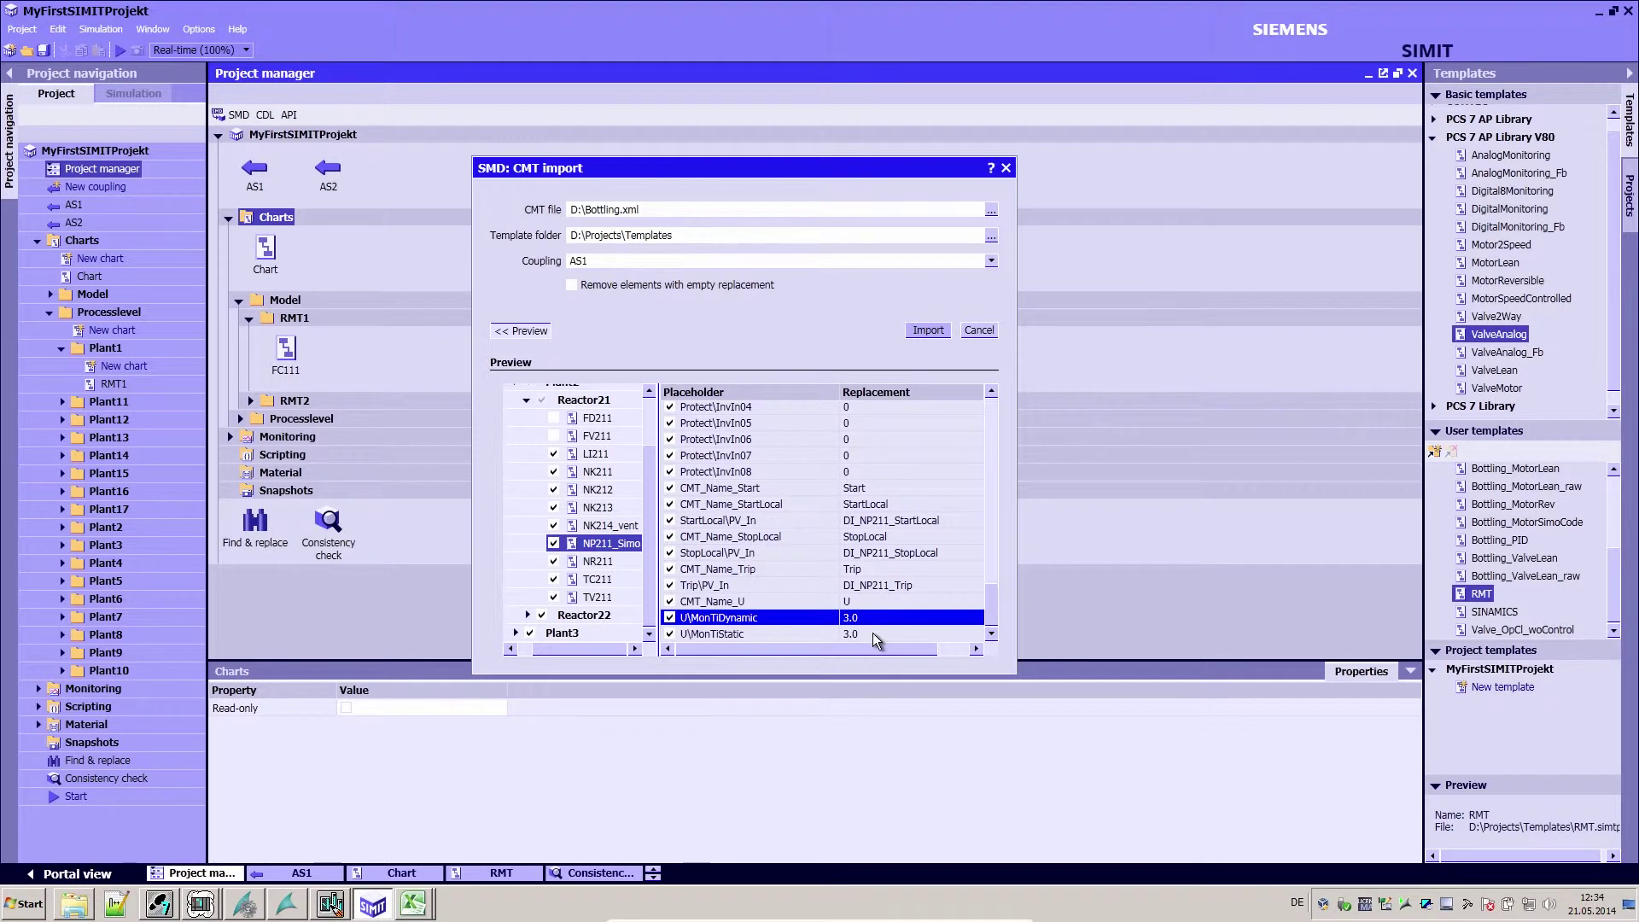
left_click(880, 634)
left_click(927, 331)
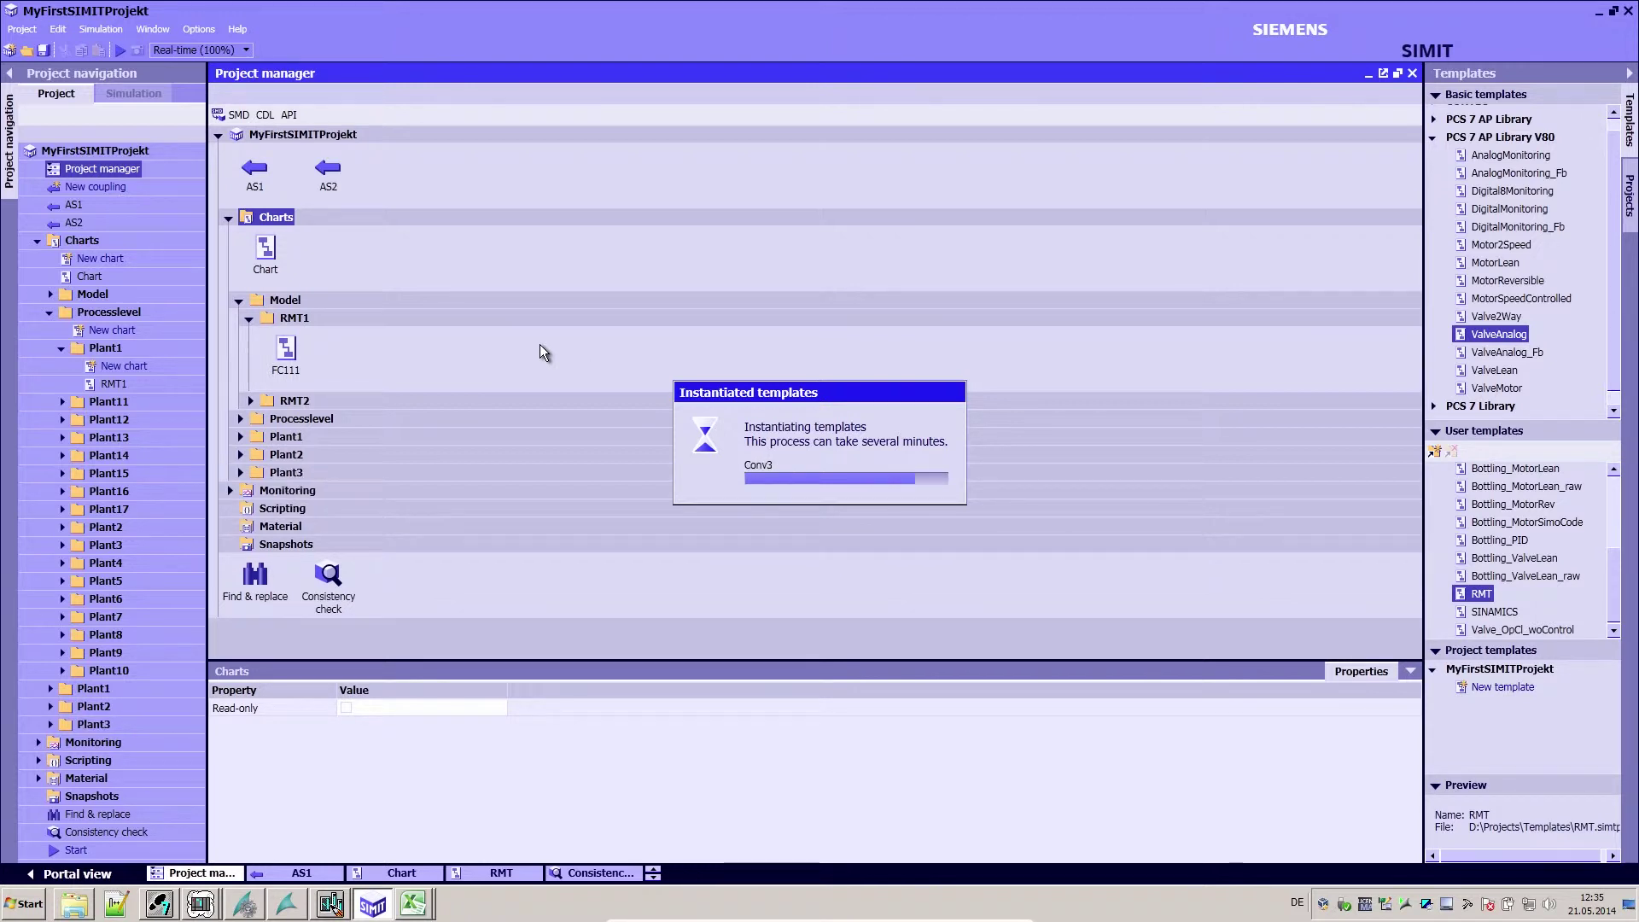
Expand Plant2 > Reactor21 and open the NP211_Simo chart
left_click(239, 455)
left_click(250, 473)
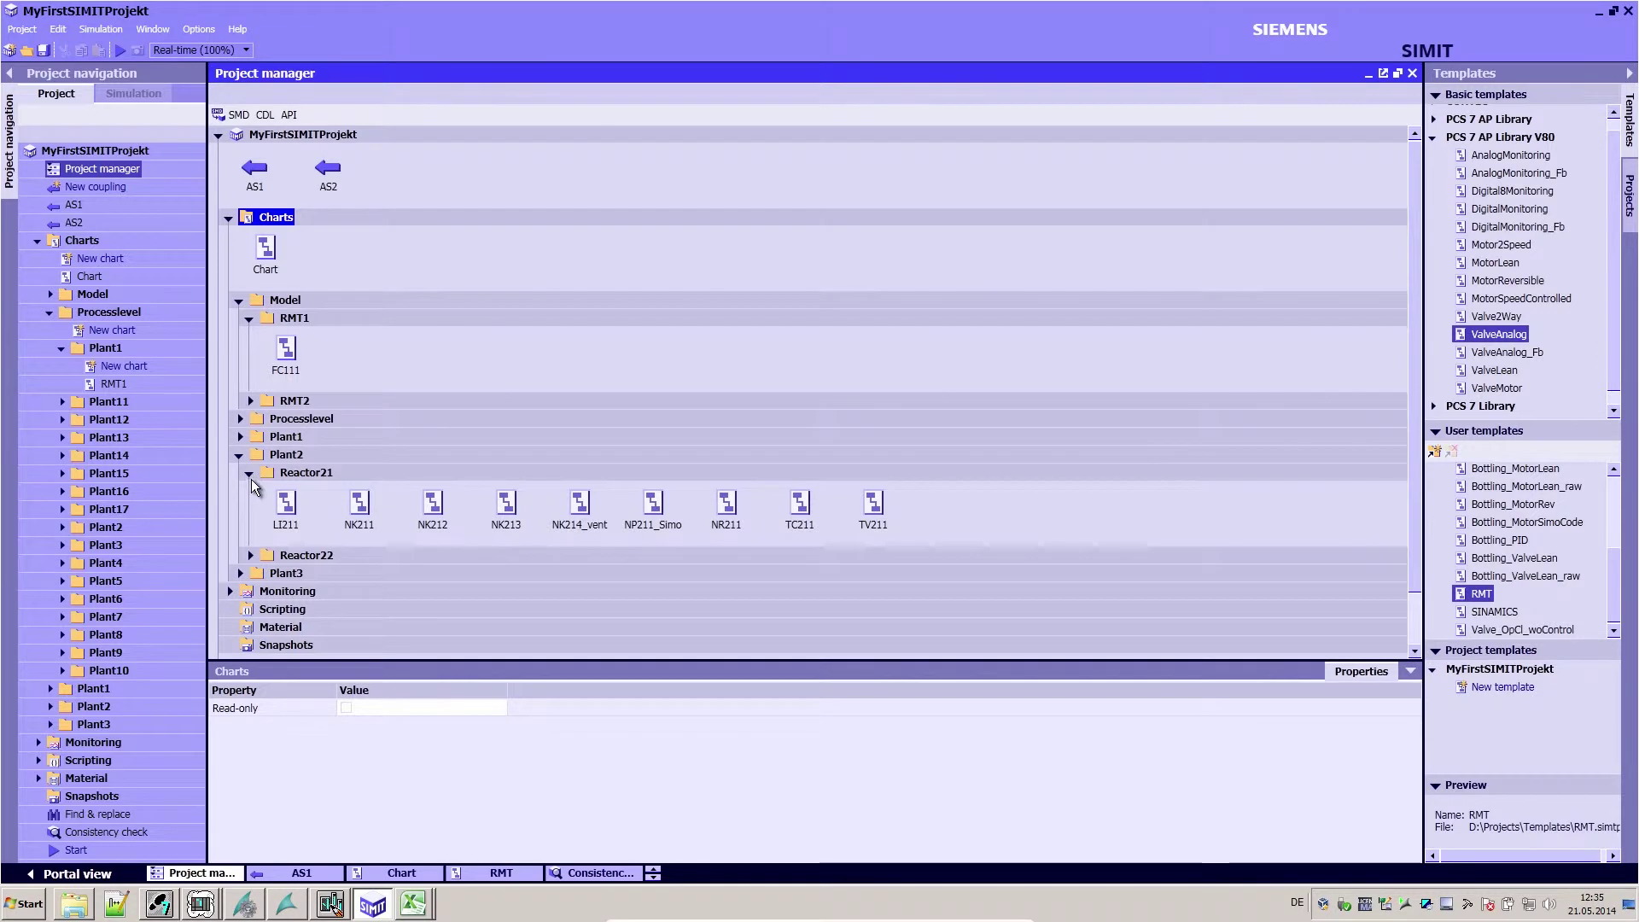
left_click(653, 527)
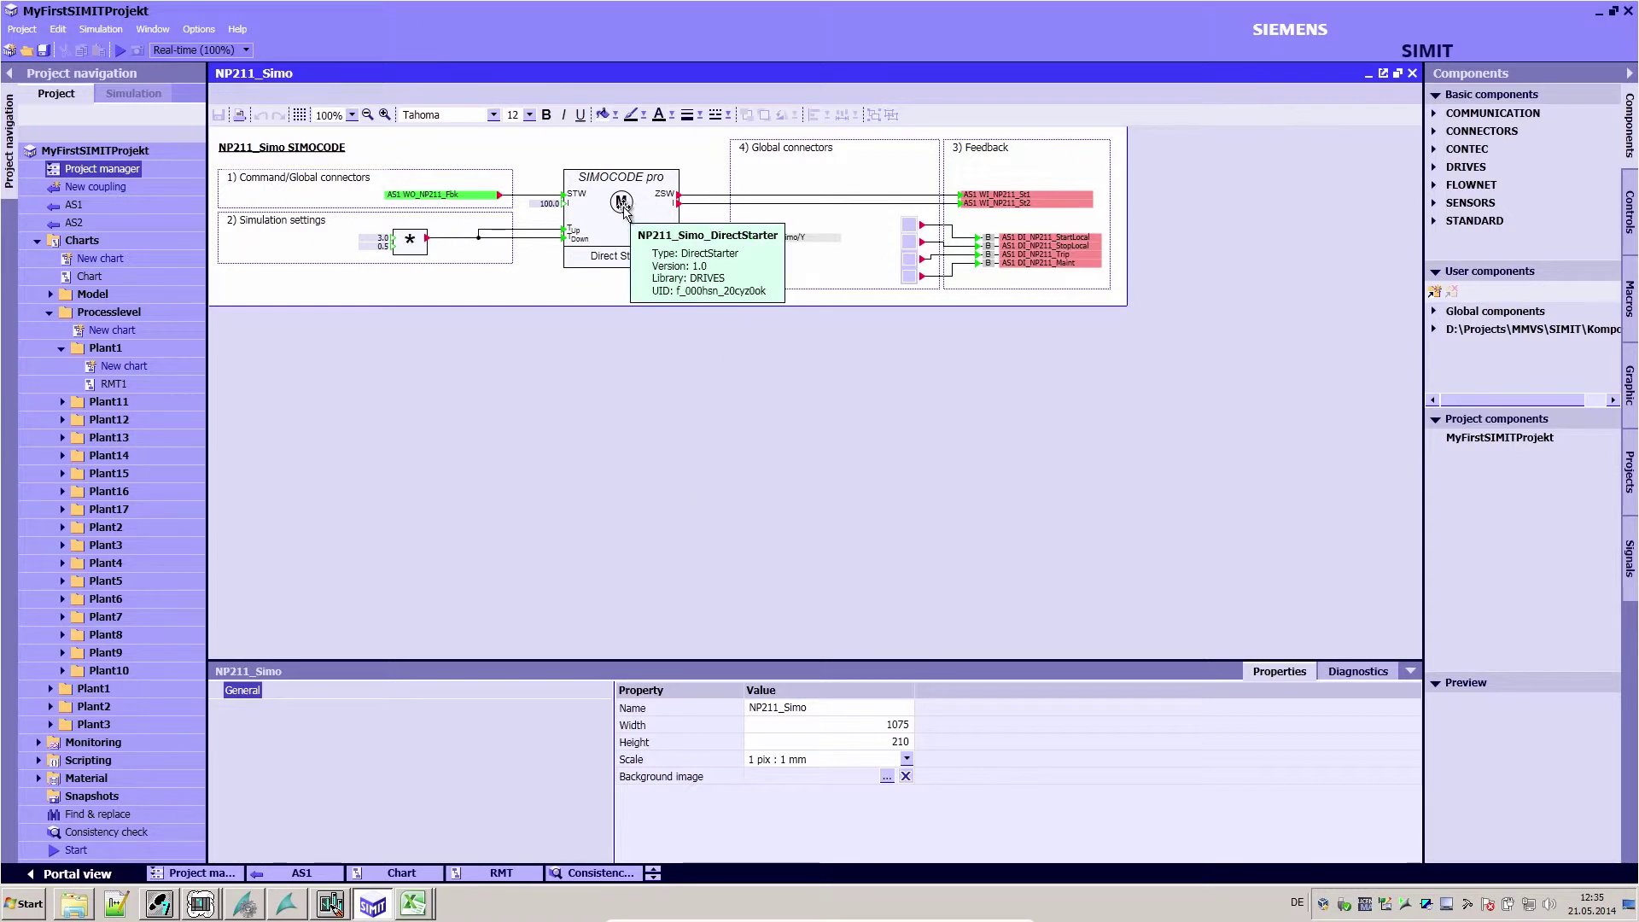
left_click(623, 207)
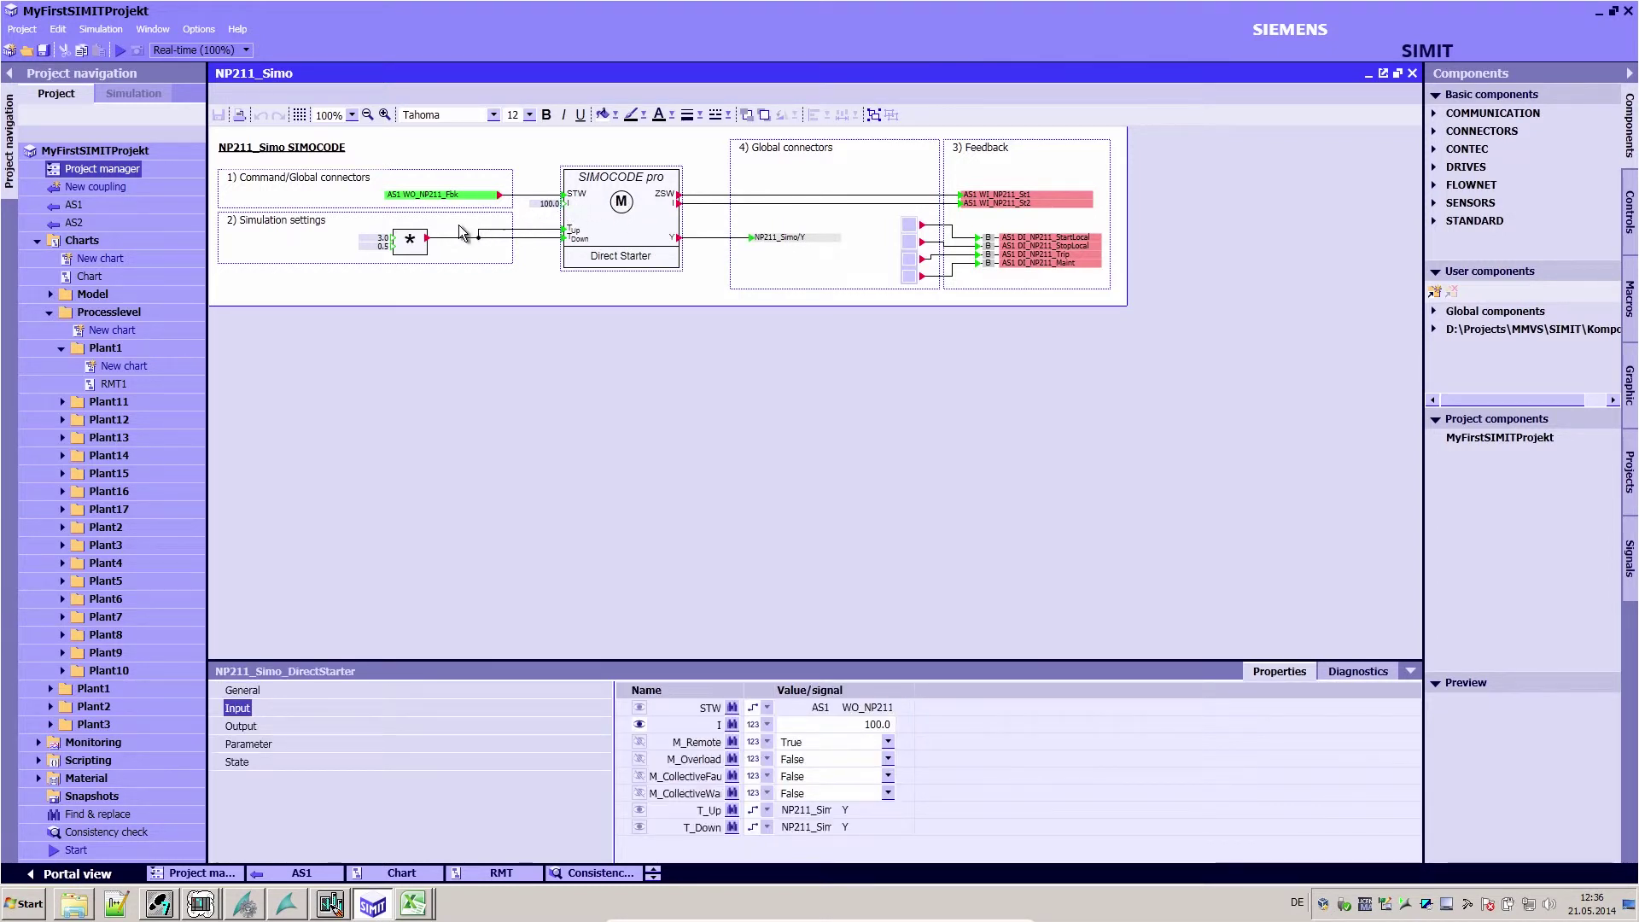
left_click(409, 241)
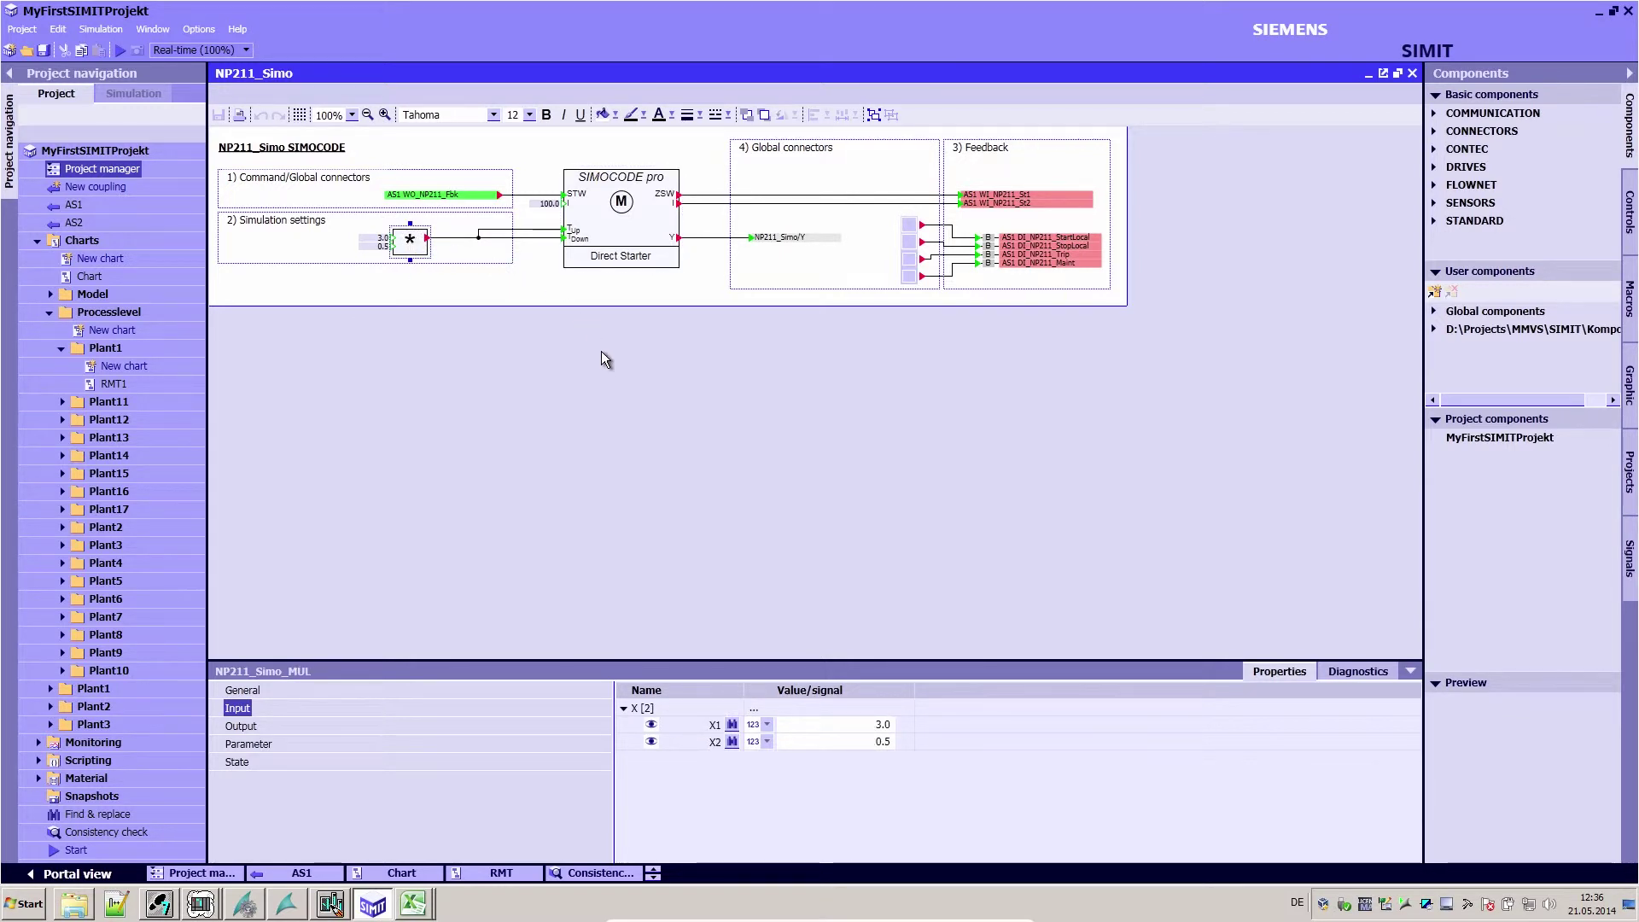
double_click(849, 730)
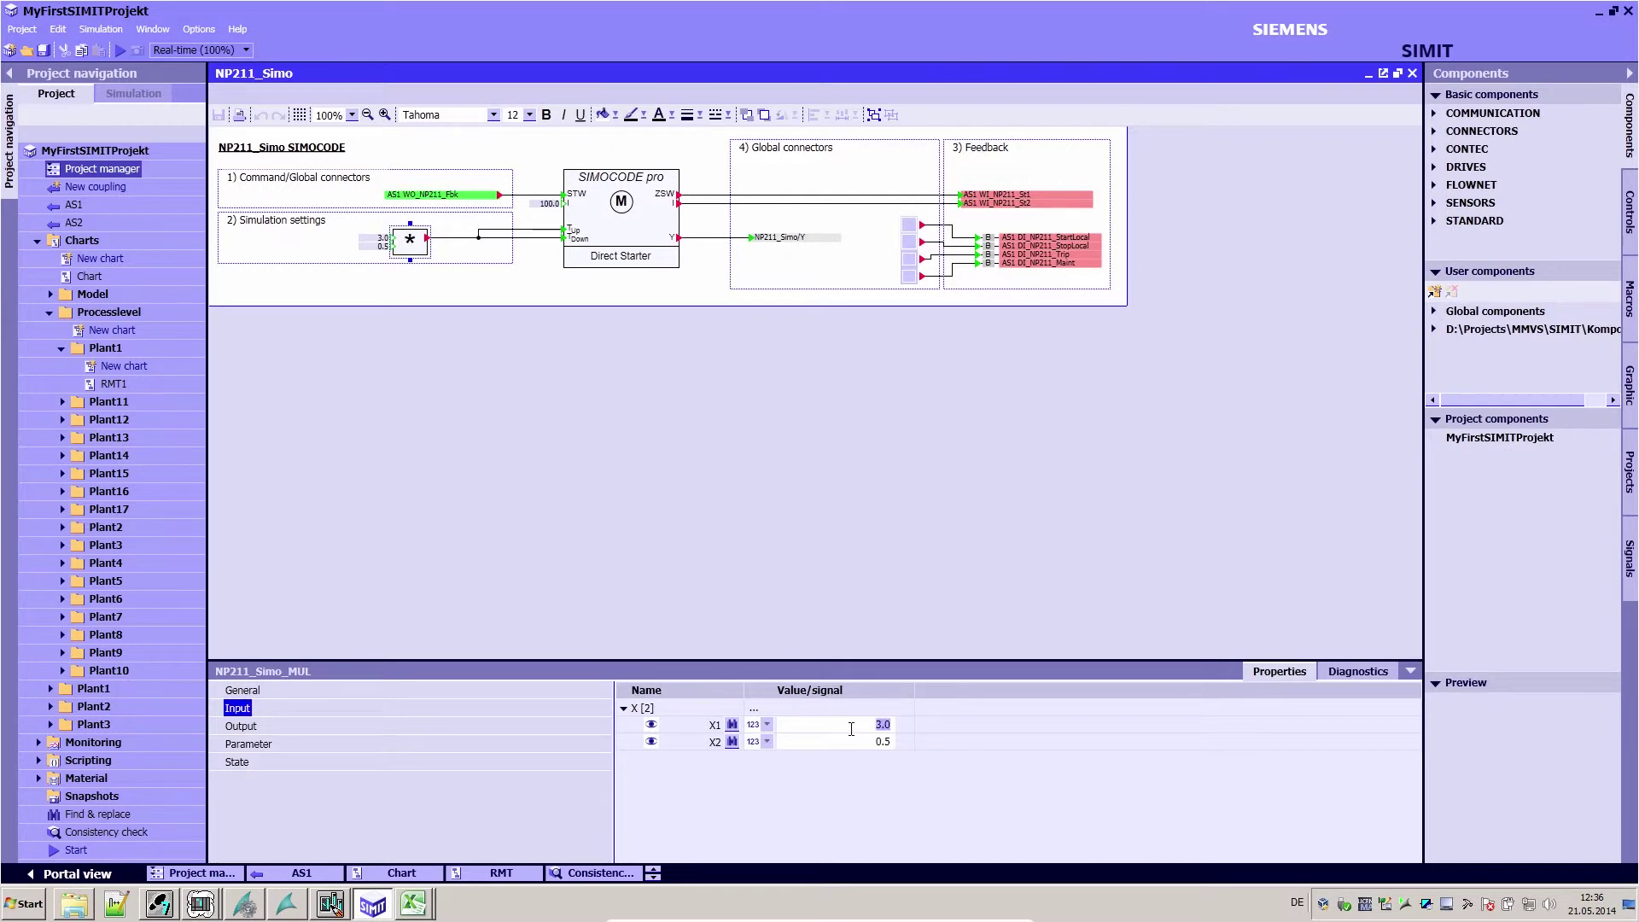
left_click(791, 240)
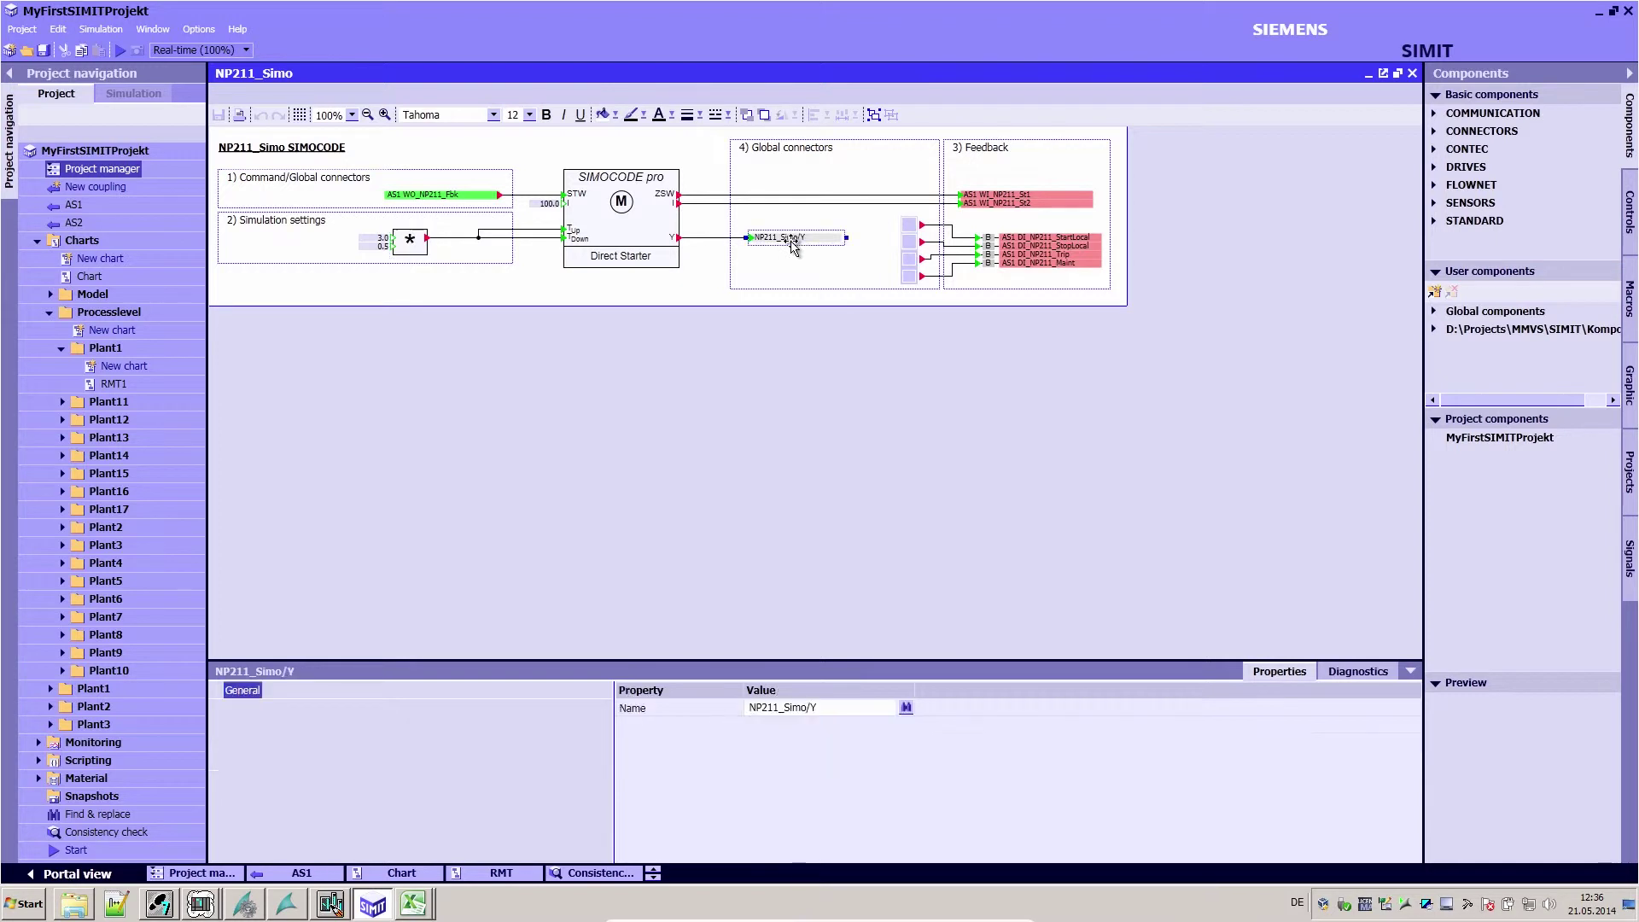
double_click(821, 706)
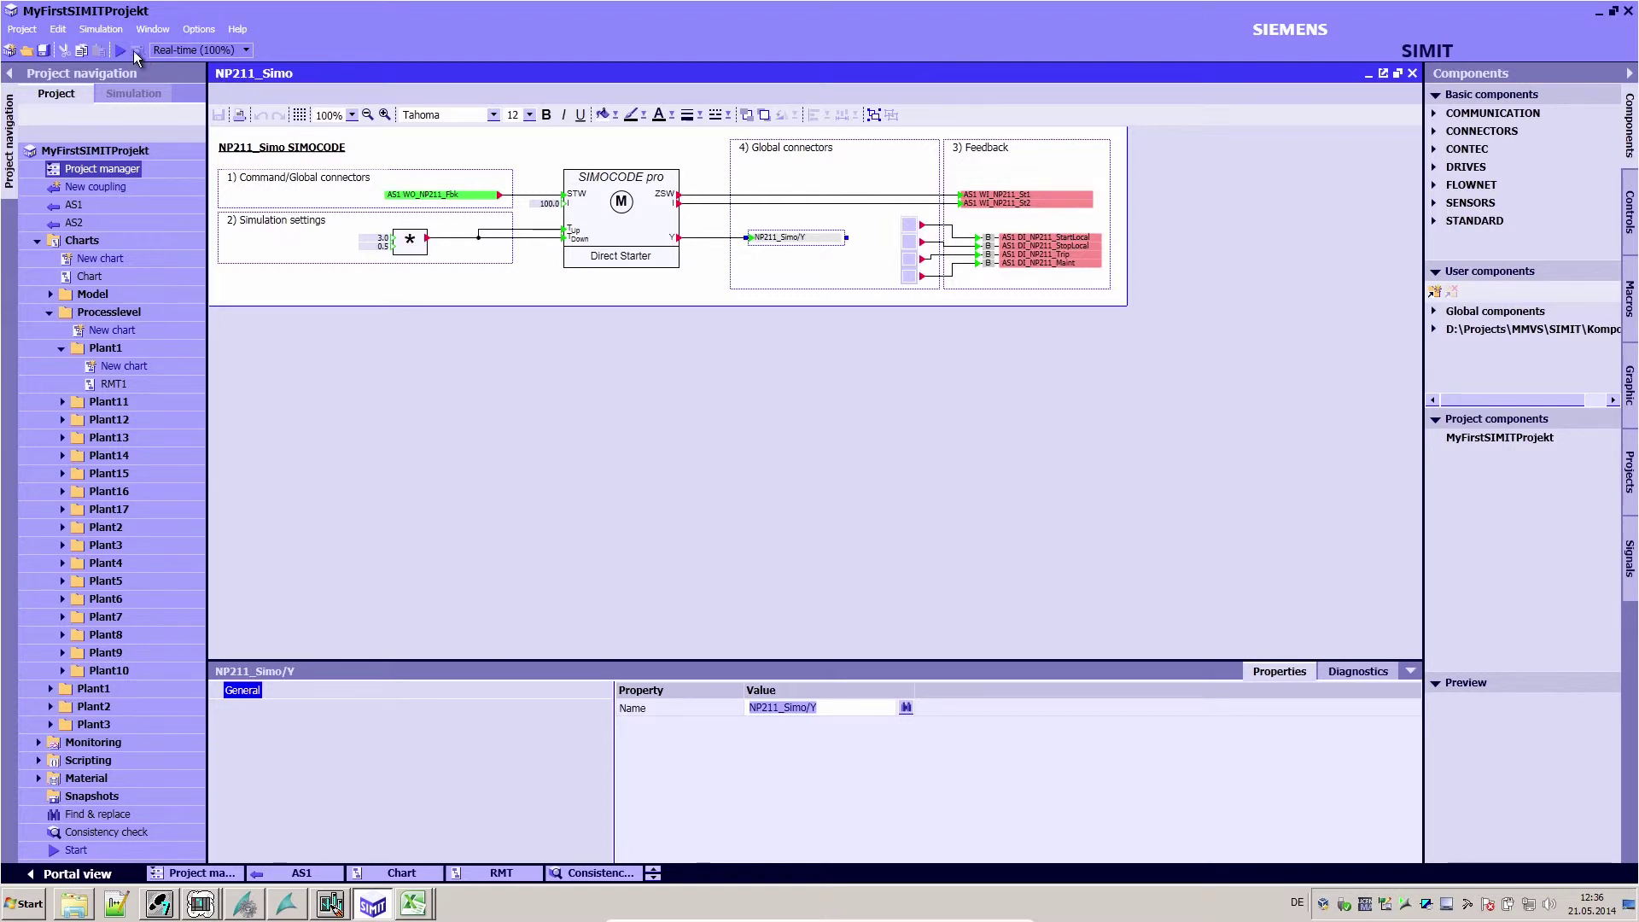
Start the simulation with AS1 selected and bring up the WinCC Runtime plant display
left_click(84, 203)
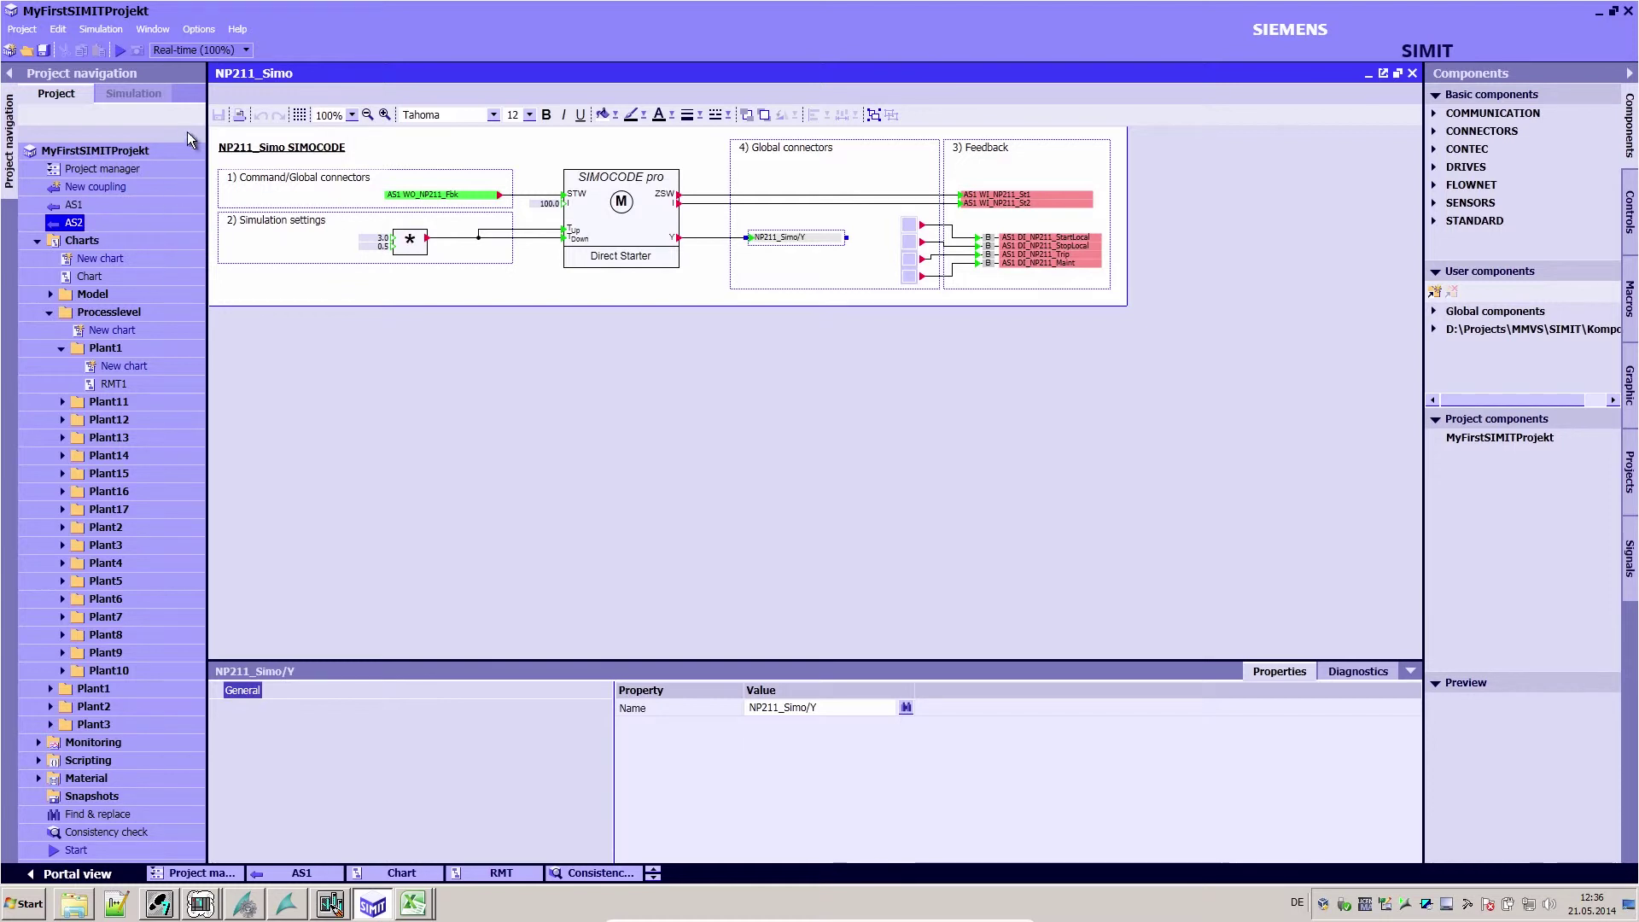
left_click(114, 52)
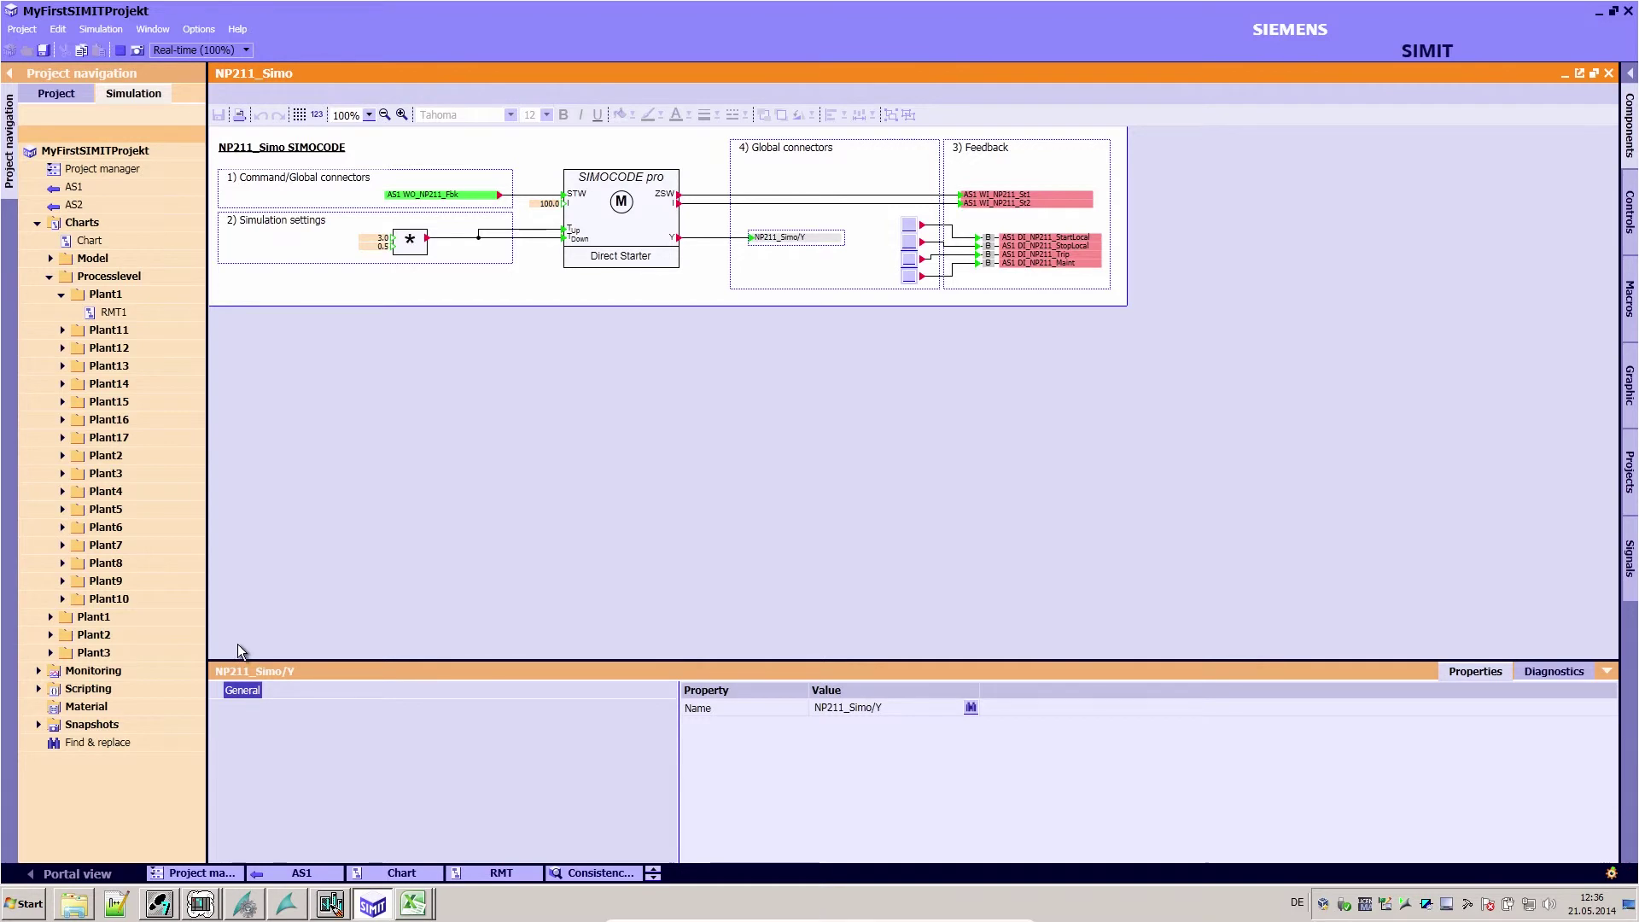
left_click(290, 906)
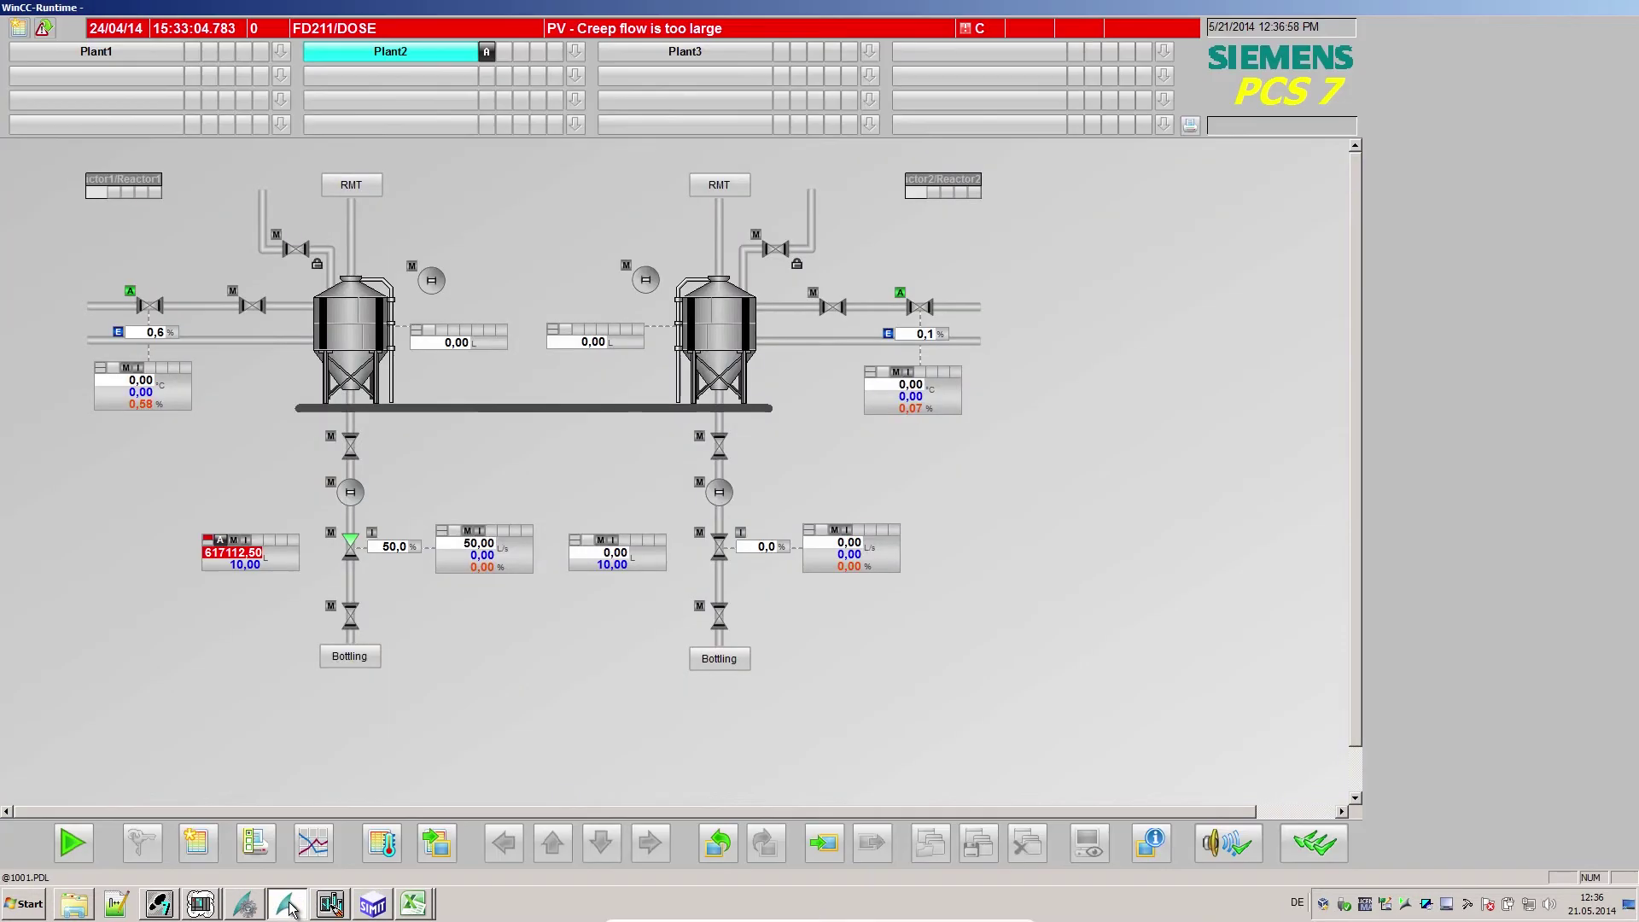
Start the NP211_Simo motor from its WinCC faceplate
left_click(349, 490)
left_click(379, 256)
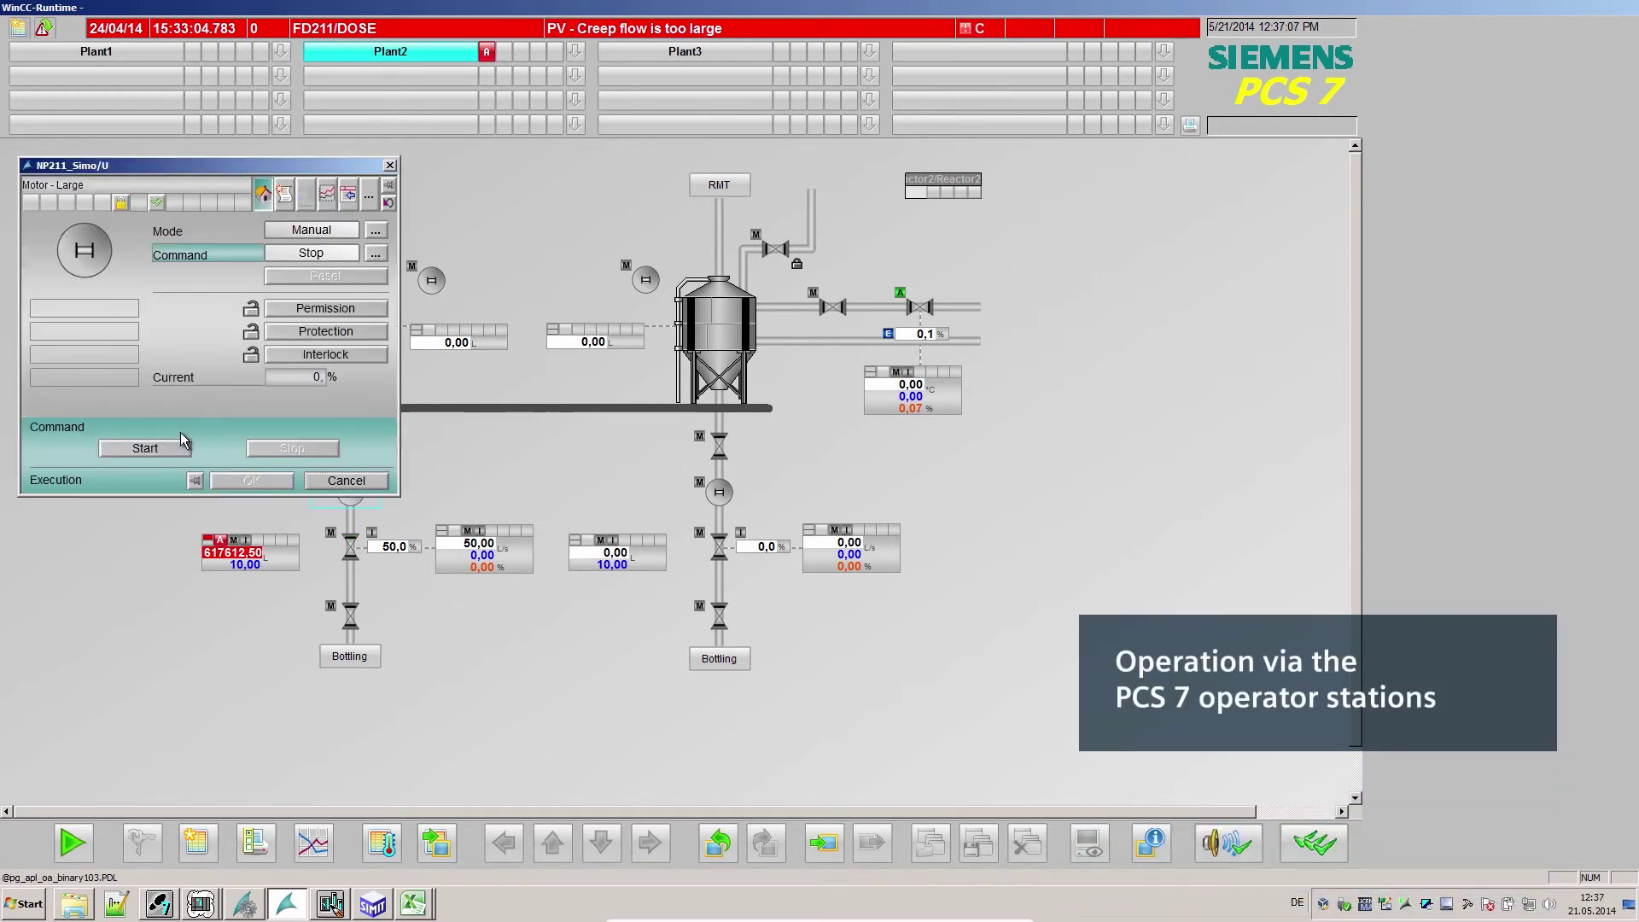
left_click(147, 446)
left_click(229, 476)
left_click(371, 183)
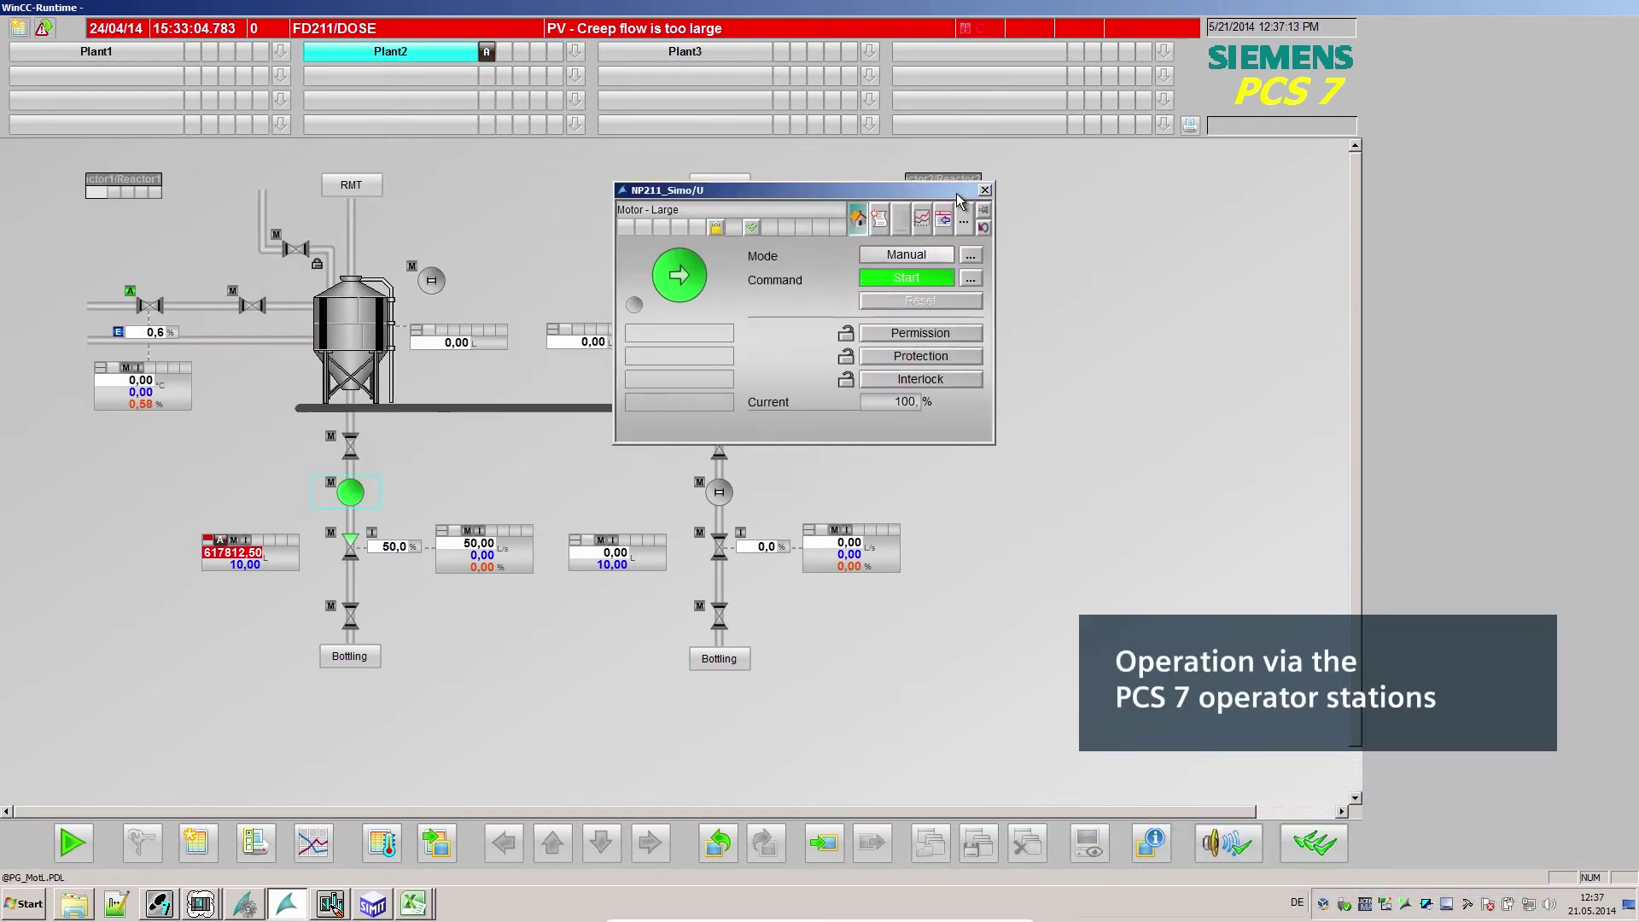
Open valve NK211 from its WinCC faceplate
left_click(349, 443)
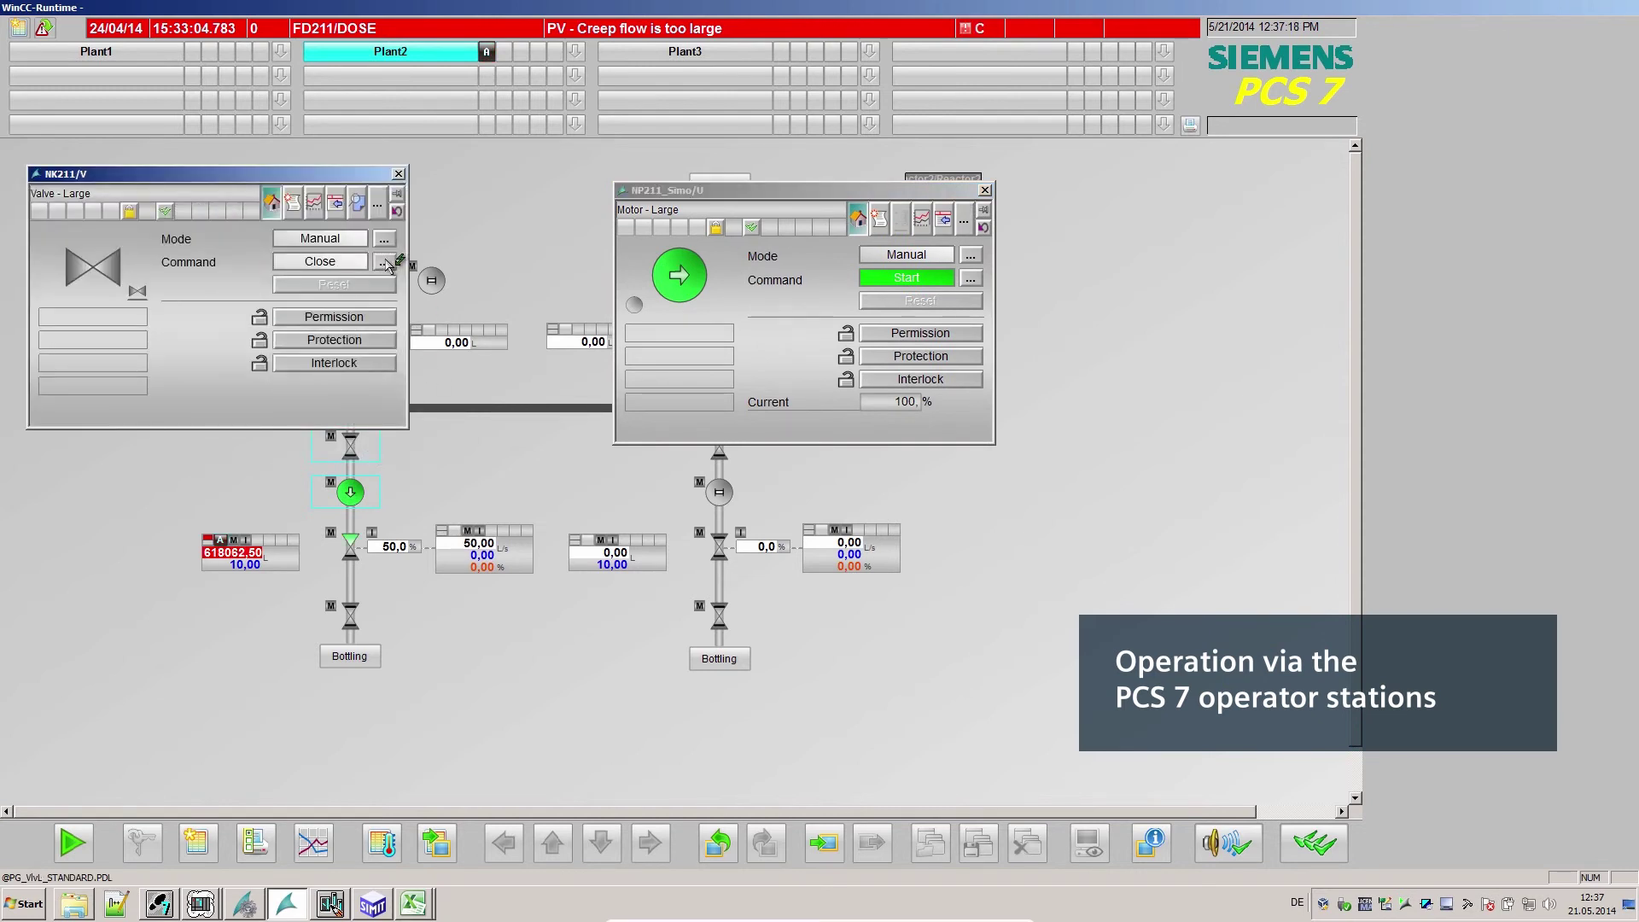
left_click(383, 261)
left_click(141, 458)
left_click(226, 474)
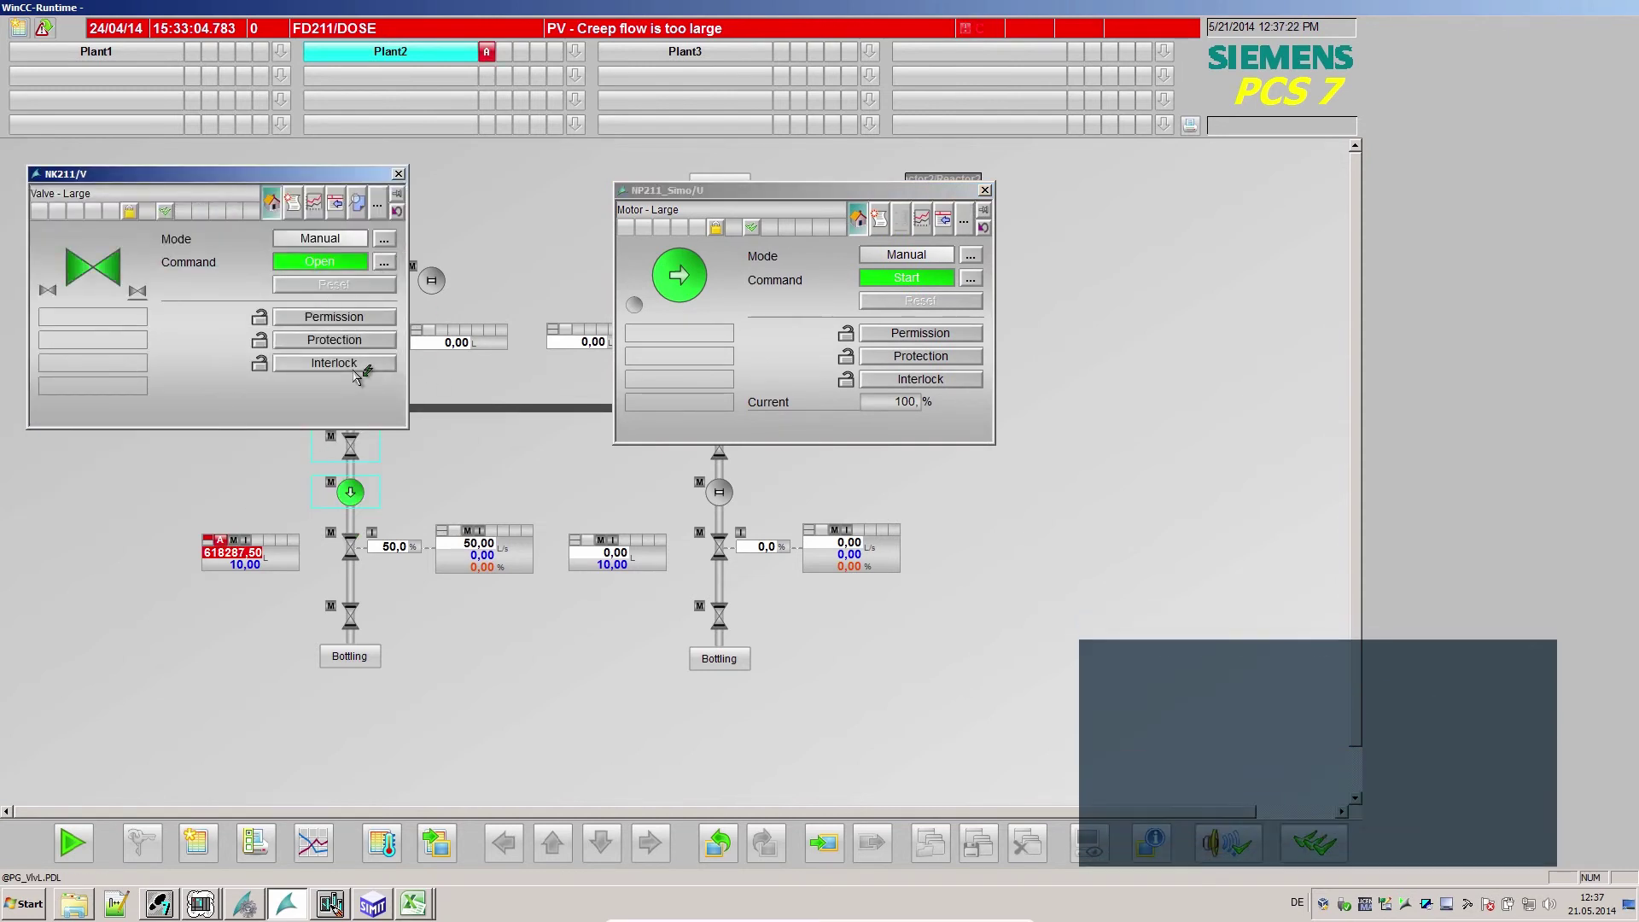